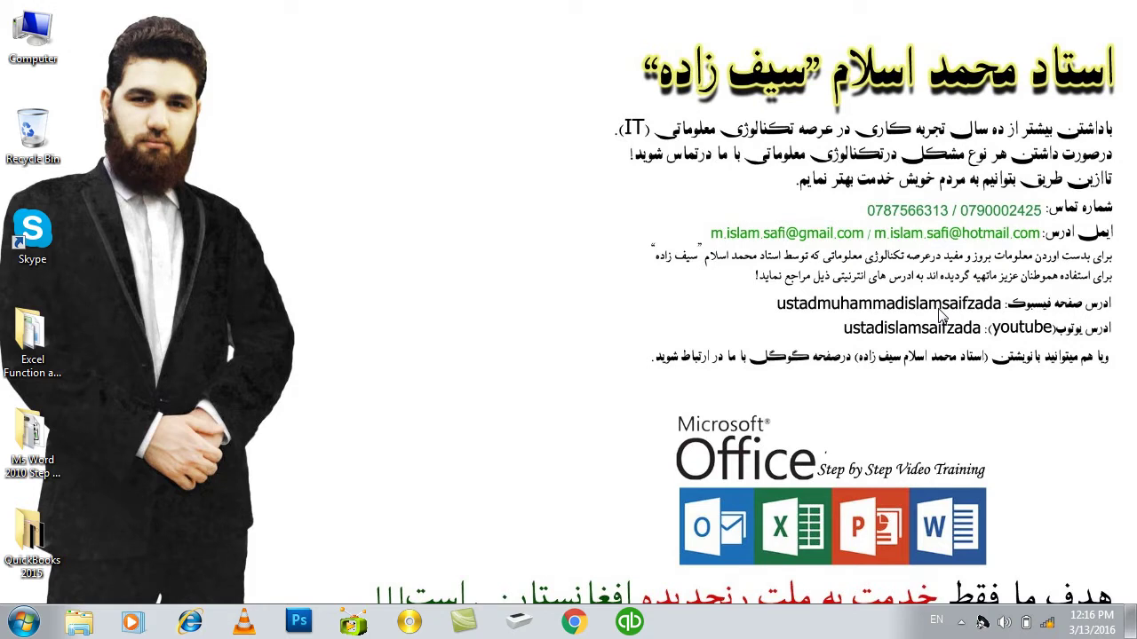
- Launch Microsoft Word 2010 from the Run box to get a blank Document1
{"action": "key", "text": "super+r"}
{"action": "key", "text": "Return"}
{"action": "key", "text": "Return"}
{"action": "type", "text": "winwrod"}
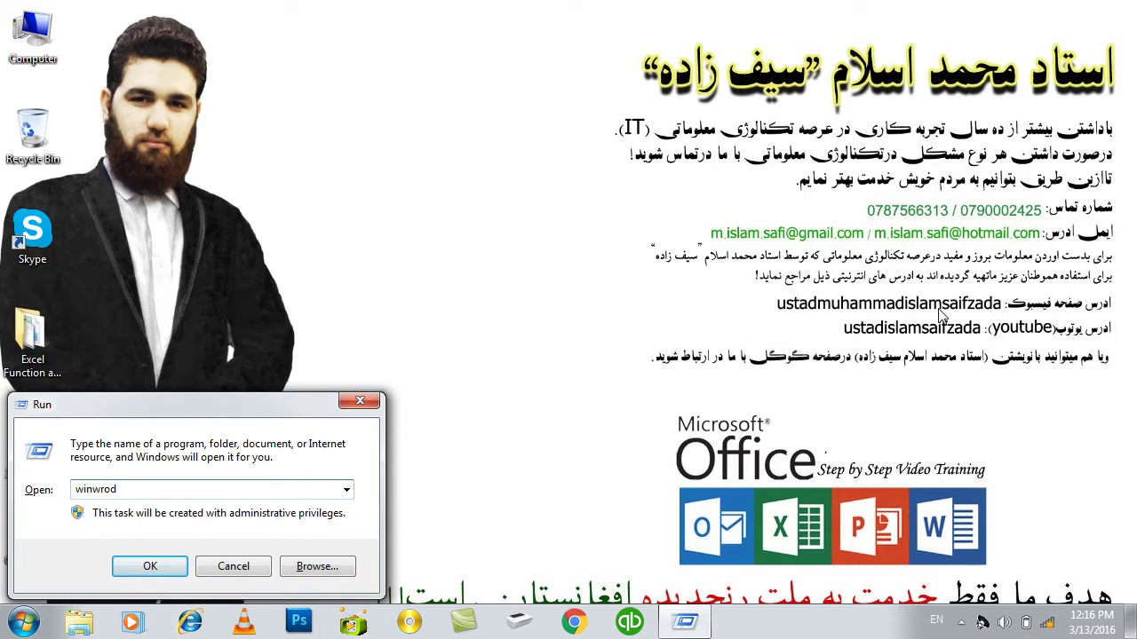
{"action": "key", "text": "Return"}
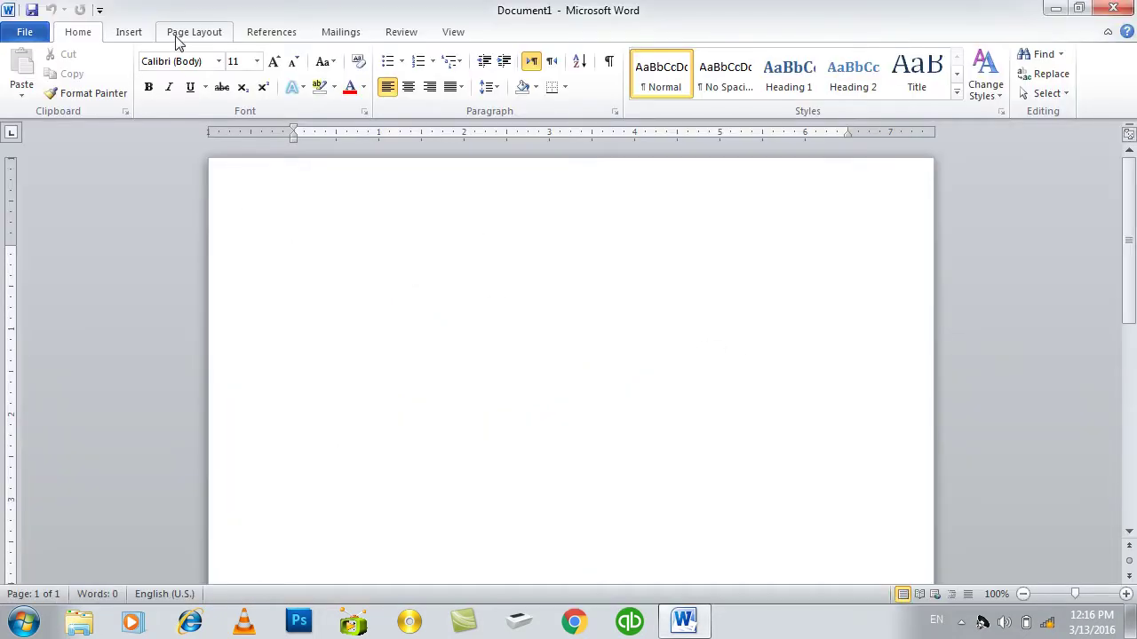
- Bring up the Insert ribbon commands after a brief switch back to Home
{"action": "left_click", "coordinate": [138, 34]}
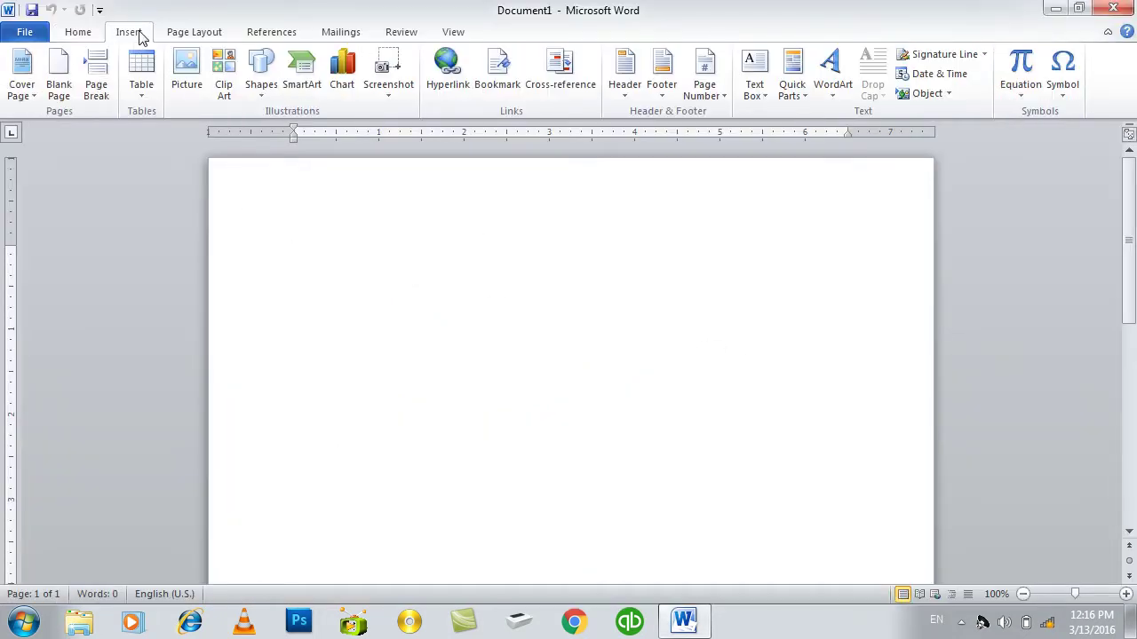
{"action": "left_click", "coordinate": [77, 34]}
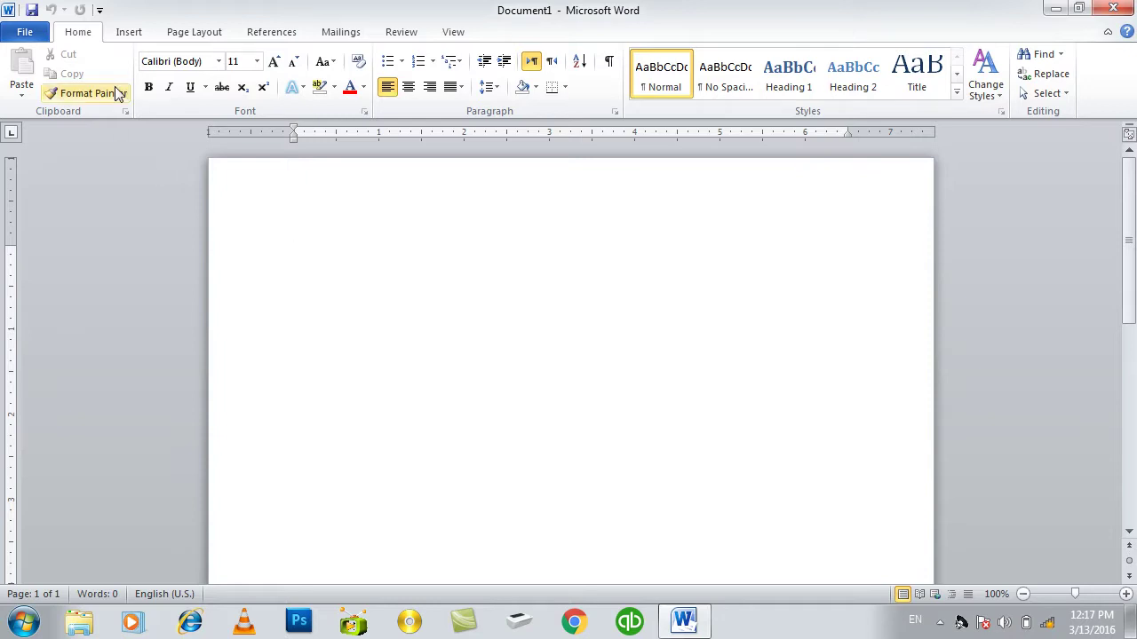
{"action": "left_click", "coordinate": [129, 32]}
- Insert a 3x5 table with headers SID, Sname and Program
{"action": "left_click", "coordinate": [145, 94]}
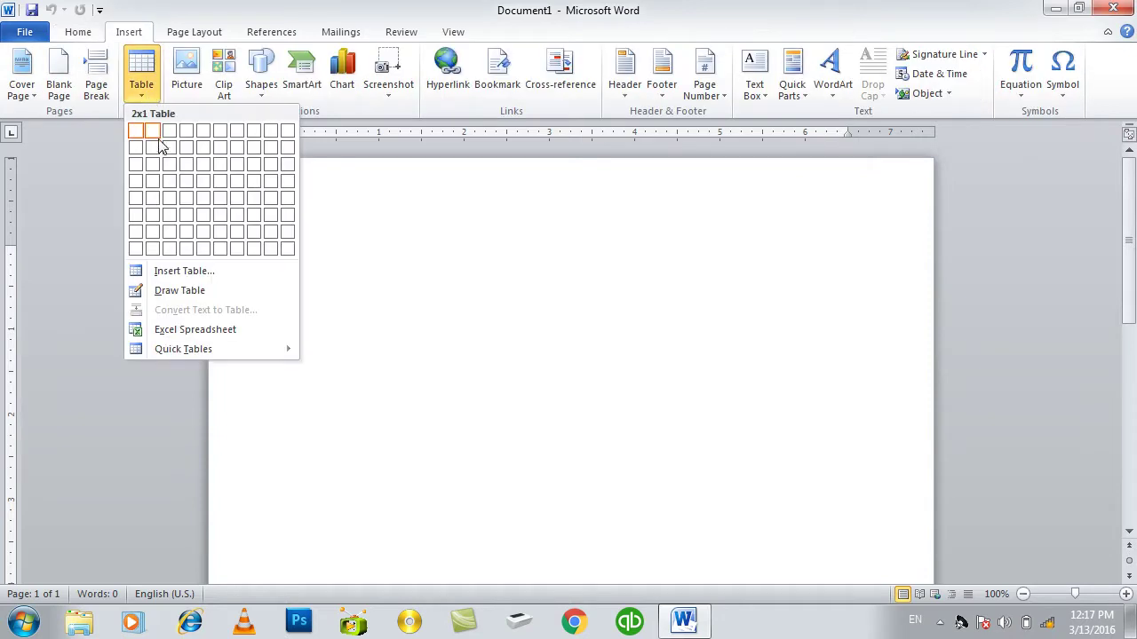
{"action": "left_click", "coordinate": [175, 209]}
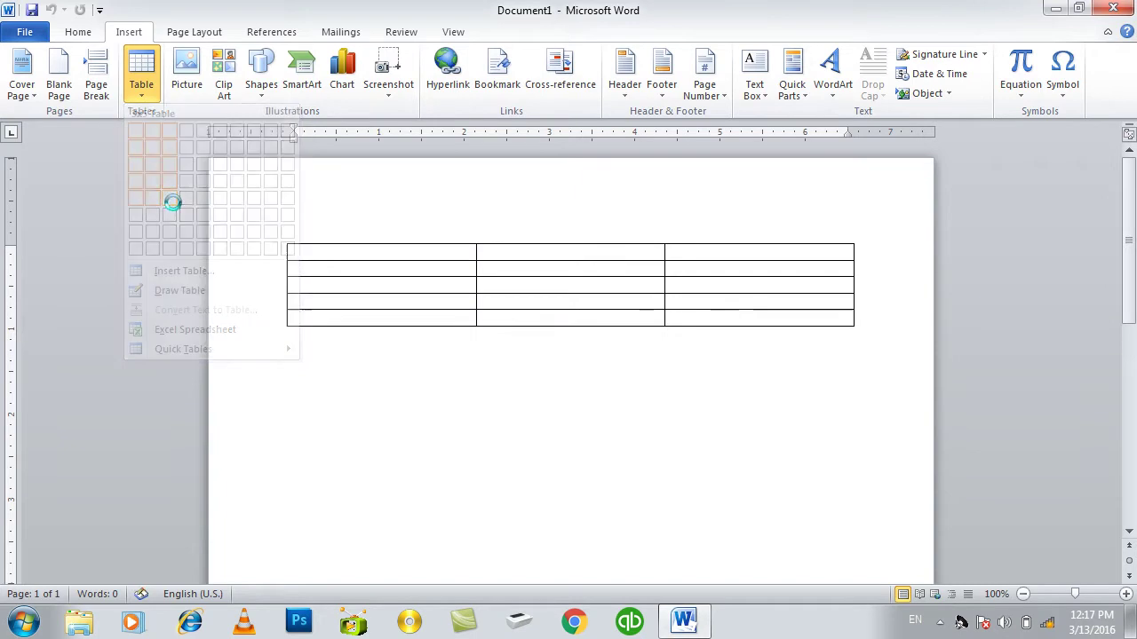
{"action": "type", "text": "SID"}
{"action": "left_click", "coordinate": [484, 252]}
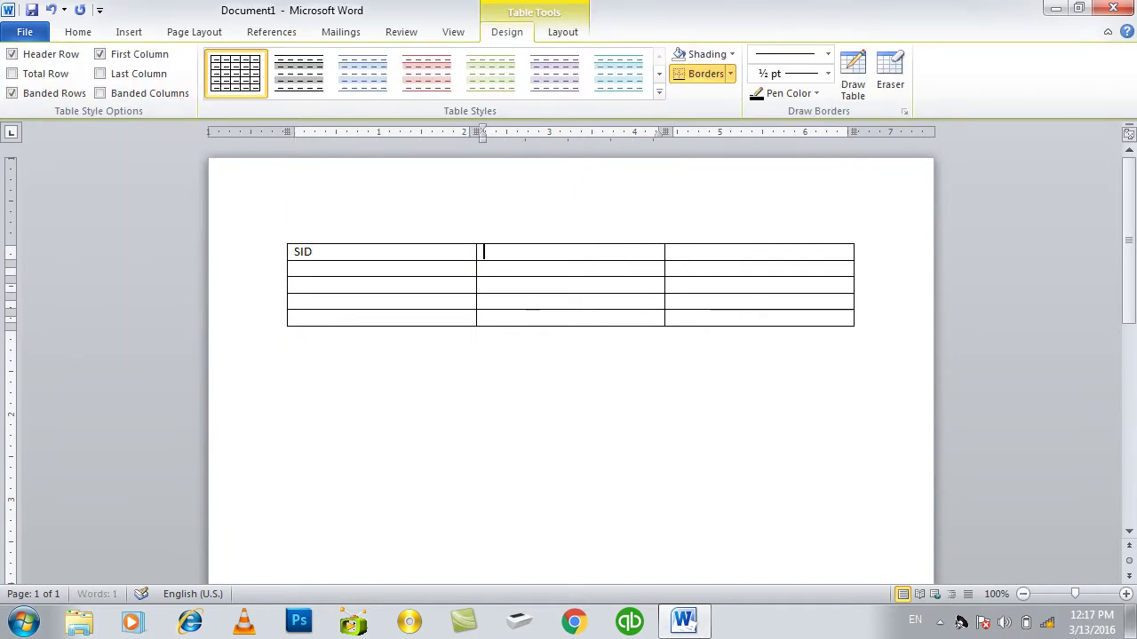
{"action": "type", "text": "Sname"}
{"action": "left_click", "coordinate": [673, 252]}
{"action": "type", "text": "Provb"}
{"action": "key", "text": "BackSpace"}
{"action": "key", "text": "BackSpace"}
{"action": "type", "text": "gram"}
- Enter SIDs 1–4 and add extra empty rows below with Tab
{"action": "left_click", "coordinate": [295, 268]}
{"action": "type", "text": "1"}
{"action": "key", "text": "Down"}
{"action": "type", "text": "4"}
{"action": "key", "text": "Down"}
{"action": "type", "text": "5"}
{"action": "key", "text": "ctrl+z"}
{"action": "key", "text": "Up"}
{"action": "key", "text": "Tab"}
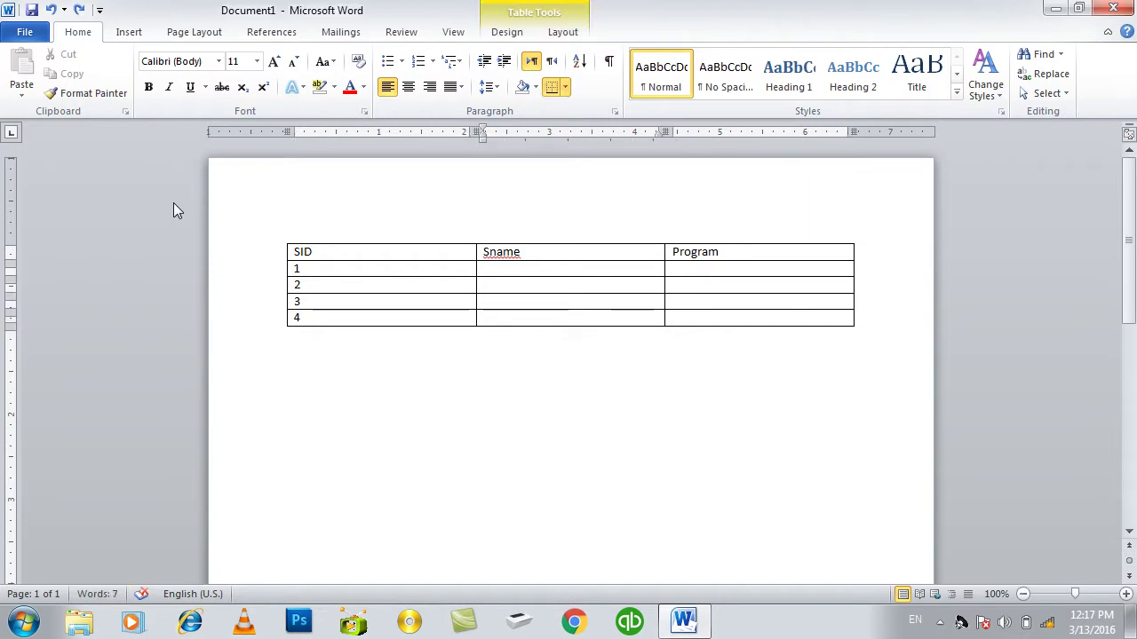
{"action": "key", "text": "Tab"}
{"action": "key", "text": "Tab"}
{"action": "key", "text": "Tab"}
{"action": "key", "text": "Tab"}
{"action": "key", "text": "Tab"}
{"action": "key", "text": "Tab"}
{"action": "key", "text": "Up"}
{"action": "key", "text": "Up"}
{"action": "key", "text": "Up"}
{"action": "key", "text": "Left"}
- Number the SID column for rows 5 through 10
{"action": "key", "text": "Up"}
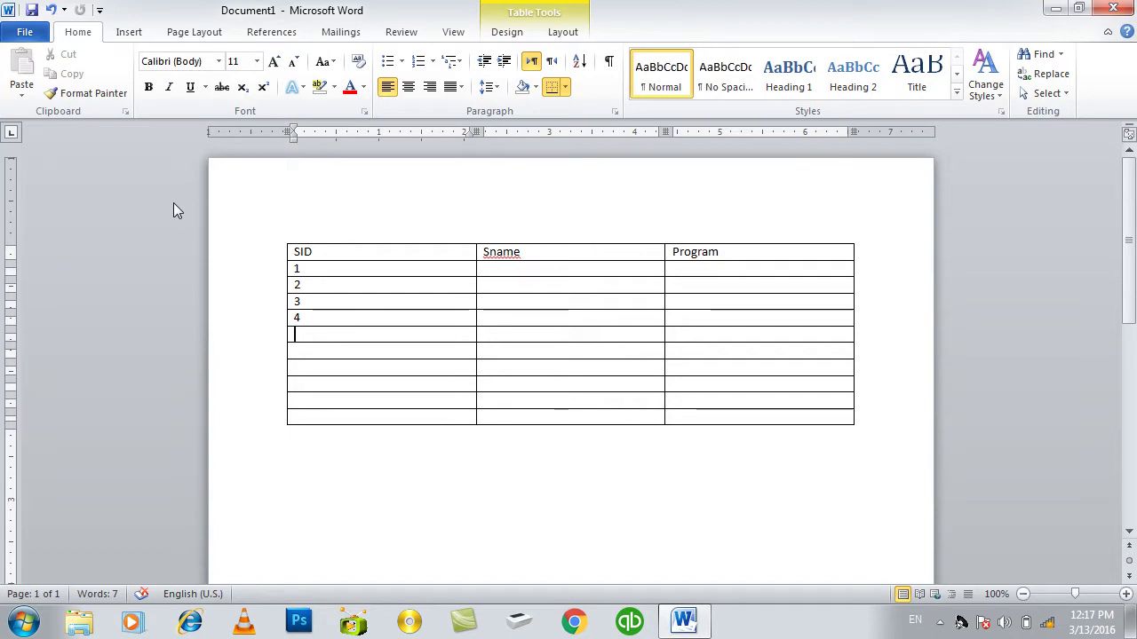
{"action": "type", "text": "56789"}
{"action": "key", "text": "Down"}
{"action": "type", "text": "10"}
- Type student names into the Sname cells of the first six rows
{"action": "key", "text": "Tab"}
{"action": "key", "text": "Up"}
{"action": "key", "text": "Up"}
{"action": "key", "text": "Up"}
{"action": "key", "text": "Up"}
{"action": "key", "text": "Up"}
{"action": "key", "text": "Up"}
{"action": "key", "text": "Up"}
{"action": "key", "text": "Up"}
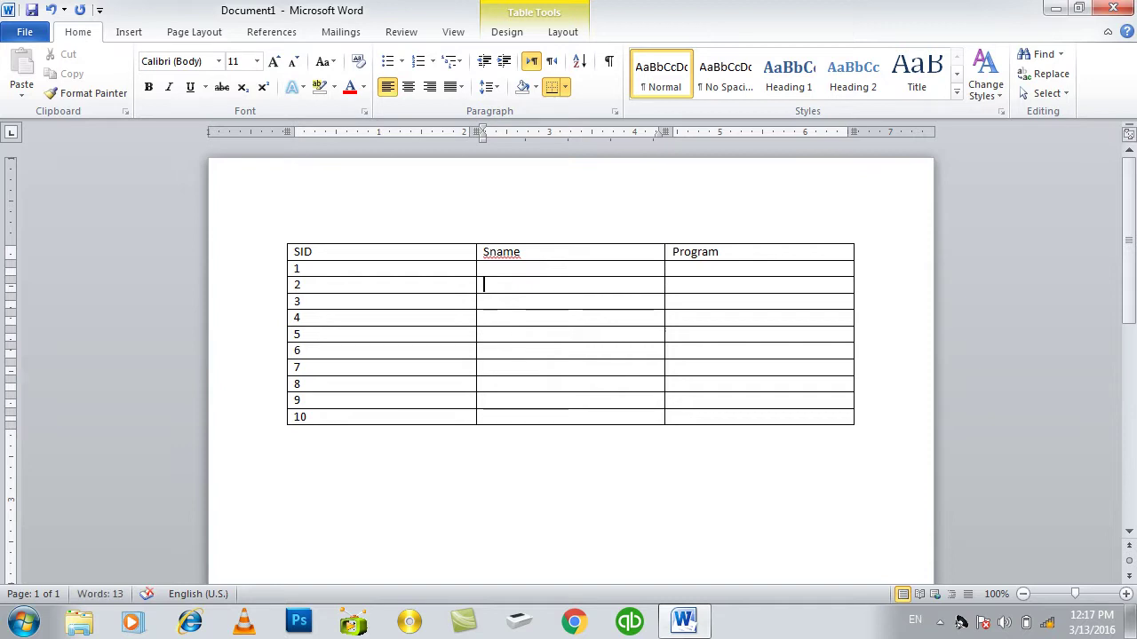
{"action": "key", "text": "Up"}
{"action": "type", "text": "Islka"}
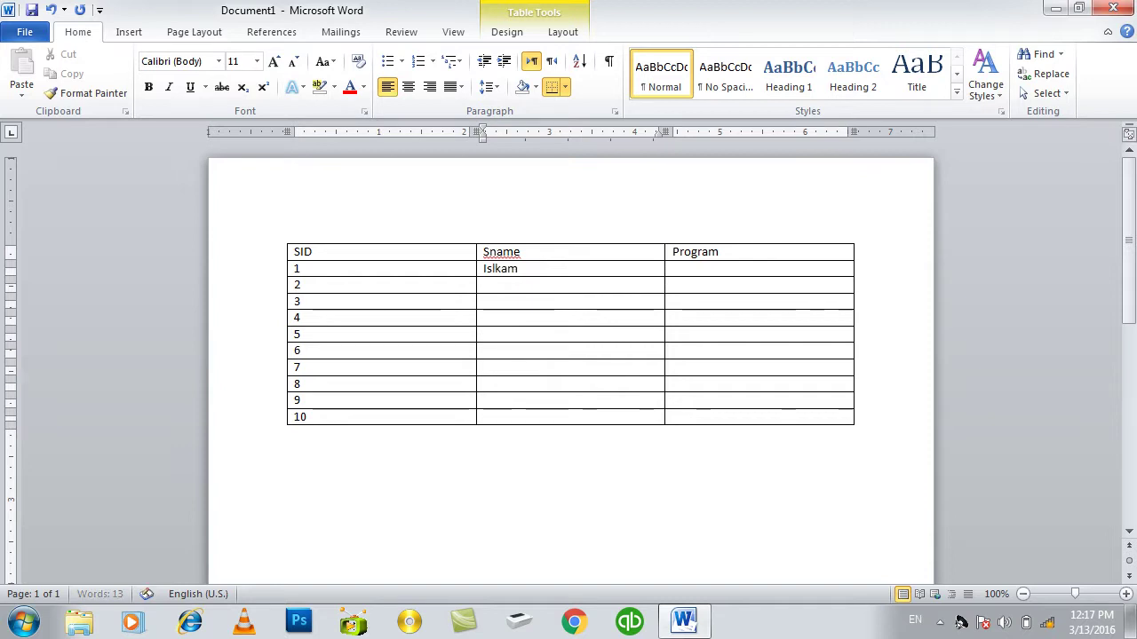
{"action": "type", "text": "lam"}
{"action": "key", "text": "Down"}
{"action": "type", "text": "Salam"}
{"action": "key", "text": "Down"}
{"action": "type", "text": "A"}
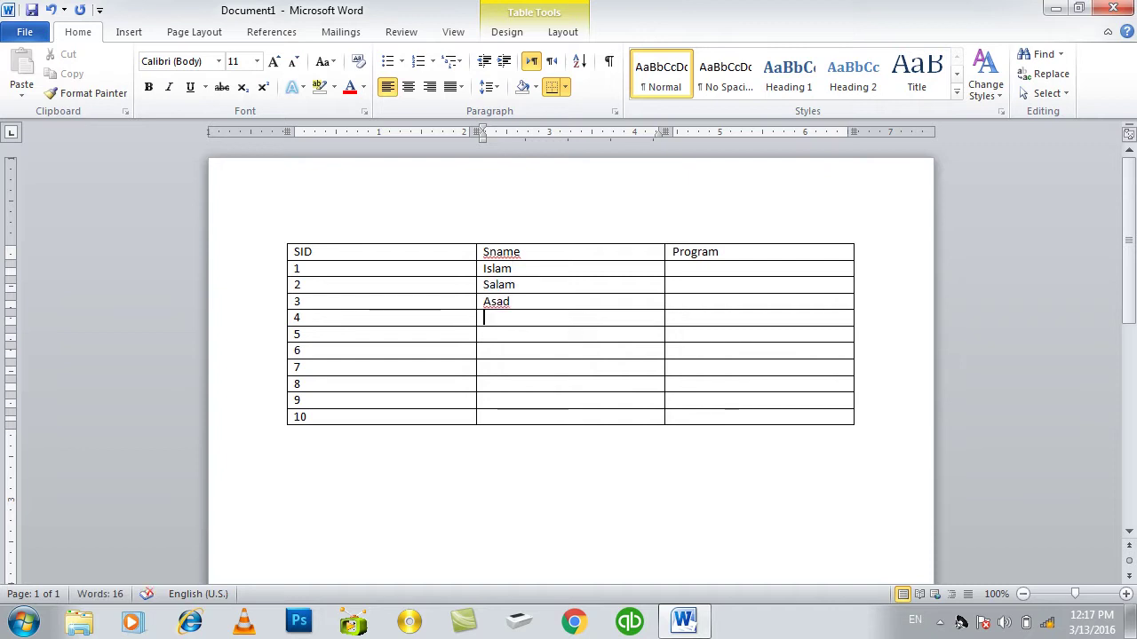
{"action": "type", "text": "Hashmat"}
{"action": "key", "text": "Down"}
{"action": "type", "text": "Kamal"}
{"action": "key", "text": "Down"}
{"action": "type", "text": "Jamla"}
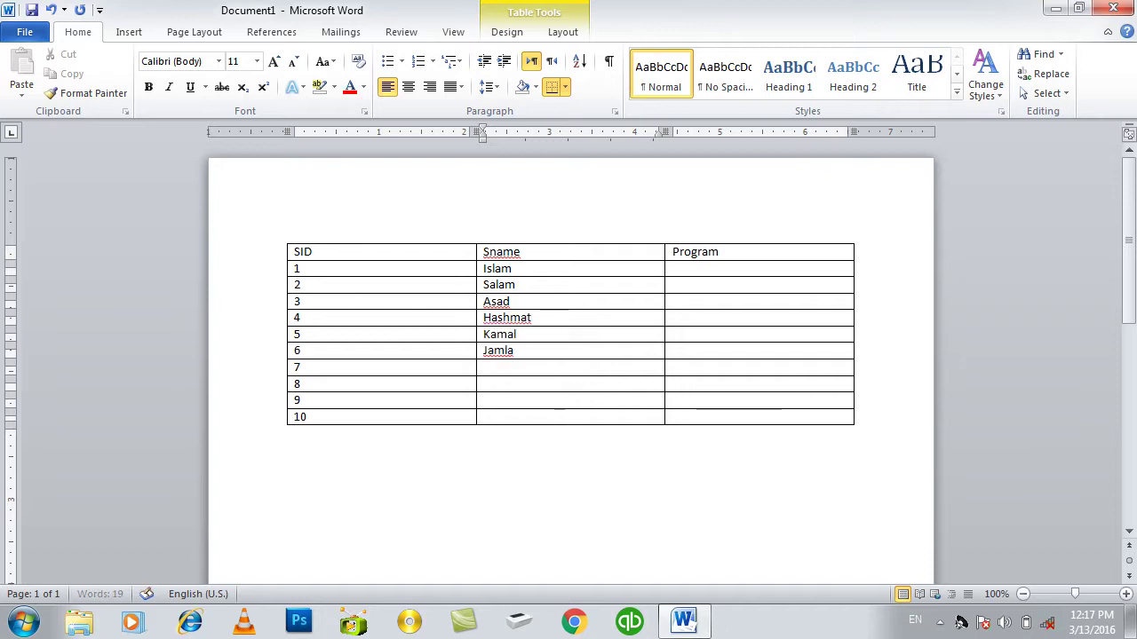
- Correct the row 6 name's spelling and add names for rows 7–9
{"action": "key", "text": "Tab"}
{"action": "left_click", "coordinate": [514, 351]}
{"action": "key", "text": "BackSpace"}
{"action": "key", "text": "BackSpace"}
{"action": "type", "text": "al"}
{"action": "key", "text": "Down"}
{"action": "type", "text": "Naeem"}
{"action": "key", "text": "Down"}
{"action": "type", "text": "man"}
{"action": "key", "text": "Down"}
{"action": "type", "text": "Ajmal"}
- Enter DIT in the first Program cell and copy it down through row 9
{"action": "key", "text": "Tab"}
{"action": "key", "text": "Up"}
{"action": "key", "text": "Up"}
{"action": "key", "text": "Up"}
{"action": "key", "text": "Up"}
{"action": "key", "text": "Up"}
{"action": "key", "text": "Up"}
{"action": "type", "text": "DIT"}
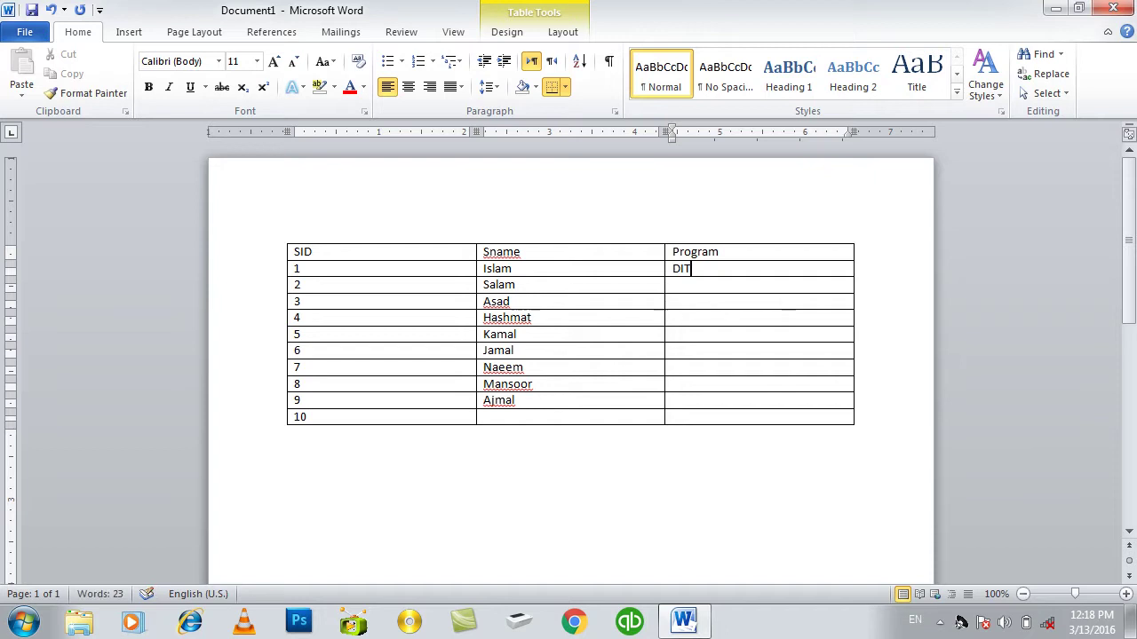
{"action": "key", "text": "shift+Down"}
{"action": "key", "text": "shift+Left"}
{"action": "key", "text": "shift+Right"}
{"action": "key", "text": "shift+Up"}
{"action": "key", "text": "shift+Up"}
{"action": "key", "text": "shift+Down"}
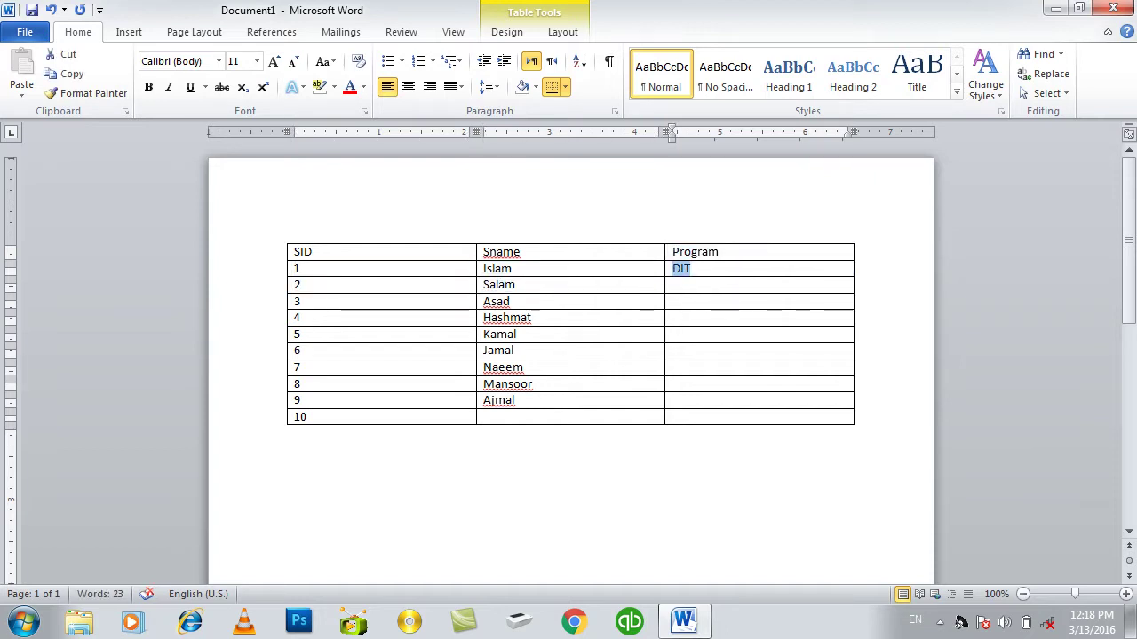
{"action": "key", "text": "ctrl+c"}
{"action": "key", "text": "Down"}
{"action": "key", "text": "ctrl+v"}
{"action": "key", "text": "ctrl+v"}
{"action": "key", "text": "ctrl+v"}
{"action": "key", "text": "ctrl+v"}
{"action": "key", "text": "ctrl+v"}
{"action": "key", "text": "ctrl+v"}
{"action": "key", "text": "Down"}
{"action": "key", "text": "ctrl+v"}
{"action": "key", "text": "Down"}
{"action": "key", "text": "ctrl+v"}
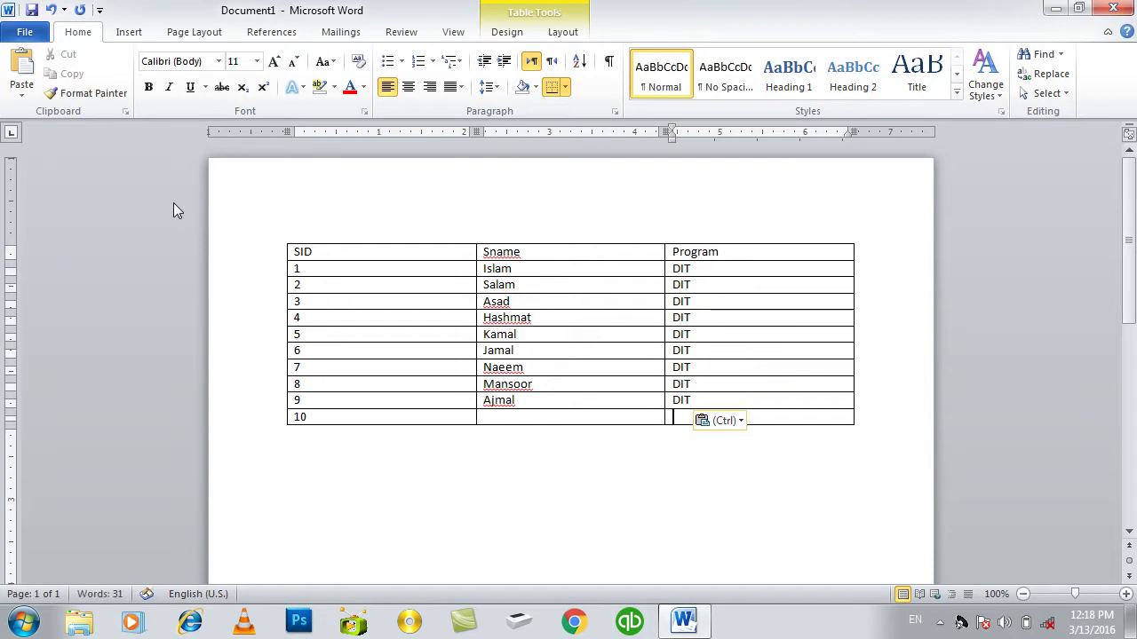
- Make the header row bold, size 12 and left-aligned
{"action": "mouse_move", "coordinate": [794, 255]}
{"action": "left_mouse_down"}
{"action": "mouse_move", "coordinate": [443, 276]}
{"action": "mouse_move", "coordinate": [133, 195]}
{"action": "left_mouse_up"}
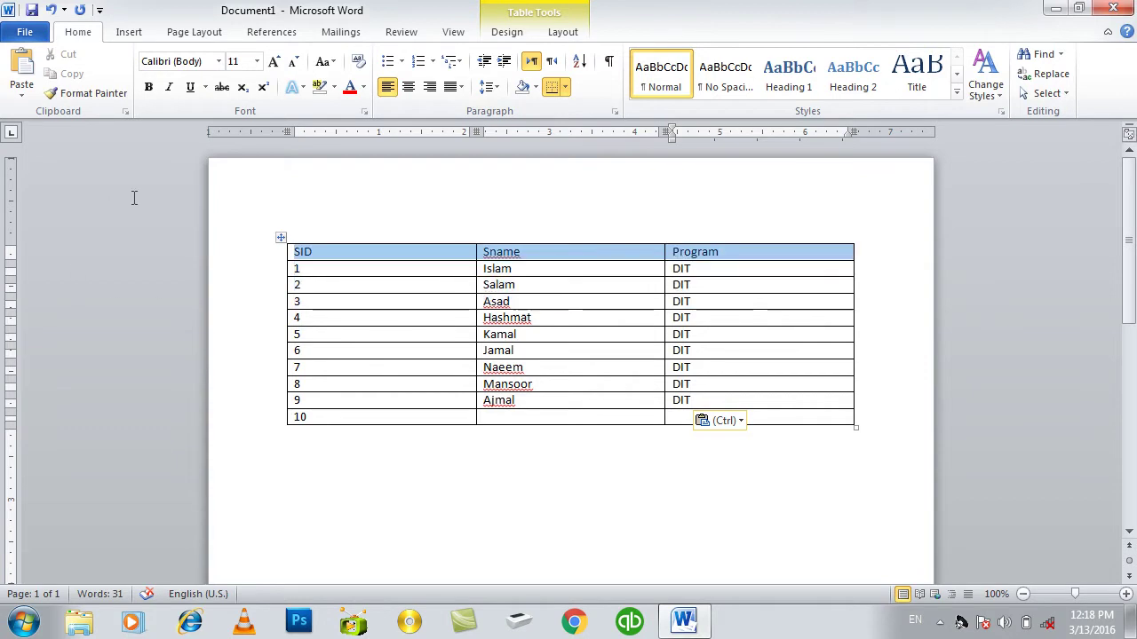
{"action": "left_click", "coordinate": [149, 86]}
{"action": "left_click", "coordinate": [408, 87]}
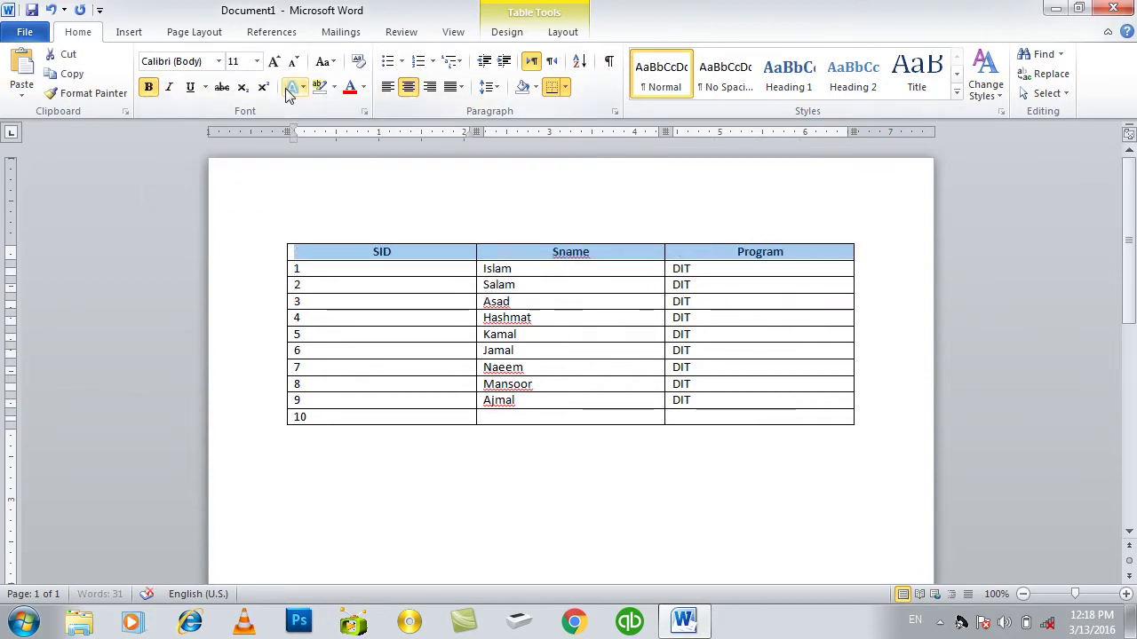
{"action": "left_click", "coordinate": [190, 89]}
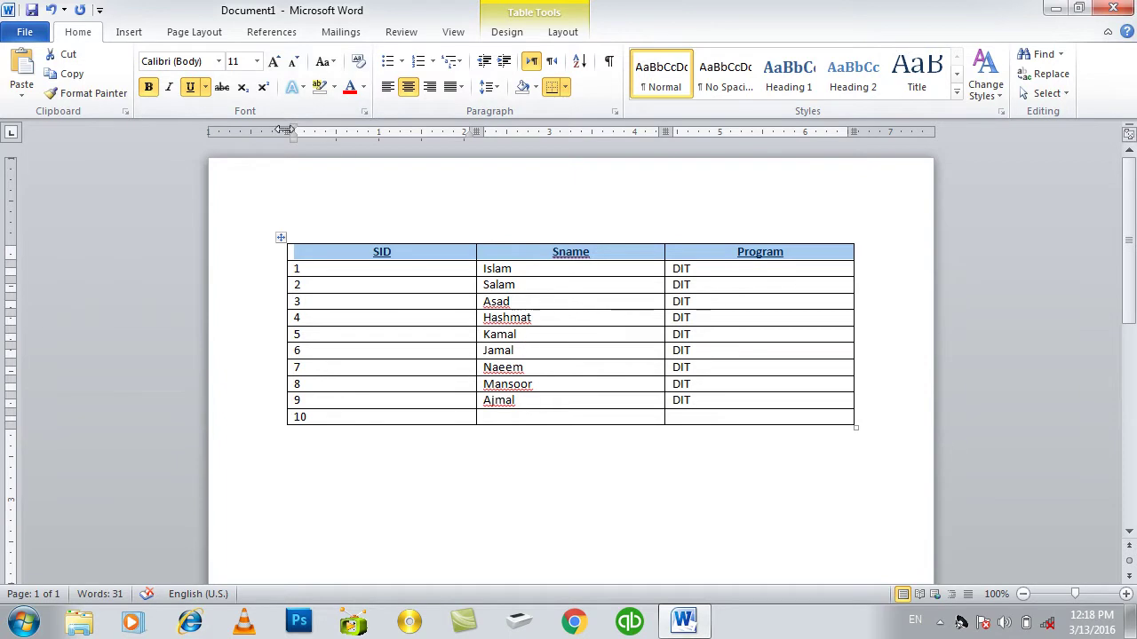
{"action": "left_click", "coordinate": [409, 87]}
{"action": "left_click", "coordinate": [273, 61]}
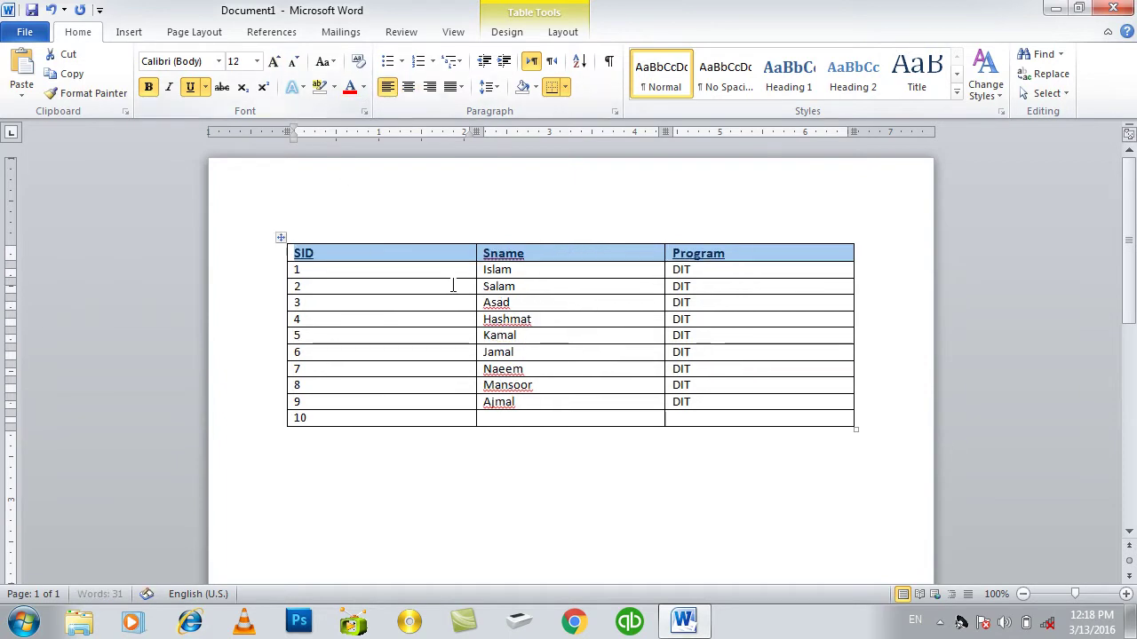
{"action": "left_click", "coordinate": [559, 304]}
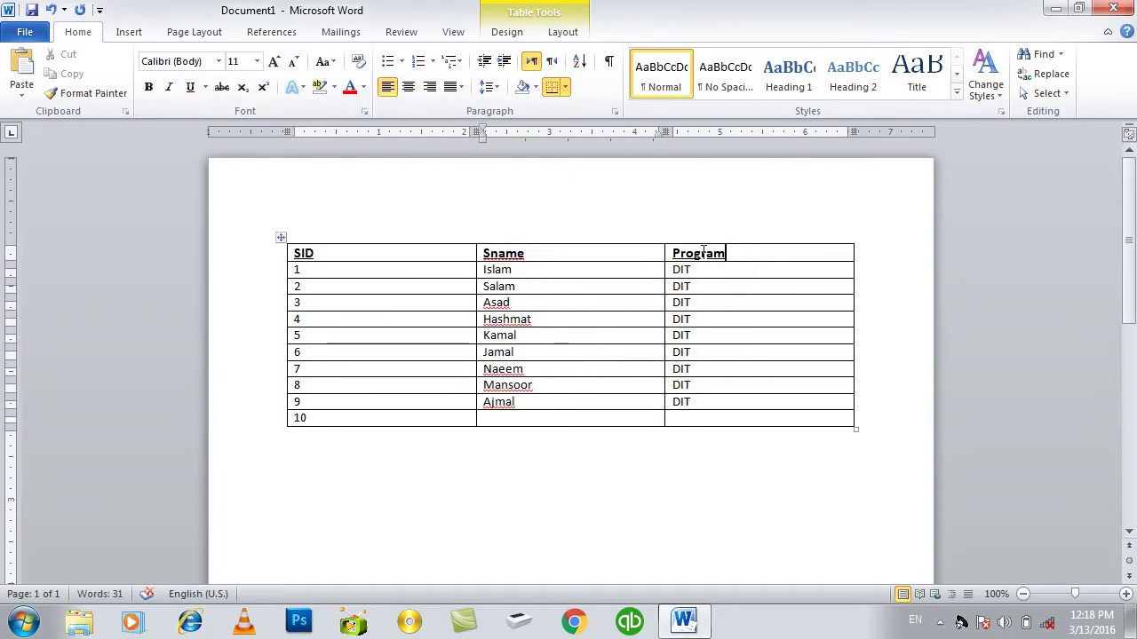
- Remove the header underline and type a student name in row 10's Sname cell
{"action": "left_click_drag", "start_coordinate": [704, 252], "coordinate": [175, 228]}
{"action": "left_click", "coordinate": [191, 87]}
{"action": "left_click", "coordinate": [537, 356]}
{"action": "left_click", "coordinate": [495, 417]}
{"action": "type", "text": "Bilal"}
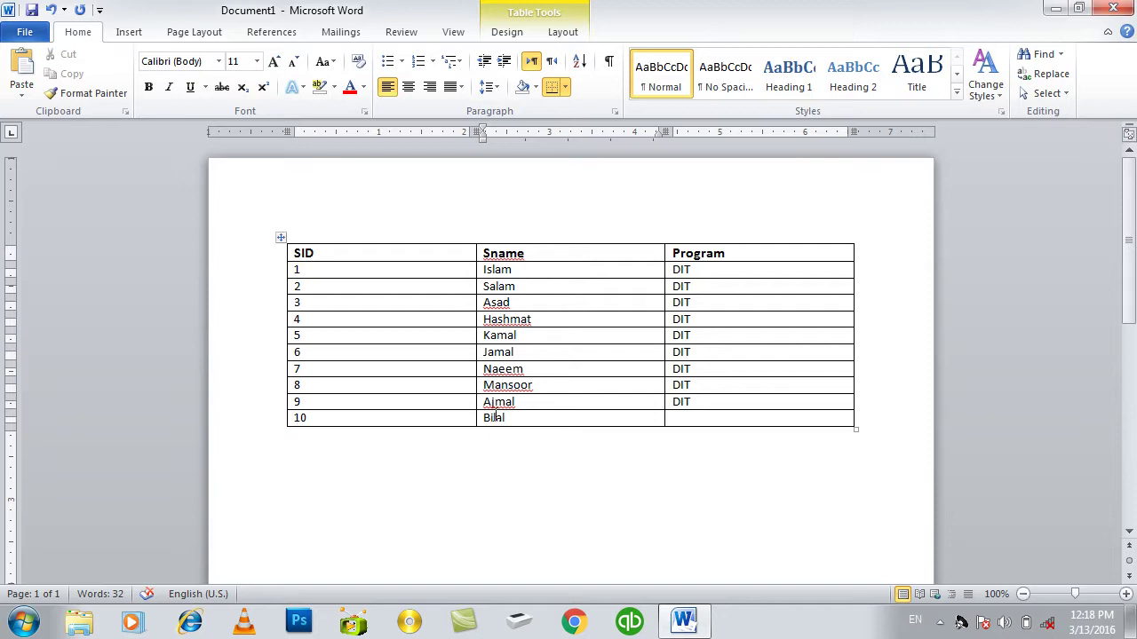
- Select the whole table and open Sort with Sname as the sort column
{"action": "left_click", "coordinate": [281, 238]}
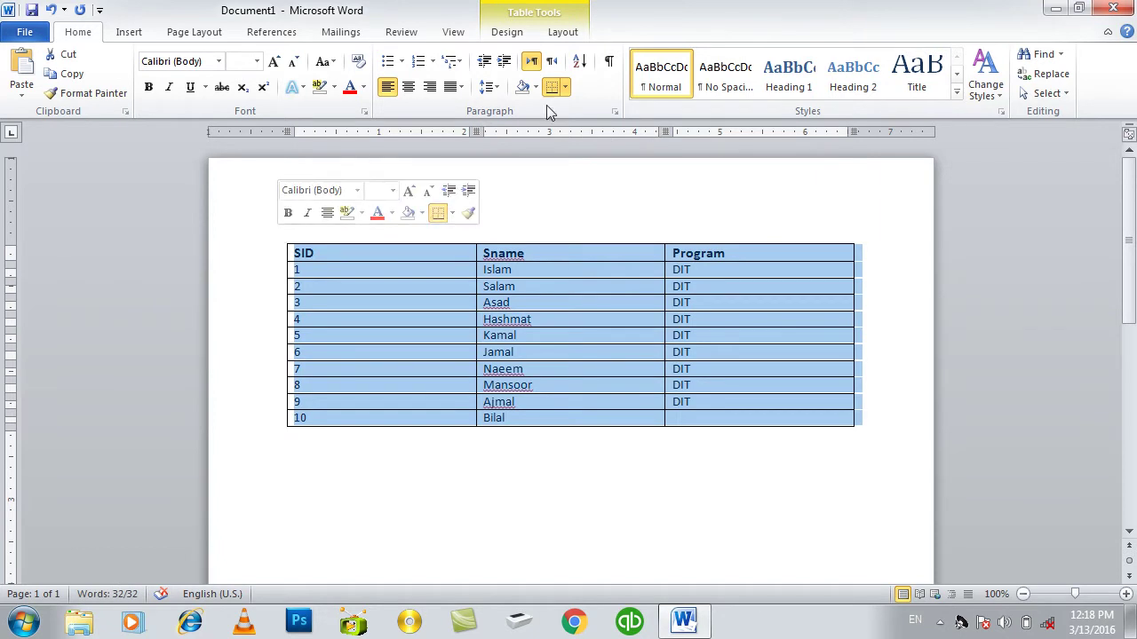
{"action": "left_click", "coordinate": [578, 62]}
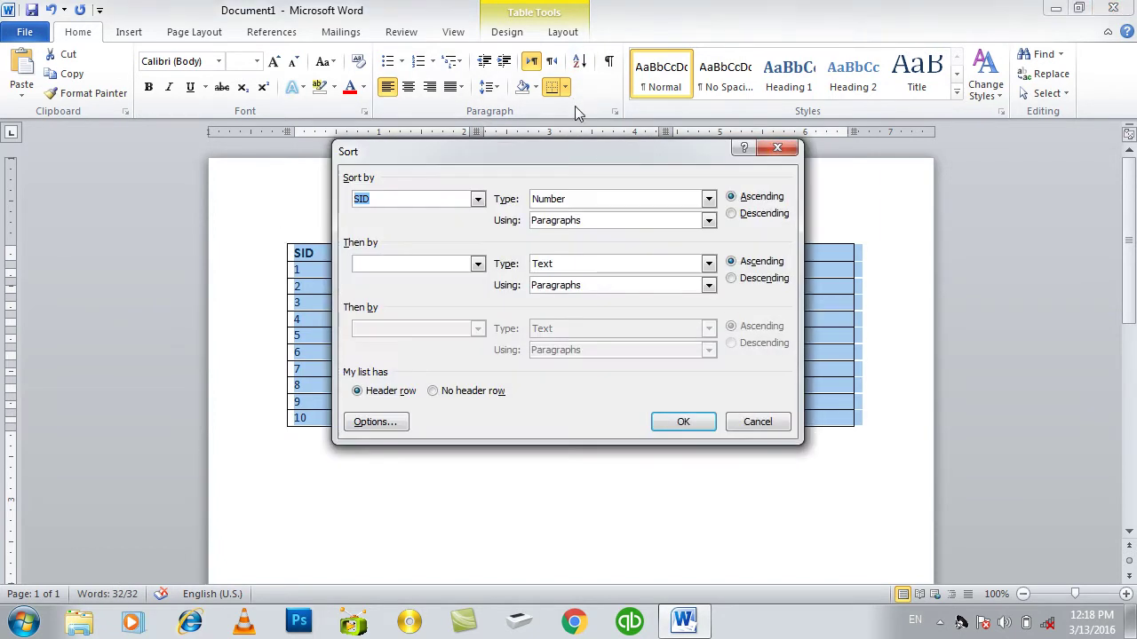
{"action": "mouse_move", "coordinate": [596, 145]}
{"action": "left_mouse_down"}
{"action": "mouse_move", "coordinate": [761, 105]}
{"action": "mouse_move", "coordinate": [752, 120]}
{"action": "left_mouse_up"}
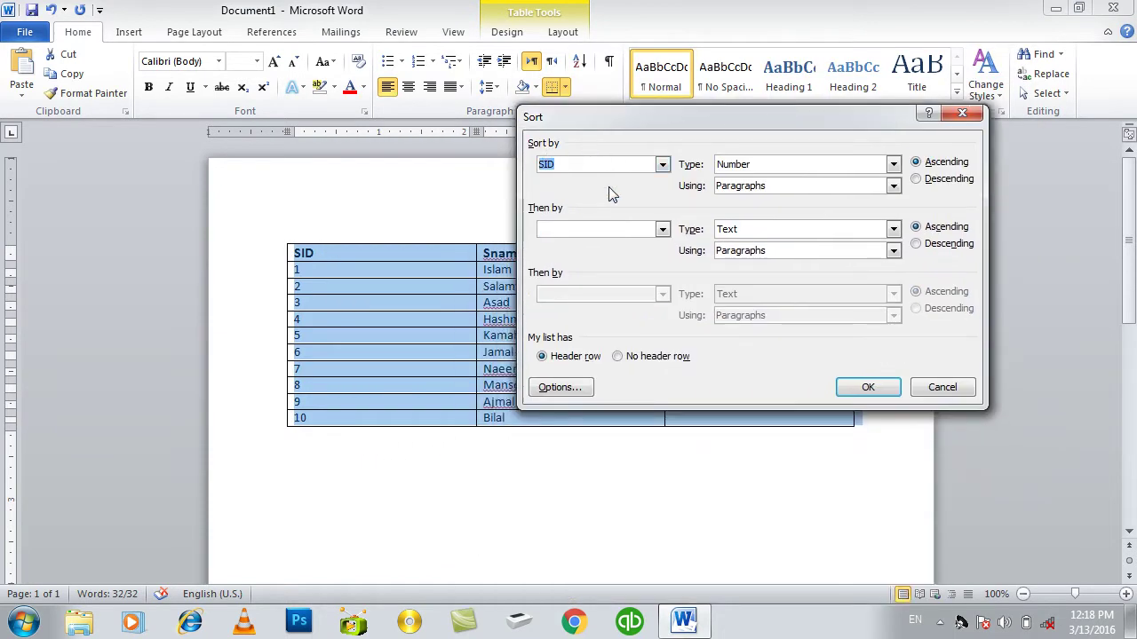
{"action": "left_click", "coordinate": [662, 165]}
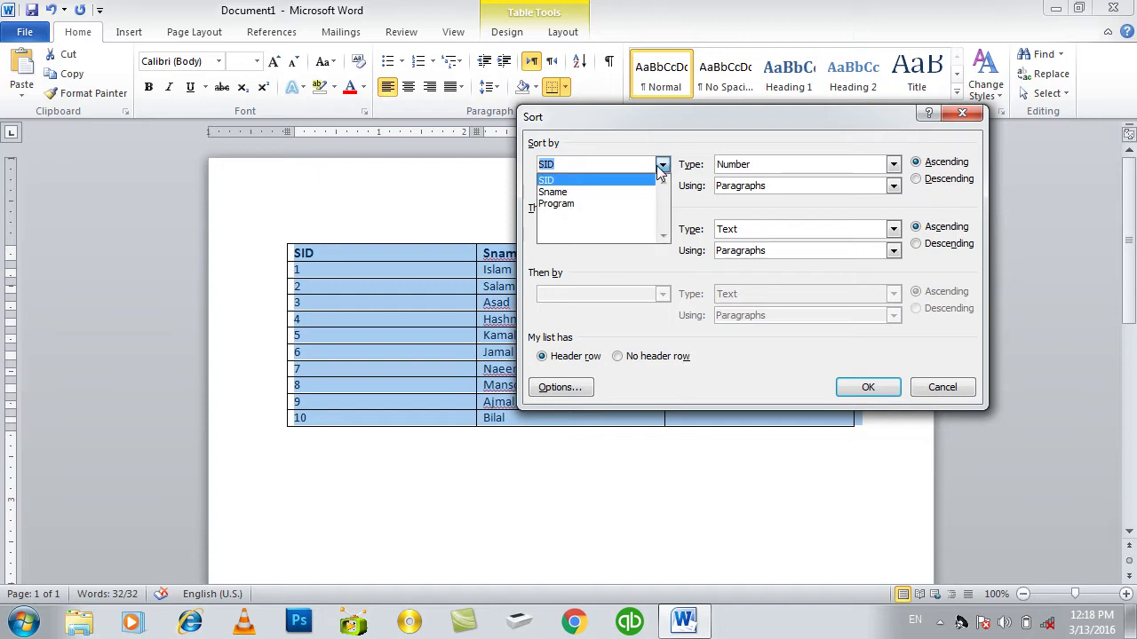
{"action": "left_click", "coordinate": [598, 183]}
{"action": "left_click", "coordinate": [663, 167]}
{"action": "left_click", "coordinate": [642, 192]}
{"action": "left_click", "coordinate": [662, 167]}
{"action": "left_click", "coordinate": [614, 203]}
{"action": "left_click", "coordinate": [662, 167]}
{"action": "left_click", "coordinate": [607, 192]}
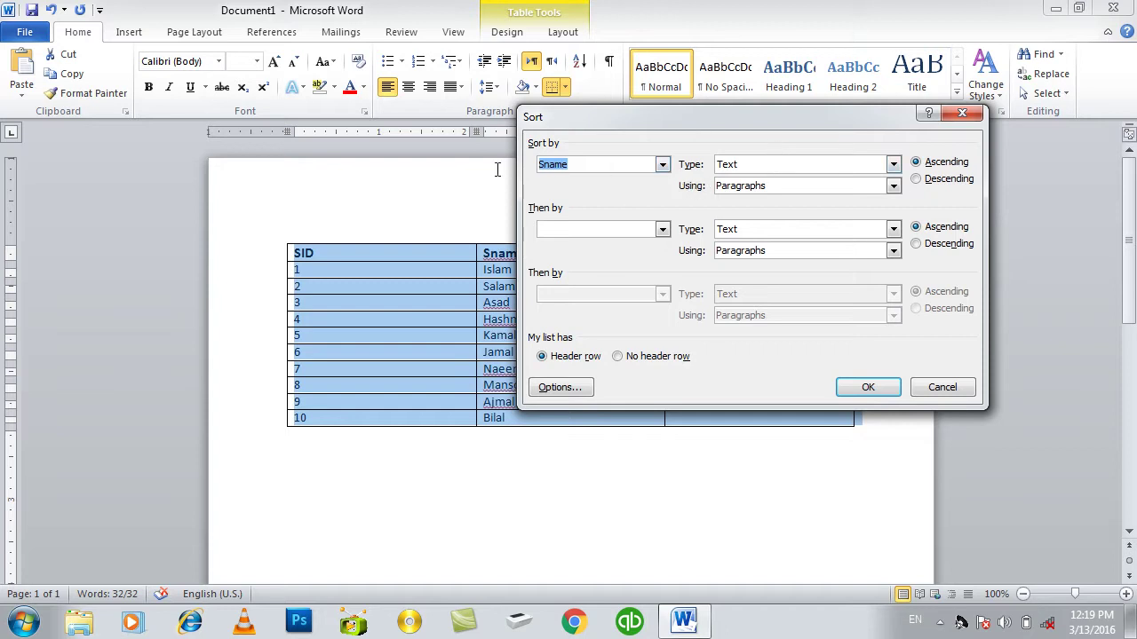
- Mark the table as having a header row and move the dialog off the Program column
{"action": "mouse_move", "coordinate": [611, 120]}
{"action": "left_mouse_down"}
{"action": "mouse_move", "coordinate": [522, 348]}
{"action": "mouse_move", "coordinate": [781, 120]}
{"action": "left_mouse_up"}
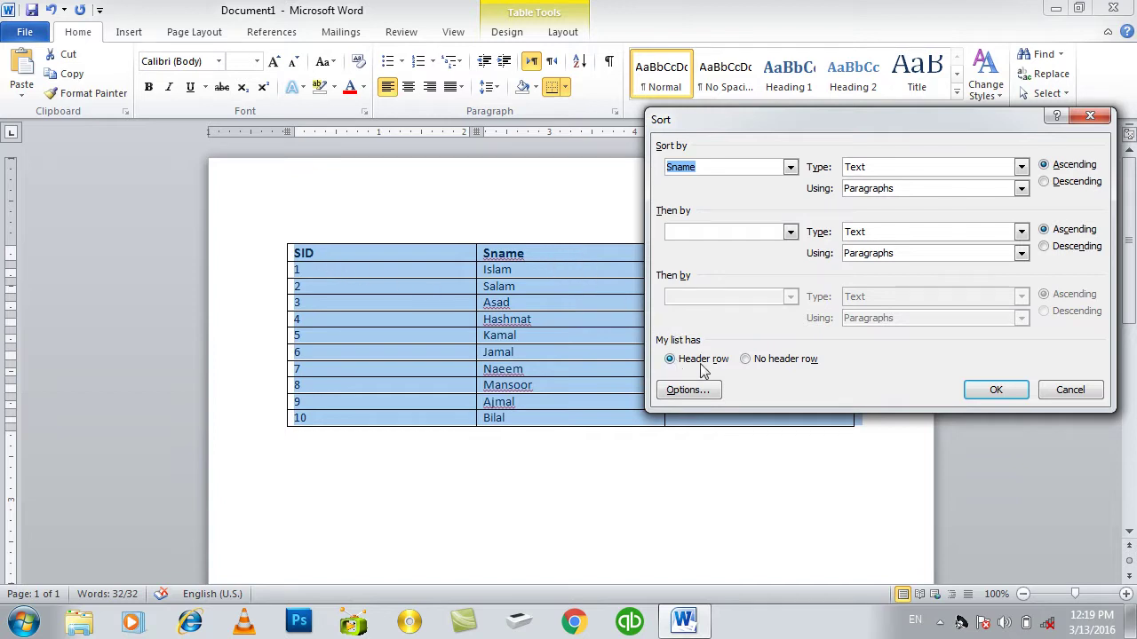
{"action": "left_click", "coordinate": [746, 360]}
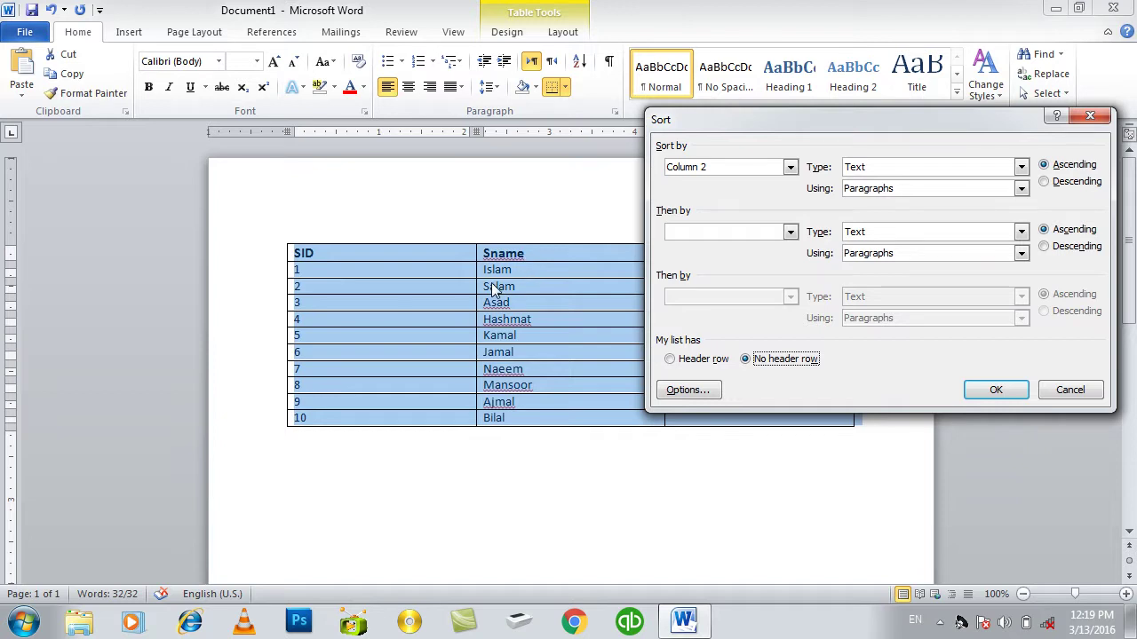
{"action": "left_click", "coordinate": [685, 361]}
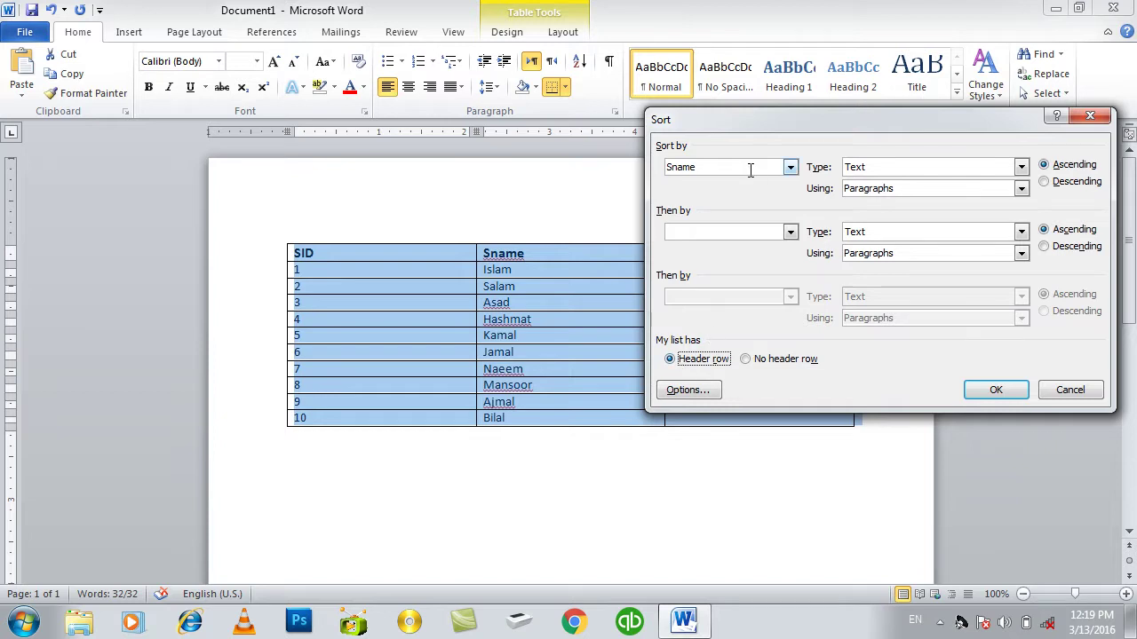
{"action": "left_click_drag", "start_coordinate": [760, 123], "coordinate": [662, 314]}
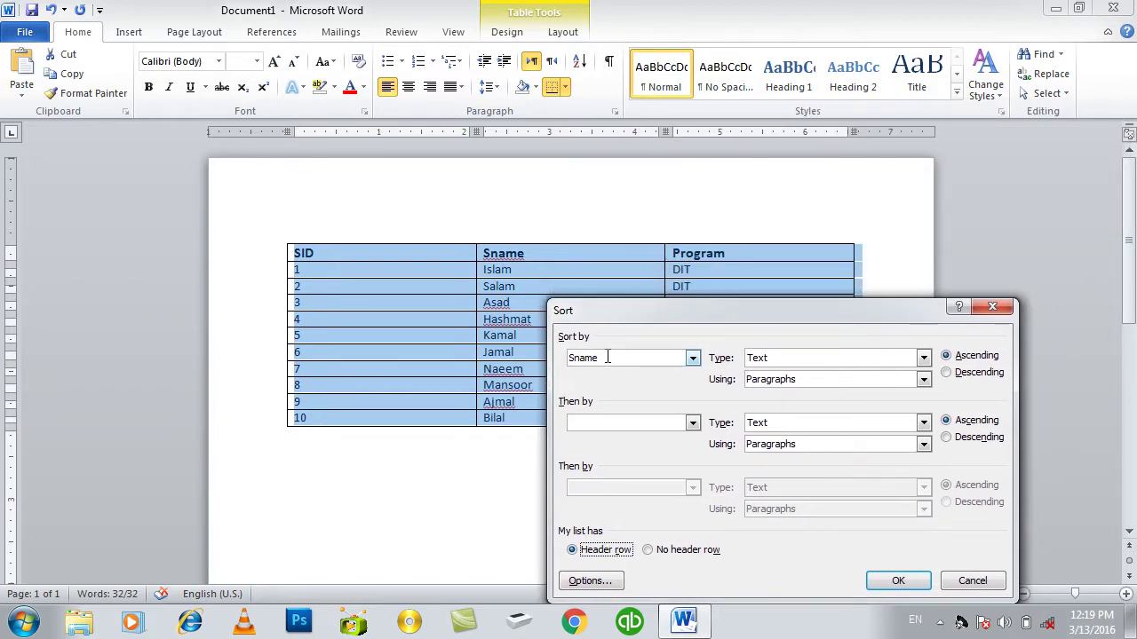
{"action": "left_click", "coordinate": [692, 358]}
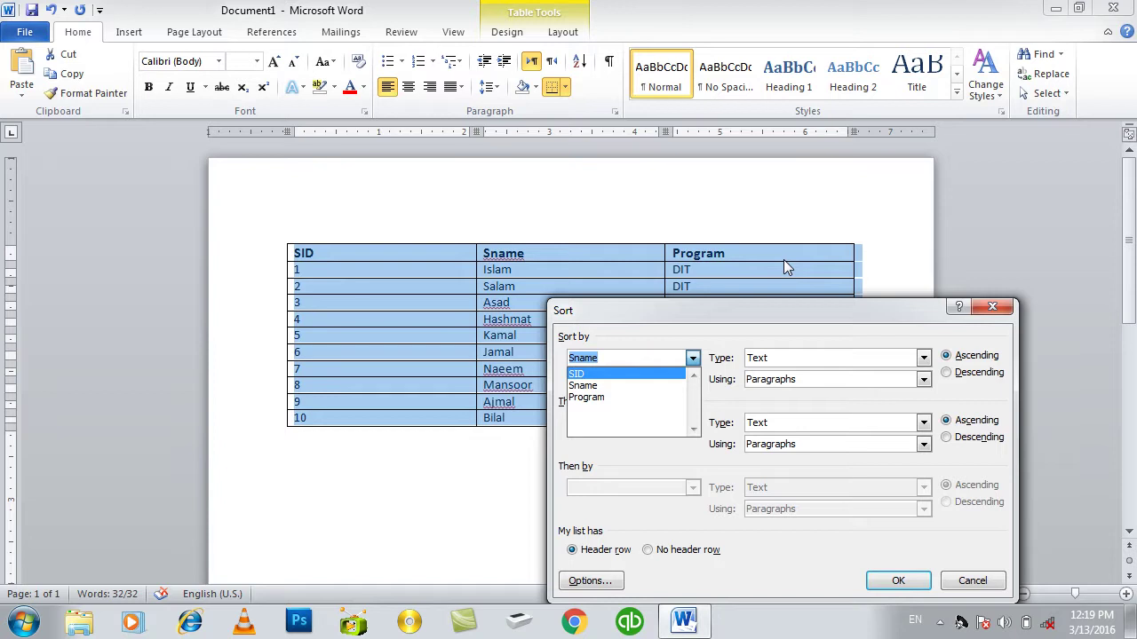
{"action": "left_click", "coordinate": [614, 385]}
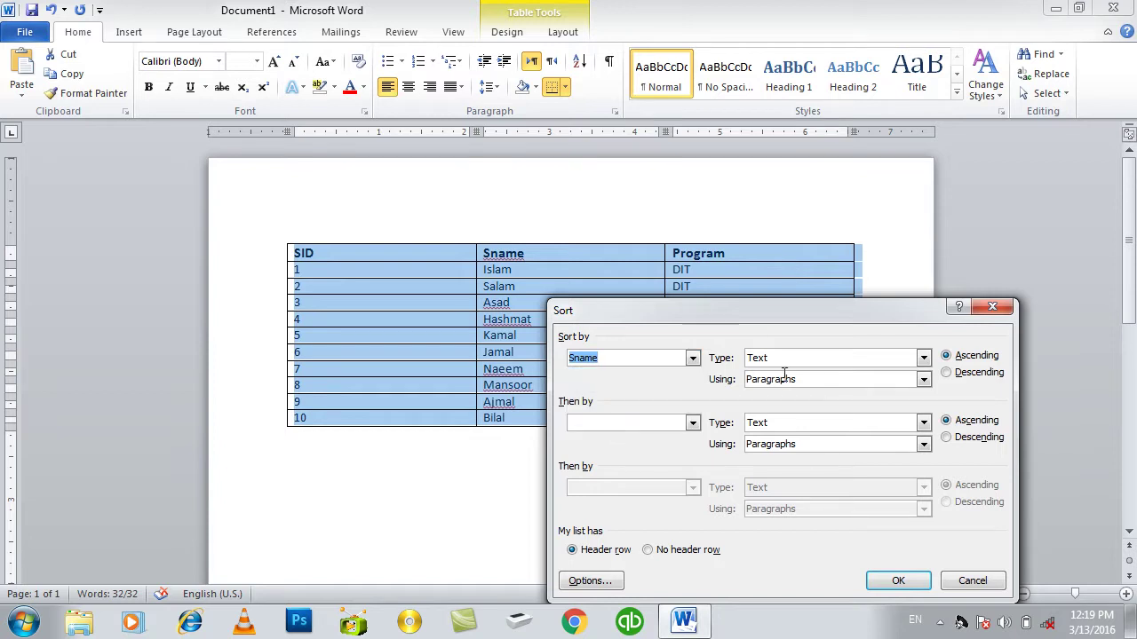
{"action": "left_click", "coordinate": [818, 363]}
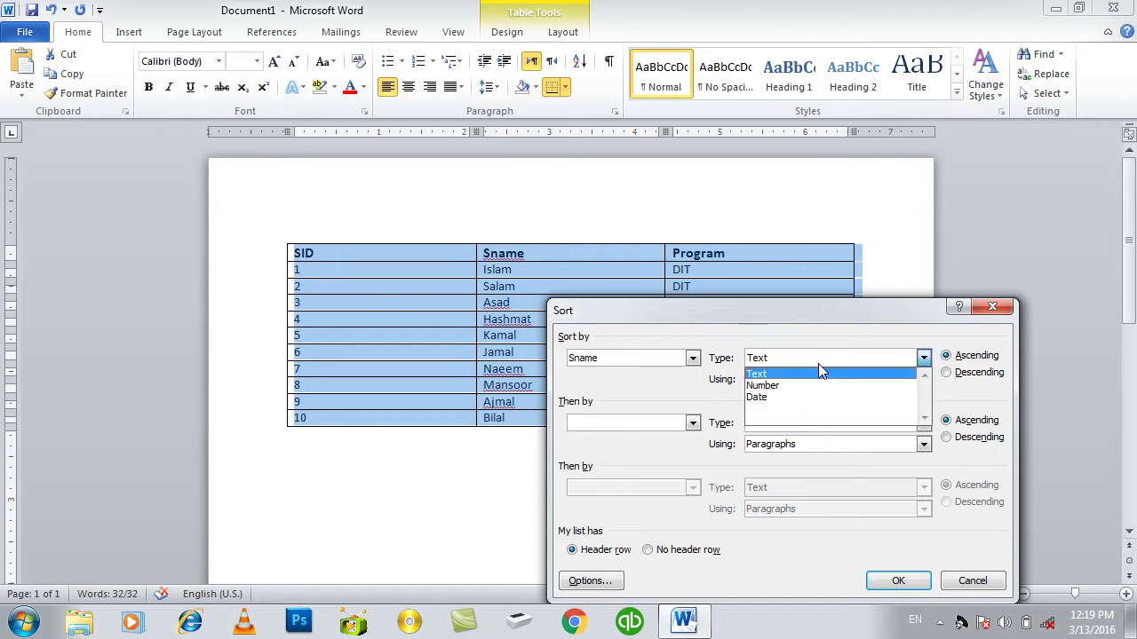
{"action": "left_click", "coordinate": [821, 372]}
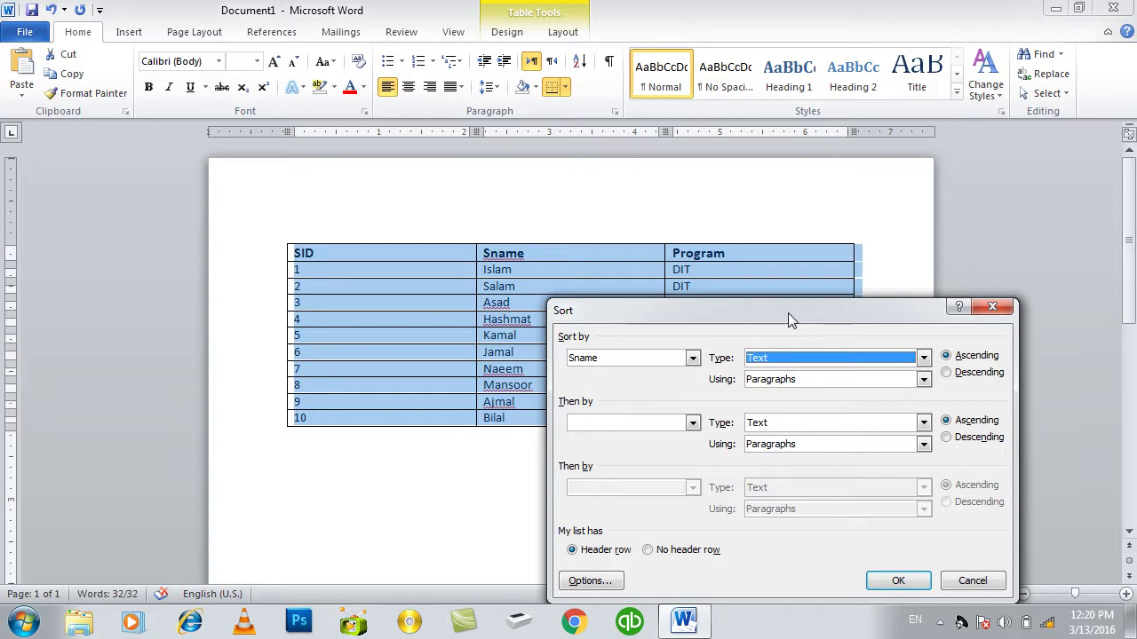
{"action": "left_click", "coordinate": [948, 373]}
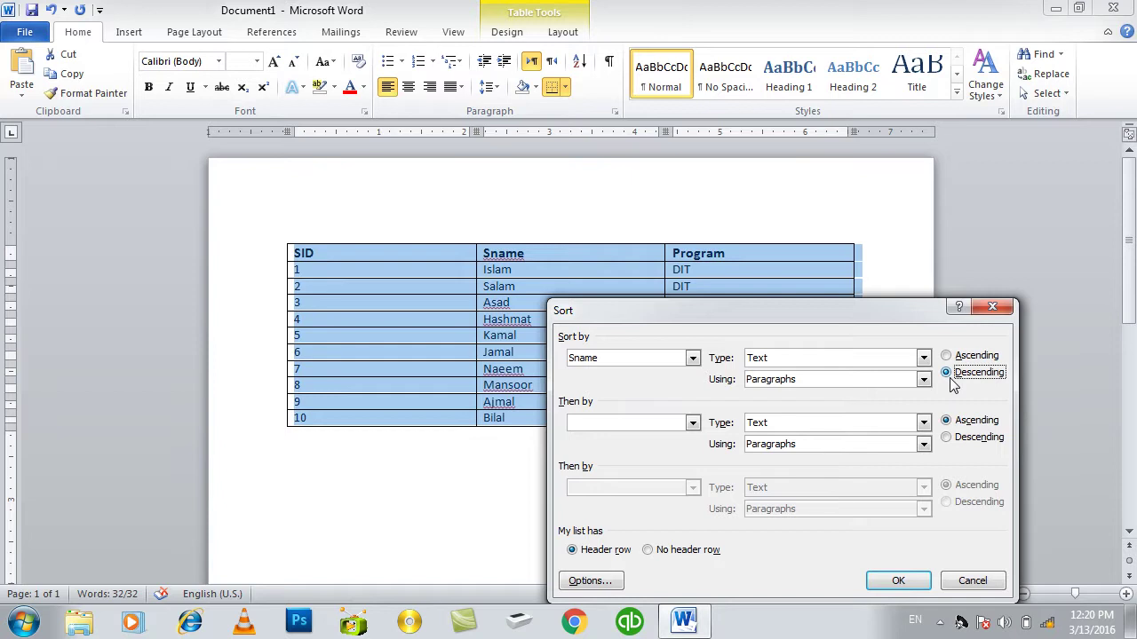
{"action": "left_click", "coordinate": [957, 357]}
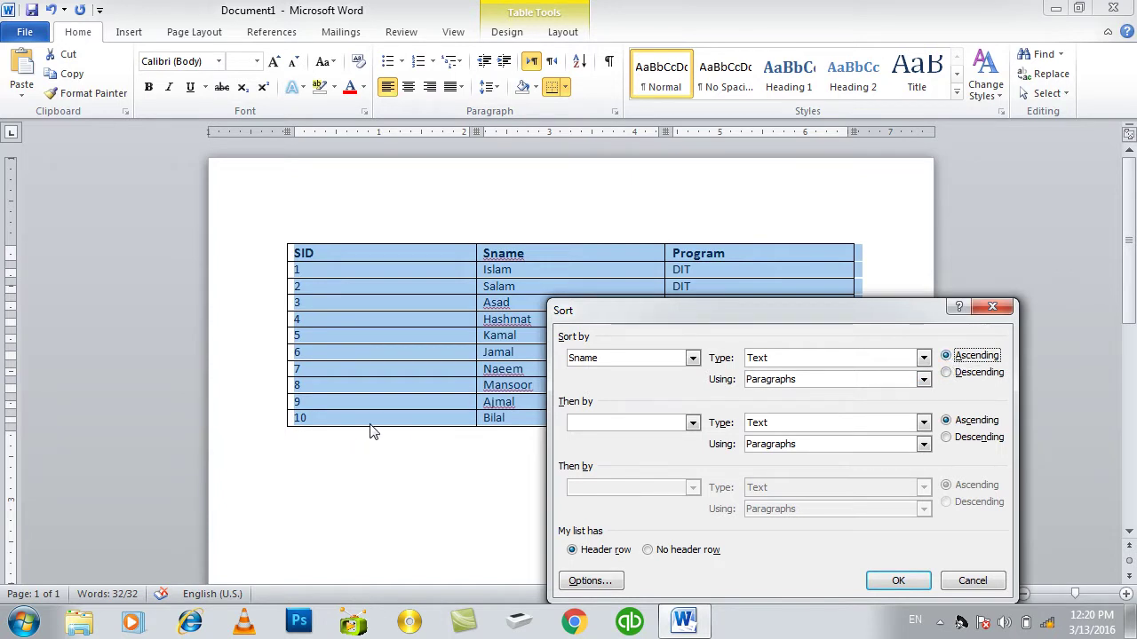
{"action": "left_click", "coordinate": [692, 423]}
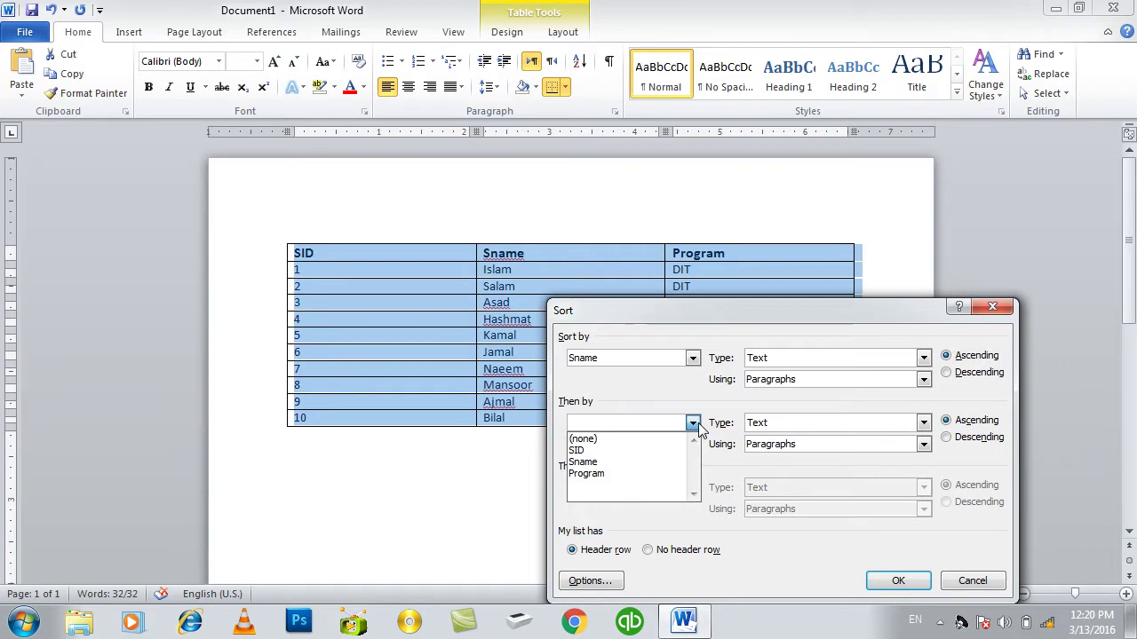
{"action": "left_click", "coordinate": [698, 427]}
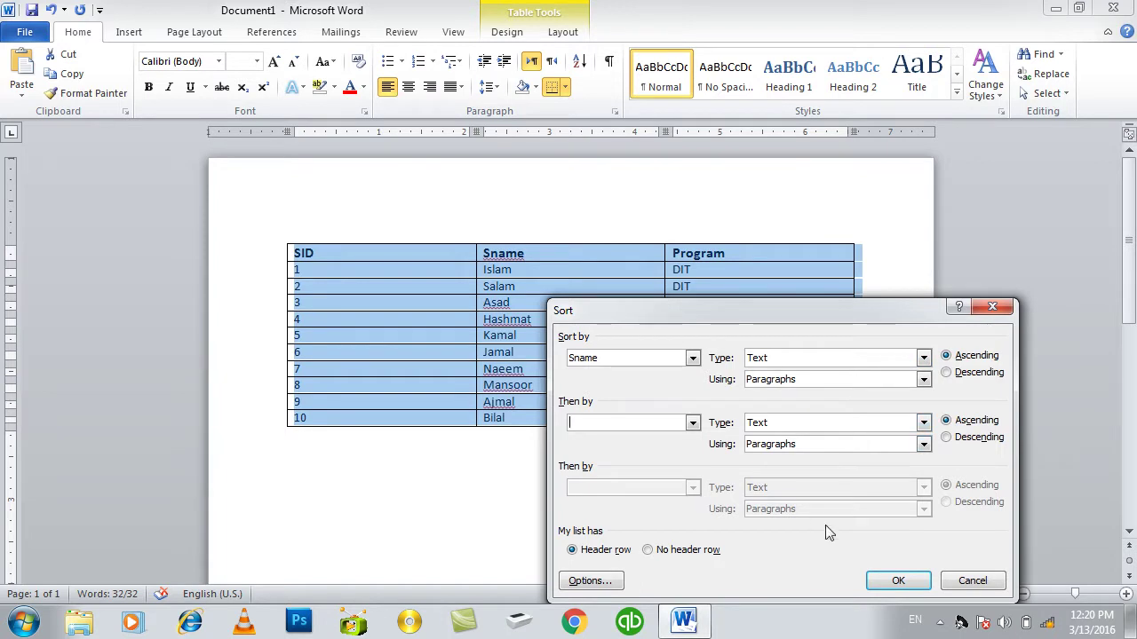
{"action": "left_click", "coordinate": [897, 586]}
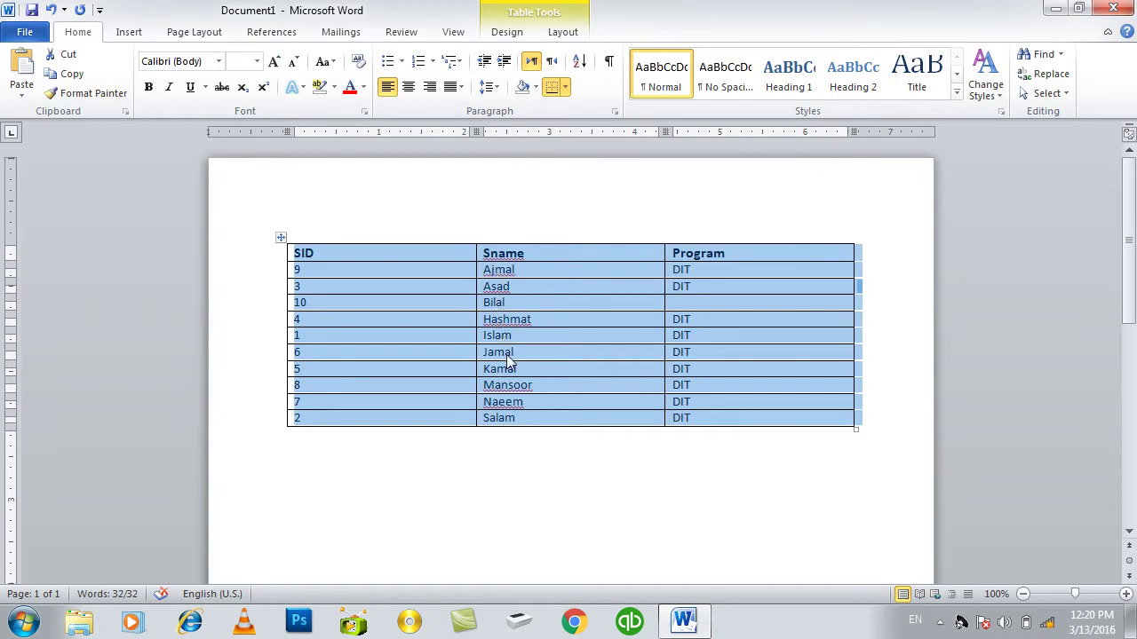
- Select the SID column cells and clear the old numbers
{"action": "left_click", "coordinate": [332, 269]}
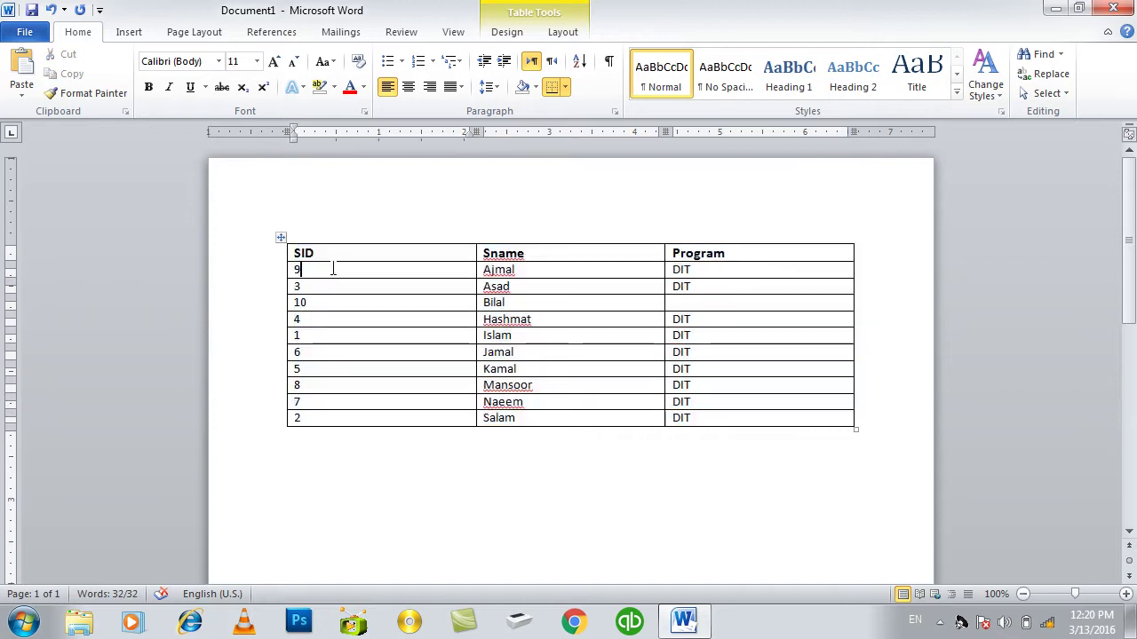
{"action": "left_click_drag", "start_coordinate": [332, 268], "coordinate": [318, 439]}
{"action": "left_click_drag", "start_coordinate": [318, 271], "coordinate": [305, 414]}
{"action": "key", "text": "Delete"}
- Renumber SIDs 1–10 in sorted order and enter DIT in row 10's empty Program cell
{"action": "type", "text": "1"}
{"action": "key", "text": "Down"}
{"action": "type", "text": "2"}
{"action": "key", "text": "Down"}
{"action": "type", "text": "34"}
{"action": "key", "text": "Down"}
{"action": "type", "text": "5"}
{"action": "key", "text": "Down"}
{"action": "type", "text": "6"}
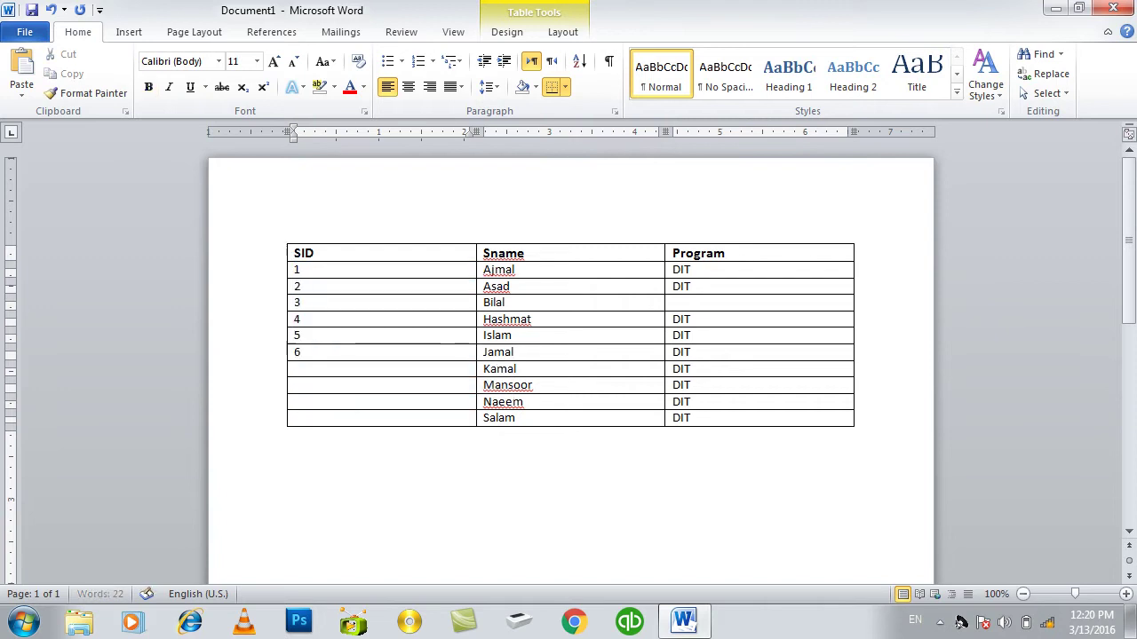
{"action": "type", "text": "9"}
{"action": "key", "text": "Down"}
{"action": "type", "text": "10"}
{"action": "left_click", "coordinate": [675, 302]}
{"action": "type", "text": "DIT"}
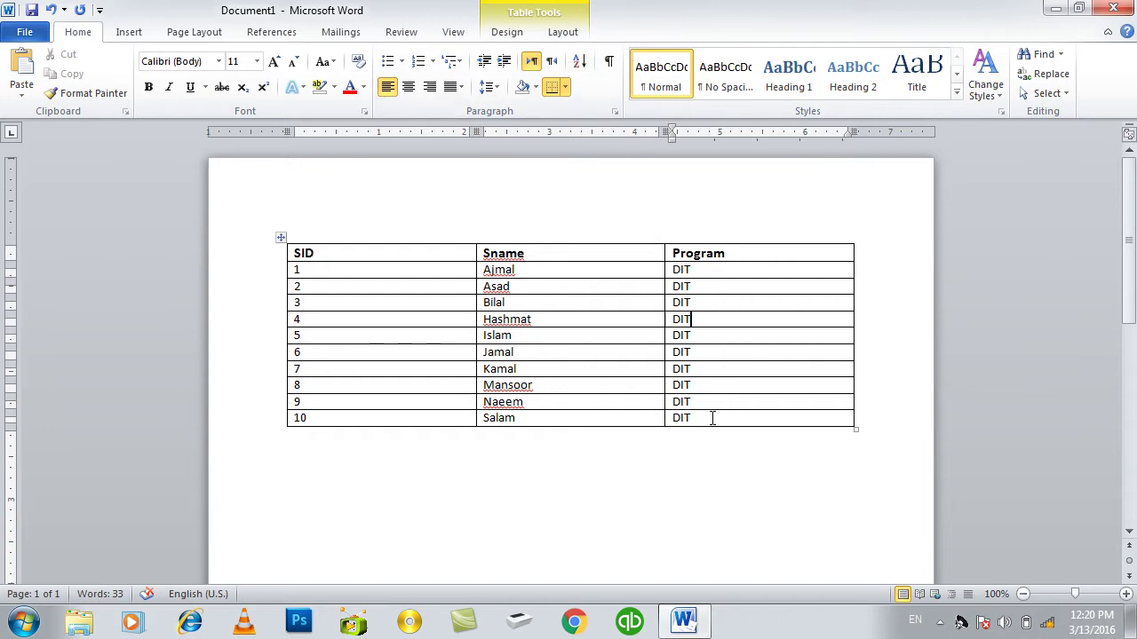
- Undo the DIT entry, SID renumbering and sort to restore the original row order
{"action": "key", "text": "Up"}
{"action": "key", "text": "BackSpace"}
{"action": "key", "text": "BackSpace"}
{"action": "key", "text": "BackSpace"}
{"action": "key", "text": "Down"}
{"action": "key", "text": "Down"}
{"action": "key", "text": "Down"}
{"action": "key", "text": "shift+Tab"}
{"action": "key", "text": "shift+Tab"}
{"action": "key", "text": "Delete"}
{"action": "key", "text": "Up"}
{"action": "key", "text": "Delete"}
{"action": "key", "text": "Up"}
{"action": "key", "text": "Delete"}
{"action": "key", "text": "Up"}
{"action": "key", "text": "Delete"}
{"action": "key", "text": "Up"}
{"action": "key", "text": "Delete"}
{"action": "key", "text": "Up"}
{"action": "key", "text": "Delete"}
{"action": "key", "text": "Up"}
{"action": "key", "text": "Delete"}
{"action": "key", "text": "ctrl+z"}
{"action": "key", "text": "ctrl+z"}
{"action": "key", "text": "ctrl+z"}
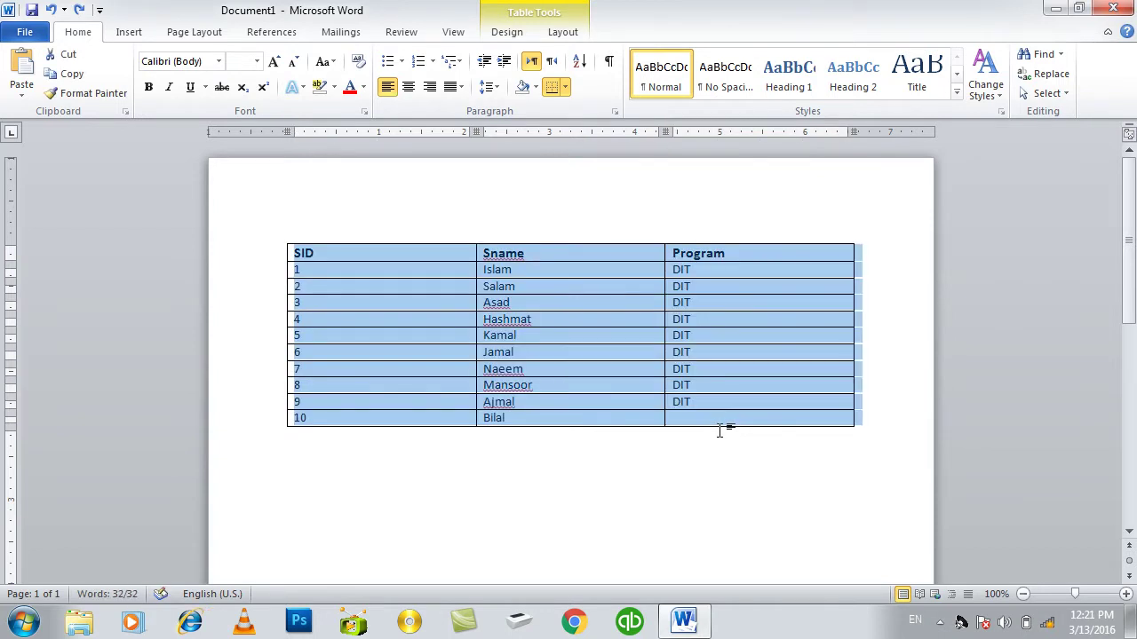
{"action": "left_click", "coordinate": [582, 425]}
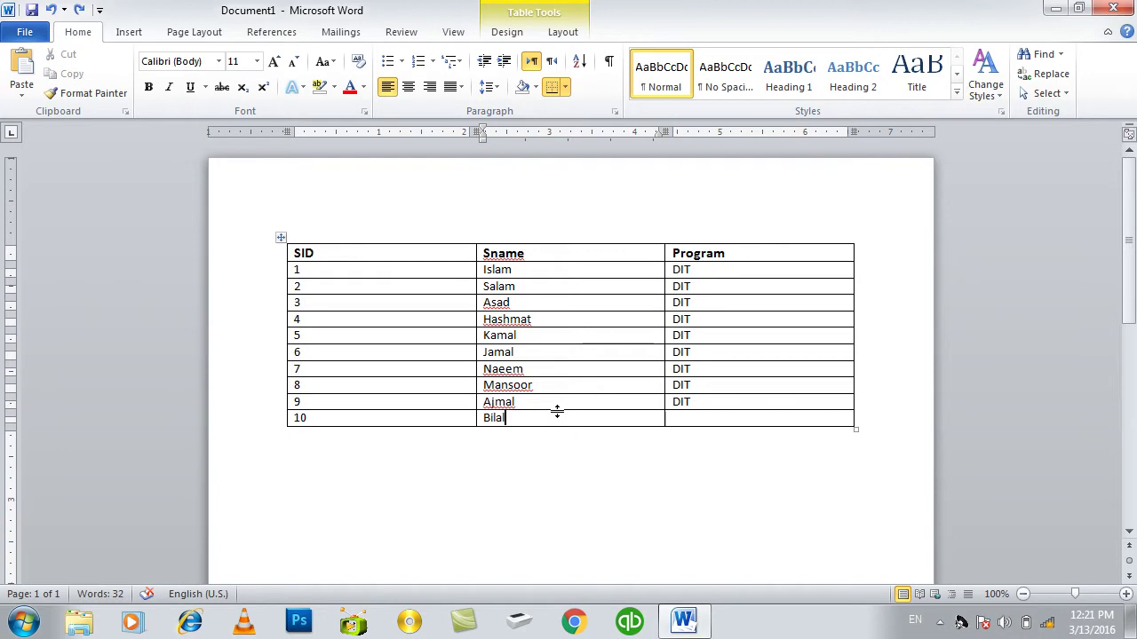
- Replace row 9's student name and change its Program from DIT to CIT
{"action": "double_click", "coordinate": [510, 303]}
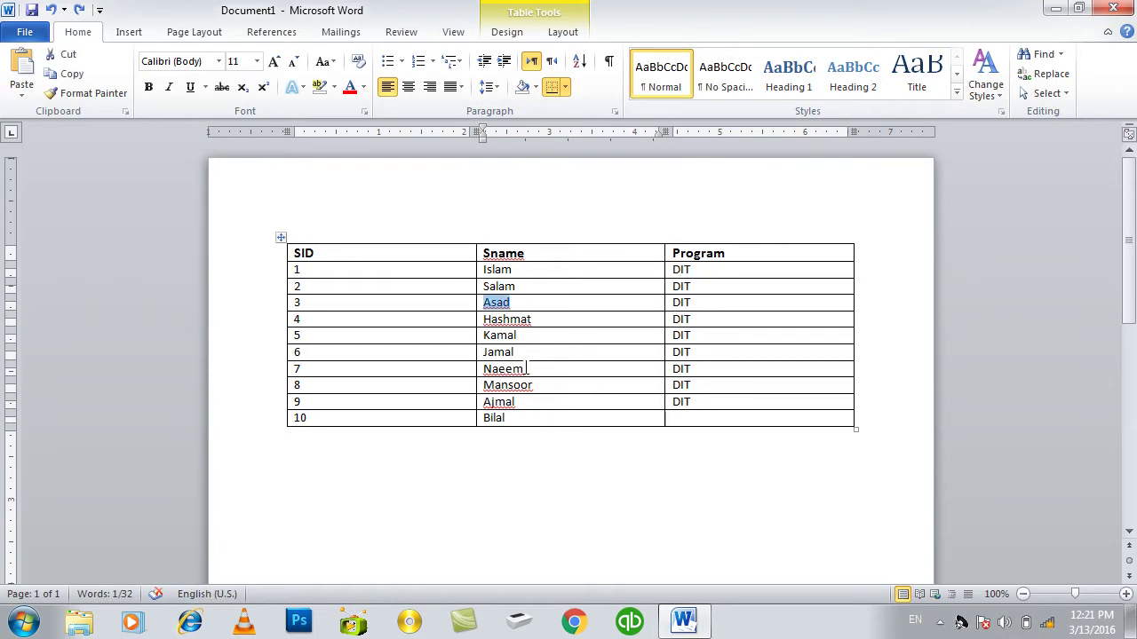
{"action": "double_click", "coordinate": [507, 402]}
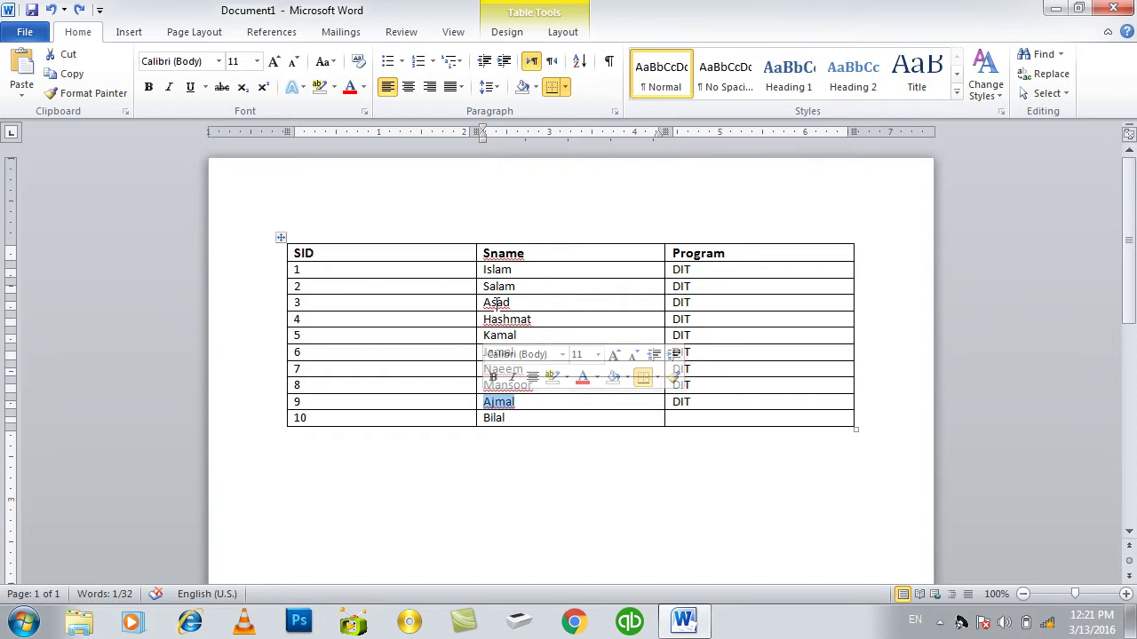
{"action": "type", "text": "asad"}
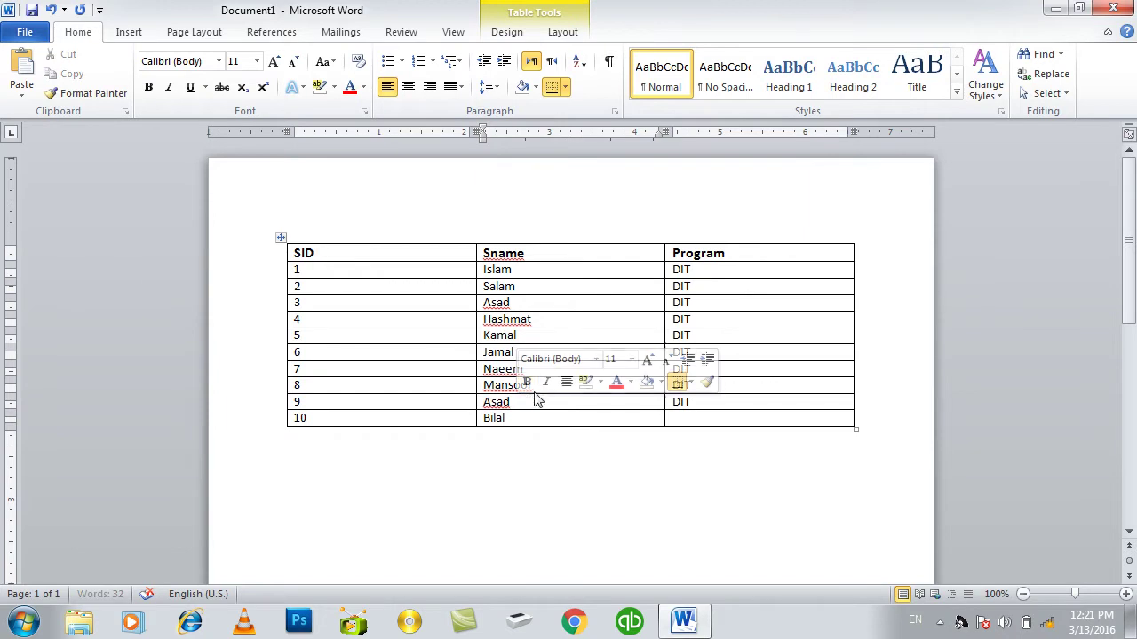
{"action": "left_click", "coordinate": [639, 304]}
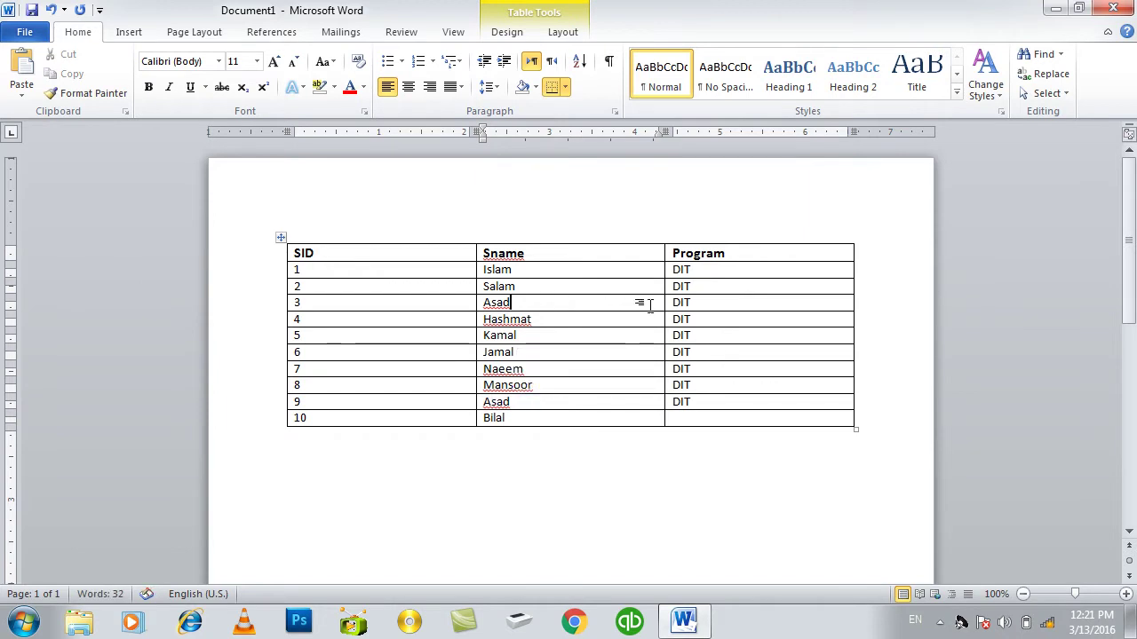
{"action": "double_click", "coordinate": [681, 303]}
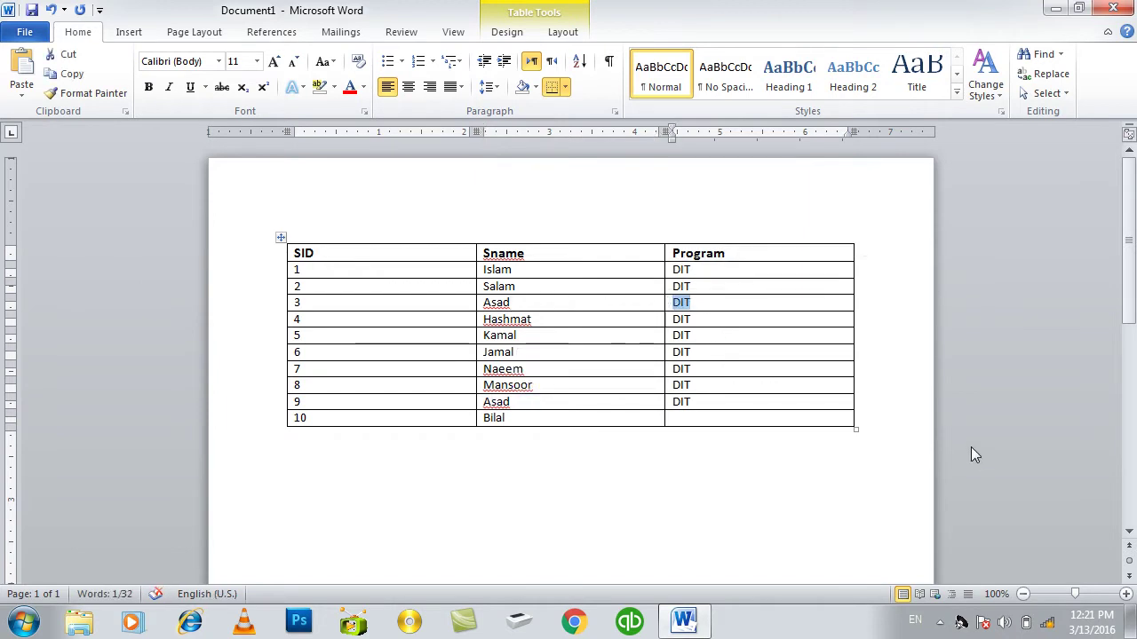
{"action": "type", "text": "DIT"}
{"action": "key", "text": "Down"}
{"action": "key", "text": "Down"}
{"action": "key", "text": "Down"}
{"action": "key", "text": "Down"}
{"action": "key", "text": "shift+Home"}
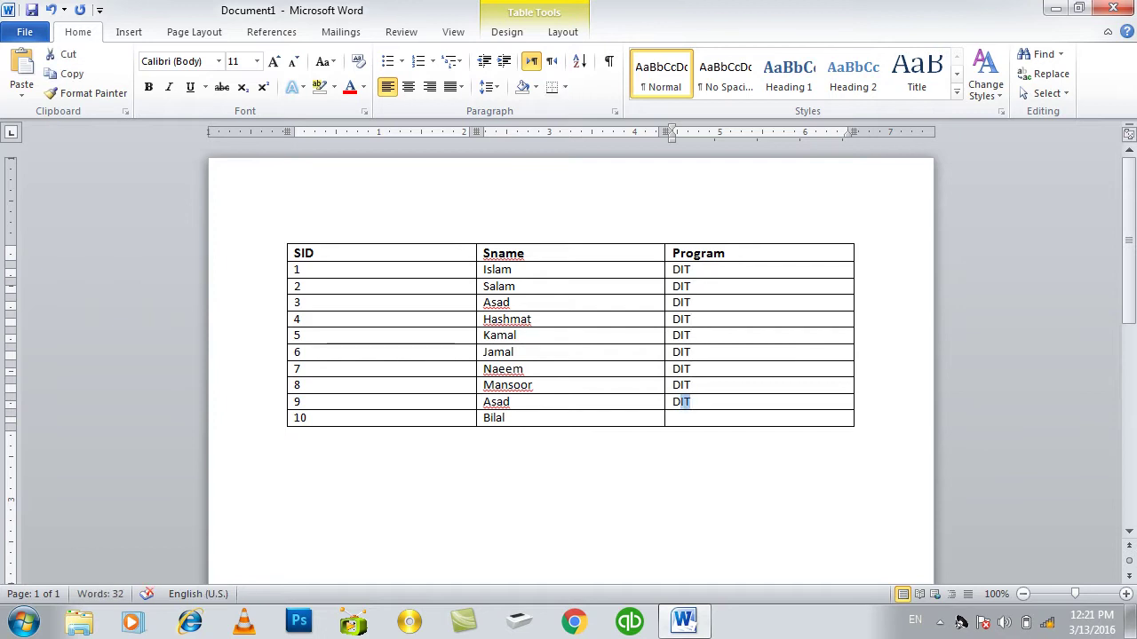
{"action": "type", "text": "CIT"}
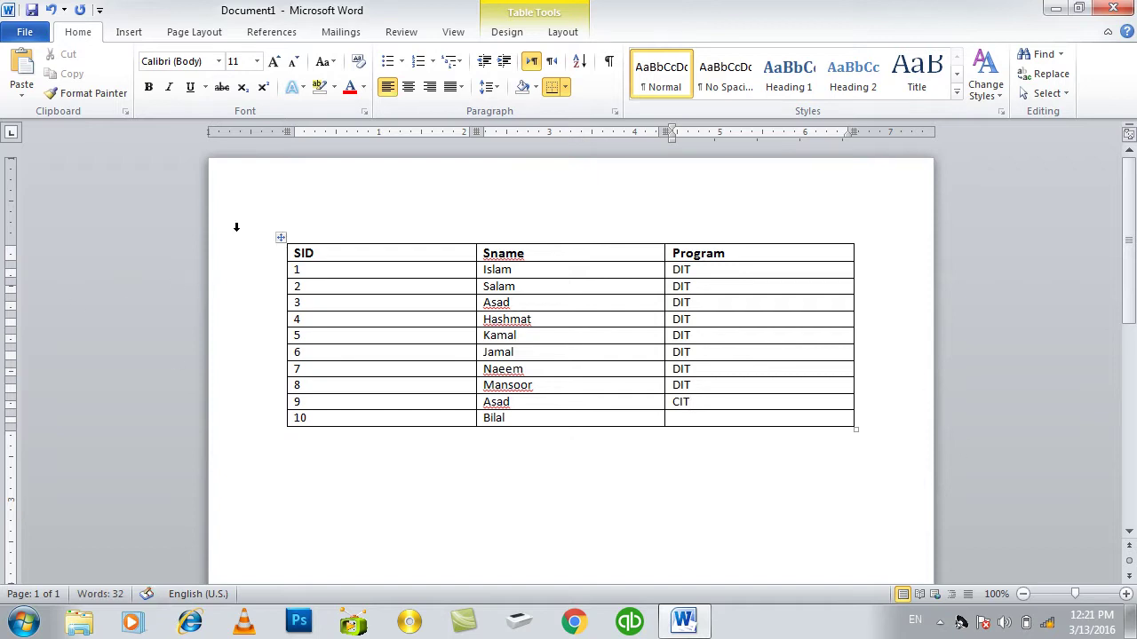
{"action": "left_click", "coordinate": [281, 236]}
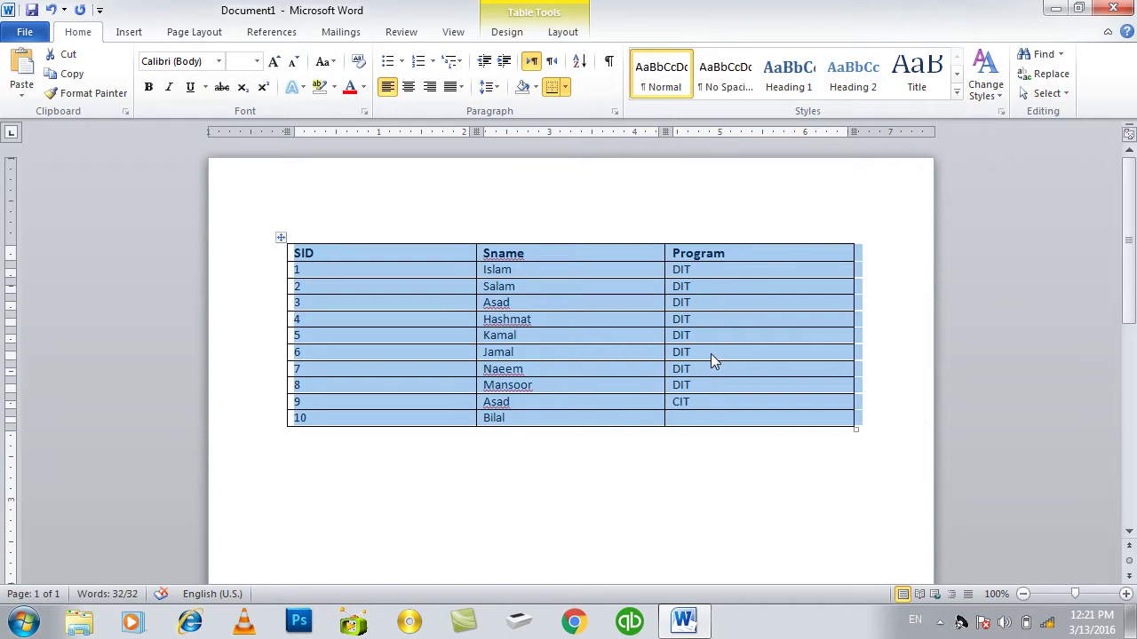
- Sort the table by Sname first, then by Program
{"action": "left_click", "coordinate": [580, 60]}
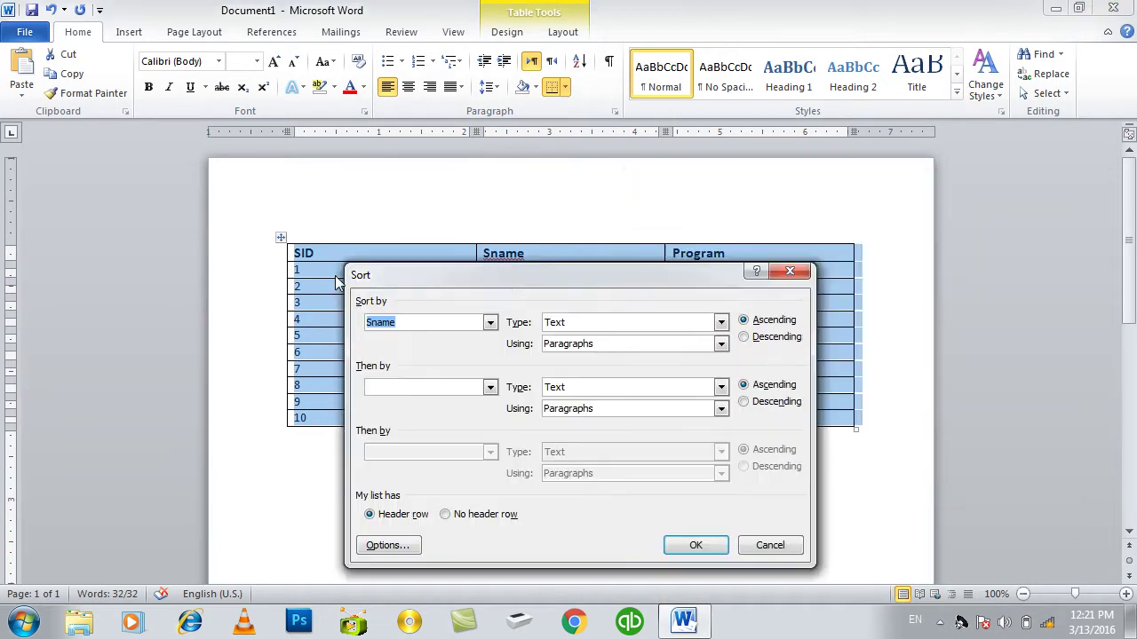
{"action": "left_click_drag", "start_coordinate": [707, 311], "coordinate": [149, 96]}
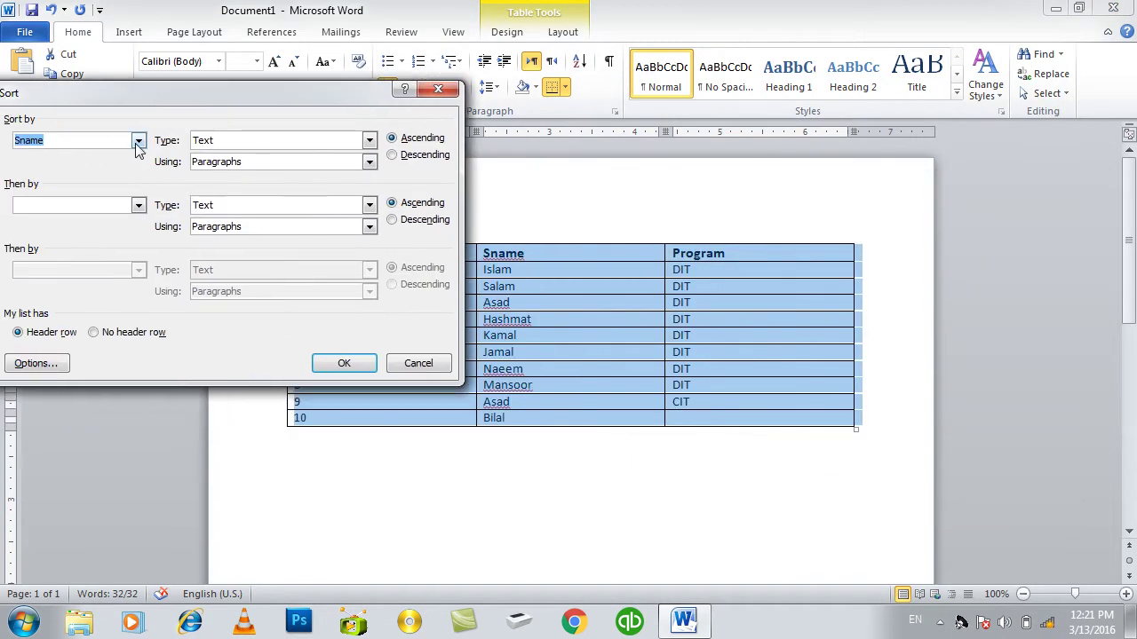
{"action": "left_click", "coordinate": [137, 141]}
{"action": "left_click", "coordinate": [76, 174]}
{"action": "left_click", "coordinate": [138, 205]}
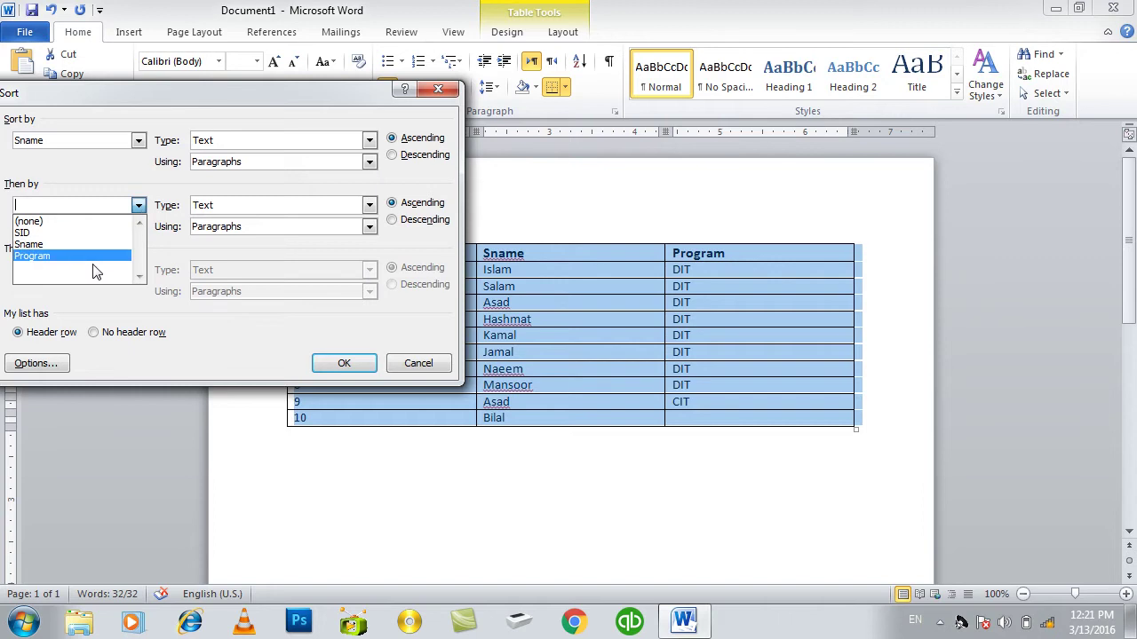
{"action": "left_click", "coordinate": [93, 257]}
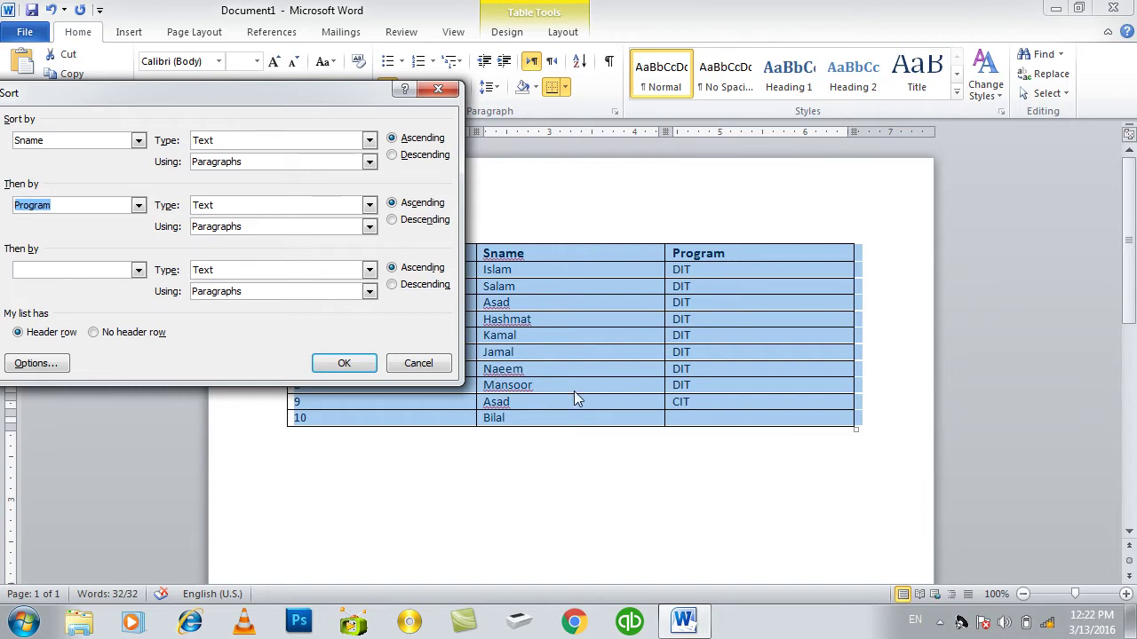
{"action": "left_click", "coordinate": [345, 363]}
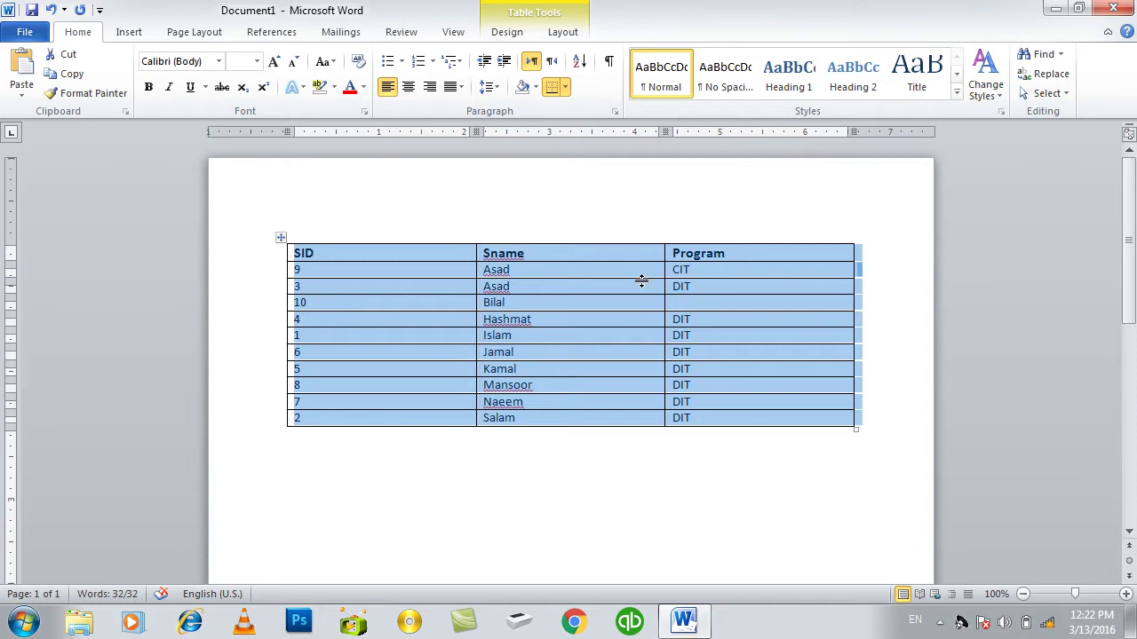
- Review the sort settings and options, then cancel both without changes
{"action": "left_click", "coordinate": [578, 60]}
{"action": "left_click_drag", "start_coordinate": [181, 96], "coordinate": [764, 61]}
{"action": "left_click", "coordinate": [625, 327]}
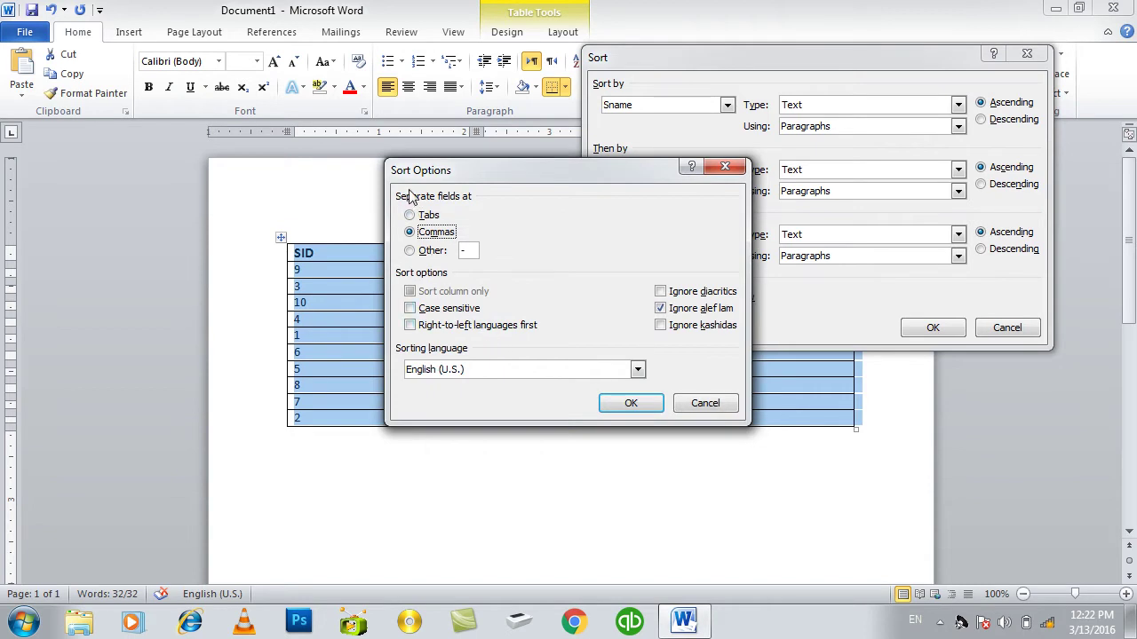
{"action": "left_click_drag", "start_coordinate": [495, 178], "coordinate": [618, 129]}
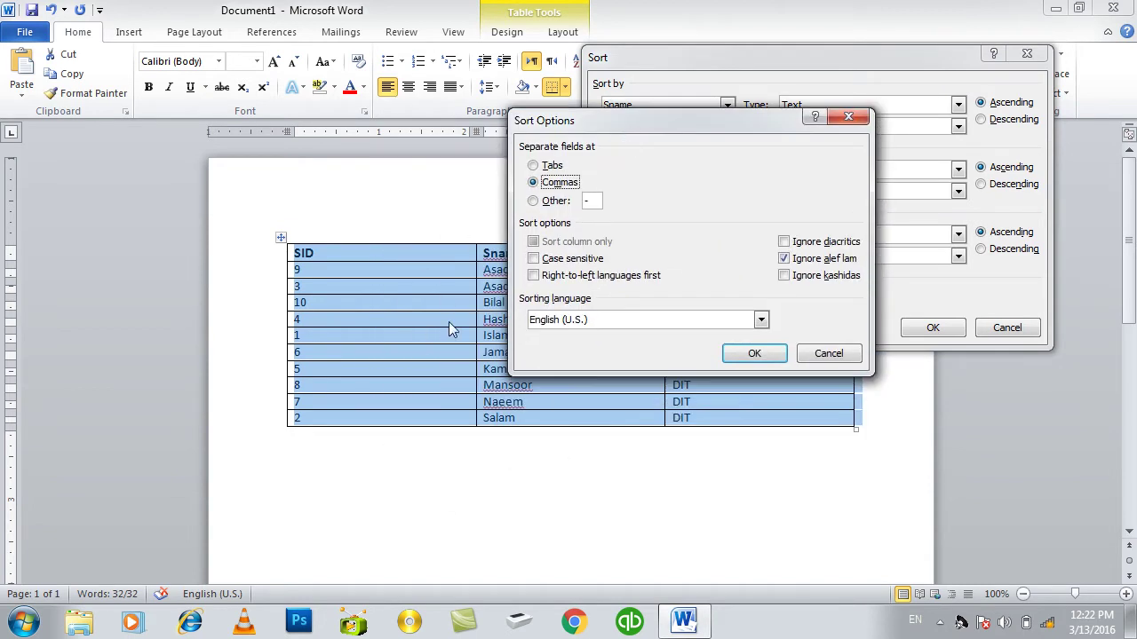
{"action": "left_click", "coordinate": [829, 354]}
{"action": "left_click", "coordinate": [1008, 329]}
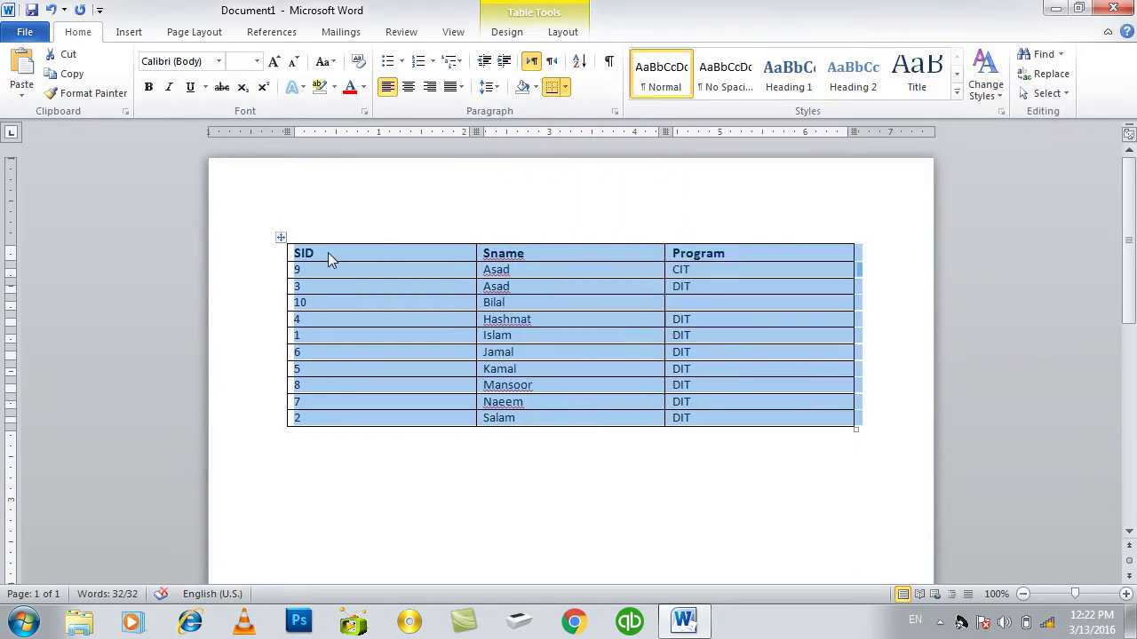
- Delete the table and type the header line 'Sname,program'
{"action": "right_click", "coordinate": [281, 239]}
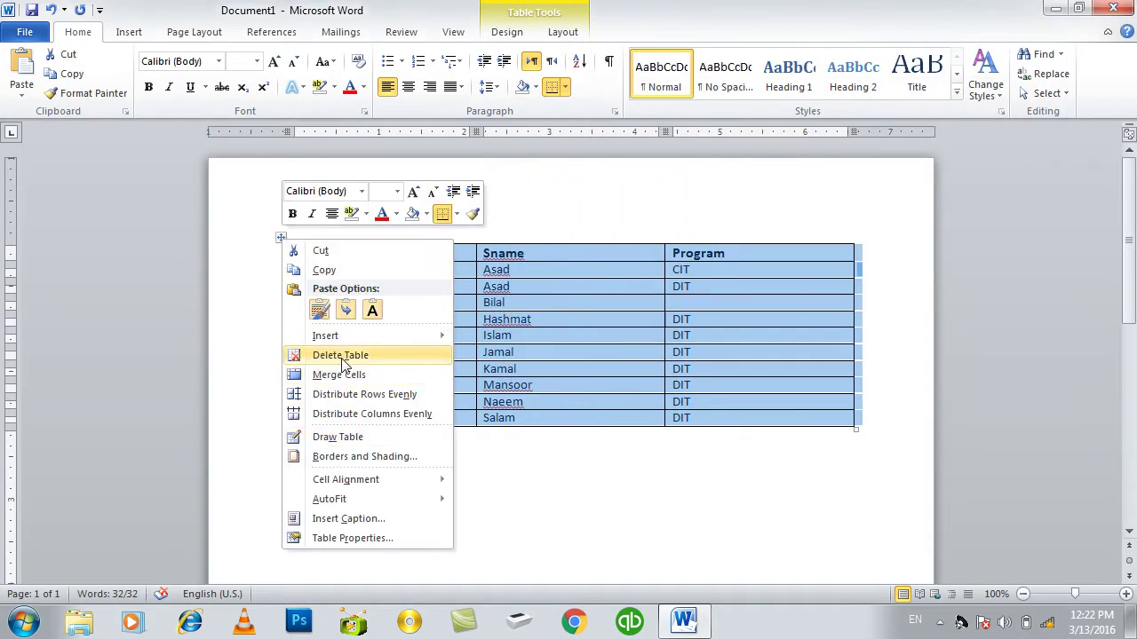
{"action": "left_click", "coordinate": [349, 356]}
{"action": "type", "text": "Sname,"}
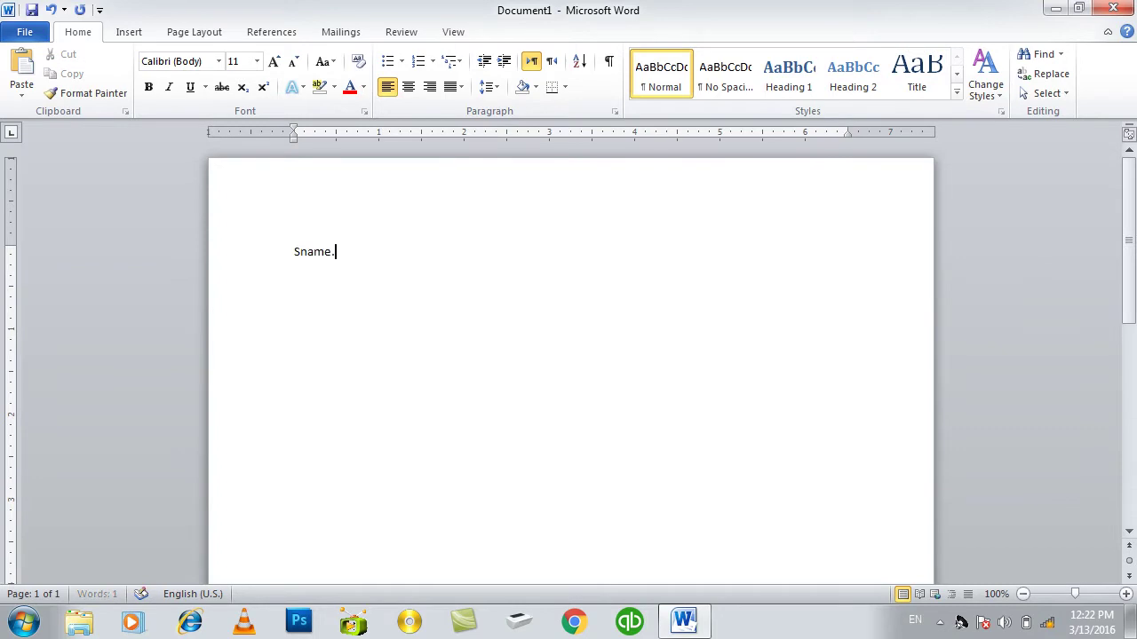
{"action": "type", "text": "prog"}
{"action": "type", "text": ".,"}
{"action": "key", "text": "BackSpace"}
{"action": "key", "text": "BackSpace"}
{"action": "type", "text": ","}
{"action": "key", "text": "BackSpace"}
{"action": "key", "text": "Return"}
- Add the lines Islam,DIT, Islam,CIT and Salam,DIT, then select the header line
{"action": "key", "text": "BackSpace"}
{"action": "type", "text": "Islam,"}
{"action": "key", "text": "BackSpace"}
{"action": "type", "text": "."}
{"action": "key", "text": "BackSpace"}
{"action": "type", "text": ",D"}
{"action": "key", "text": "Return"}
{"action": "type", "text": "is,CIT"}
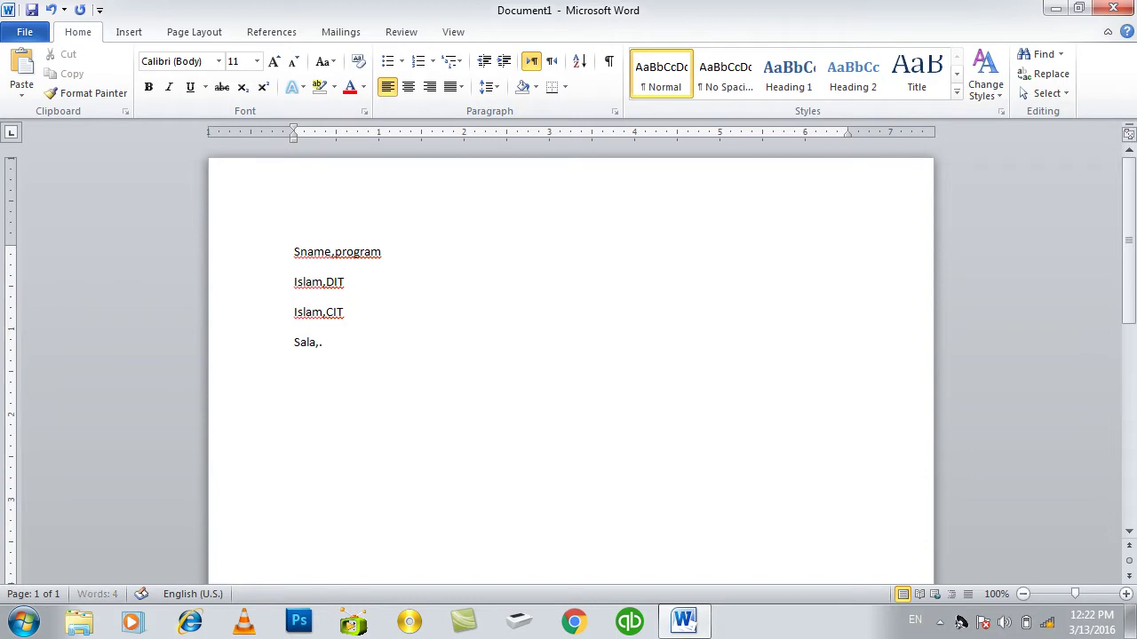
{"action": "type", "text": "DIT"}
{"action": "key", "text": "BackSpace"}
{"action": "key", "text": "BackSpace"}
{"action": "key", "text": "BackSpace"}
{"action": "type", "text": "T"}
{"action": "left_click_drag", "start_coordinate": [409, 251], "coordinate": [290, 251]}
- Bold the header, select all four lines, and try an Other separator in Sort Text options
{"action": "key", "text": "ctrl+b"}
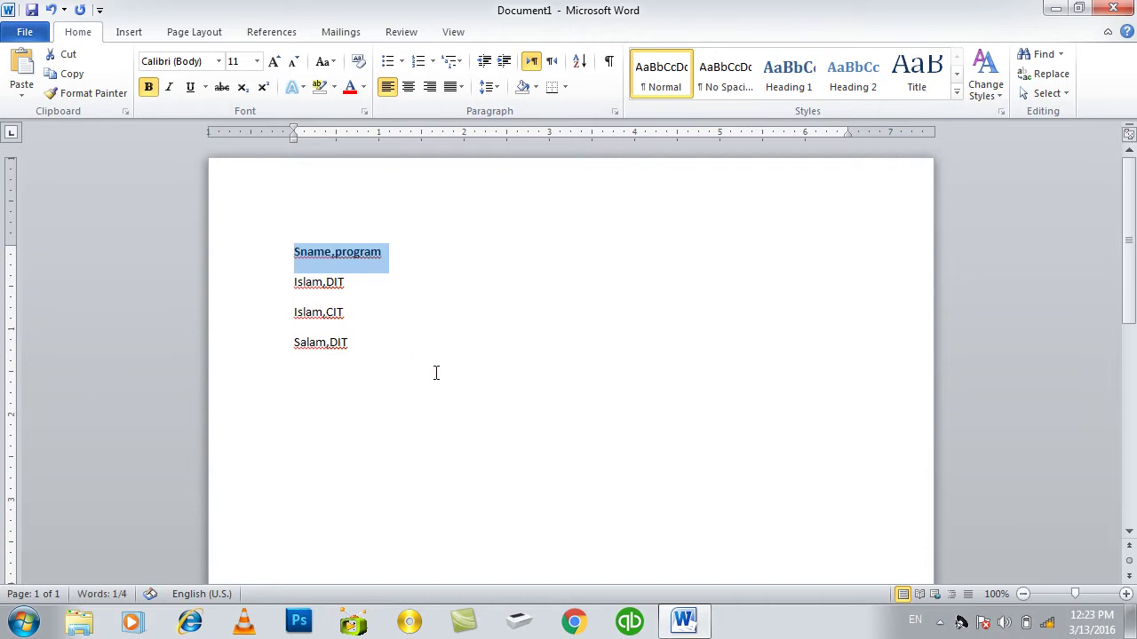
{"action": "left_click_drag", "start_coordinate": [349, 343], "coordinate": [294, 252]}
{"action": "left_click", "coordinate": [591, 67]}
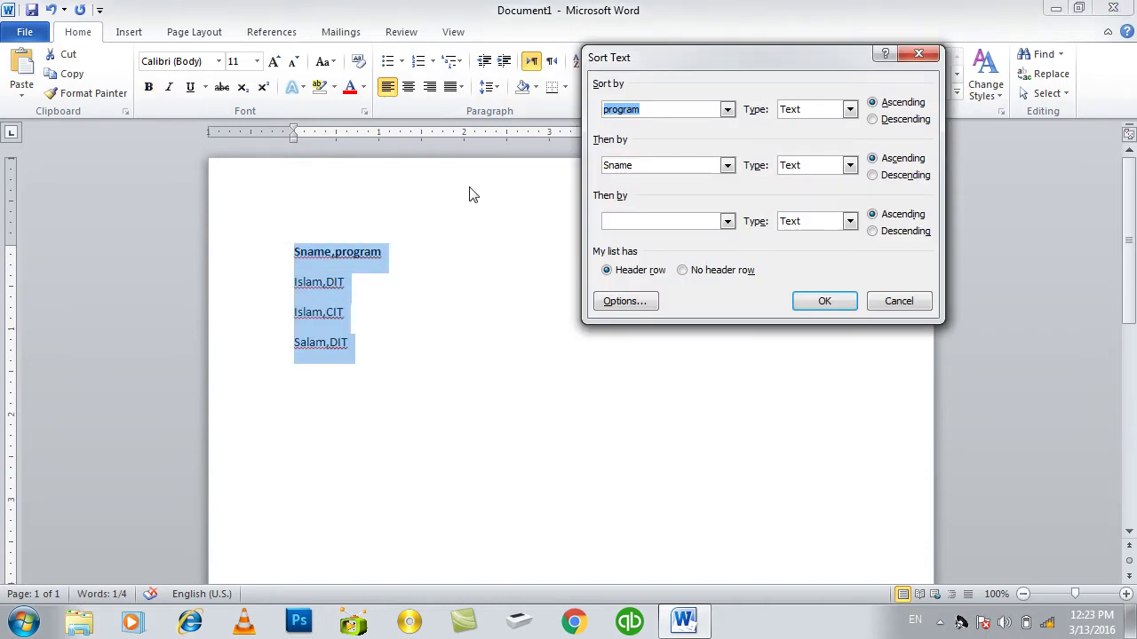
{"action": "left_click", "coordinate": [613, 301]}
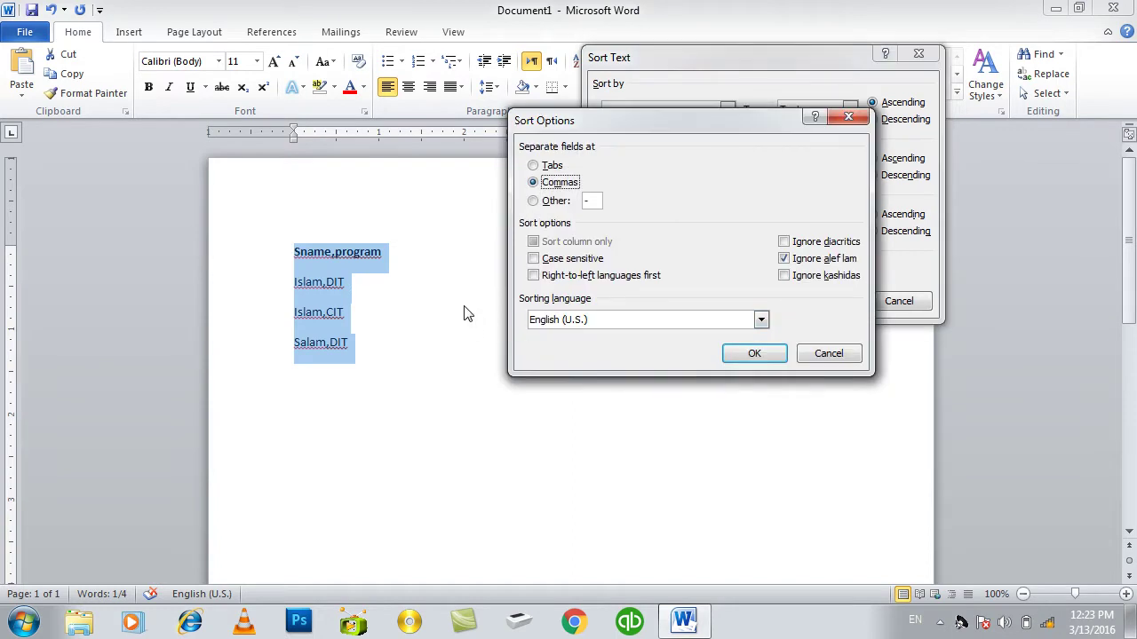
{"action": "left_click", "coordinate": [559, 202]}
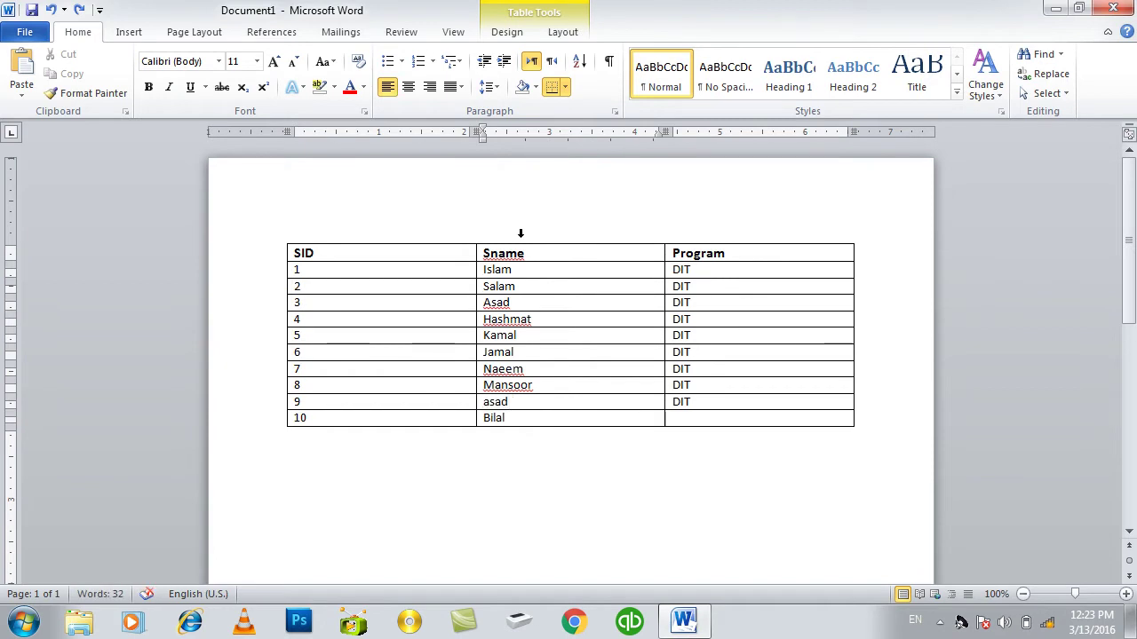
- Select the whole table and review its sort options, cancelling without sorting
{"action": "left_click", "coordinate": [280, 239]}
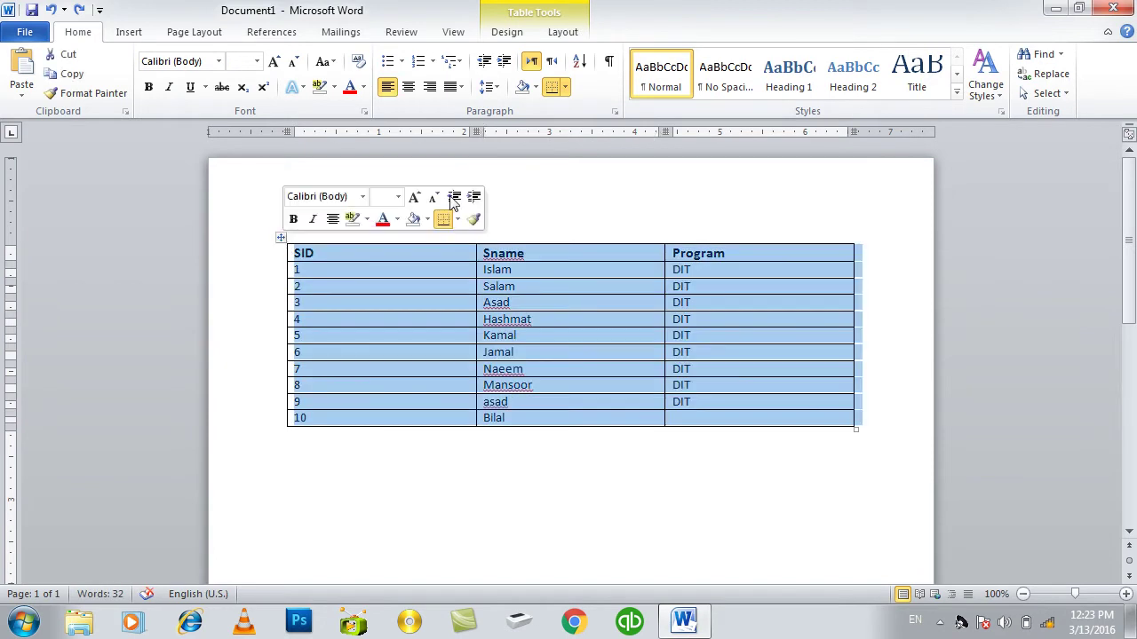
{"action": "left_click", "coordinate": [578, 61]}
{"action": "left_click", "coordinate": [624, 328]}
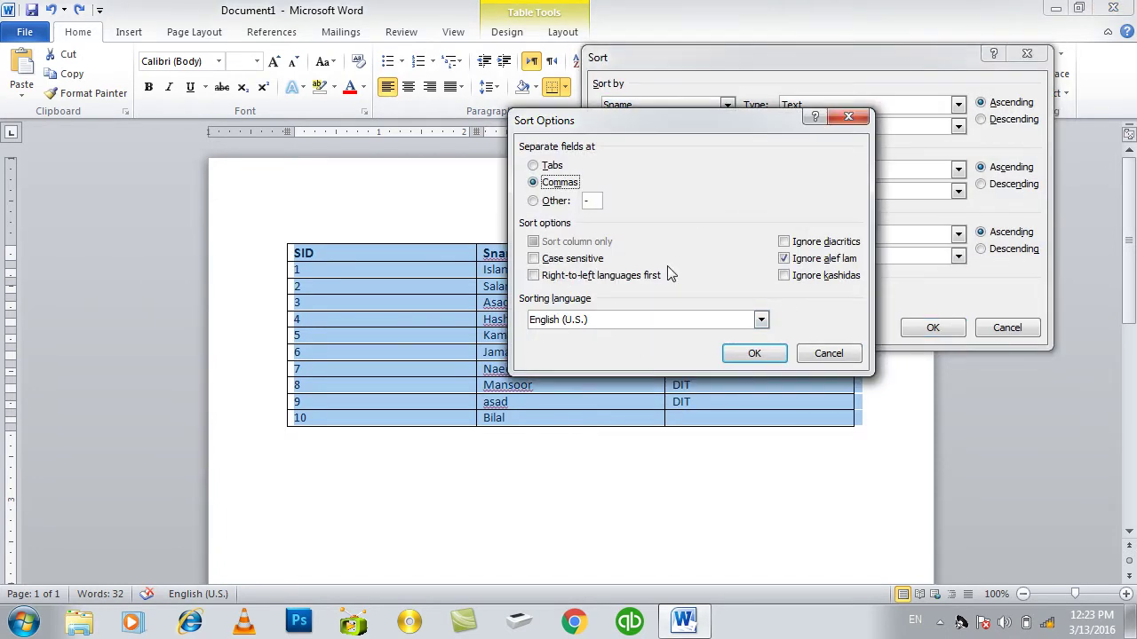
{"action": "left_click", "coordinate": [804, 356]}
{"action": "left_click", "coordinate": [1010, 329]}
{"action": "left_click", "coordinate": [527, 310]}
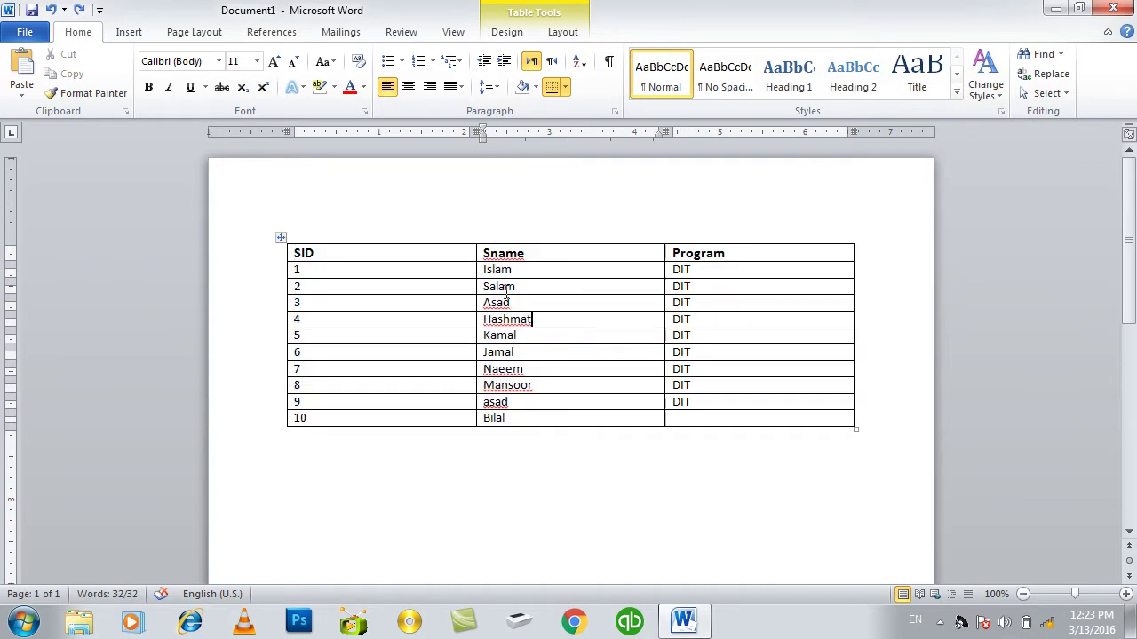
- Sort only the Sname column, leaving the other columns in place
{"action": "left_click_drag", "start_coordinate": [477, 269], "coordinate": [498, 406]}
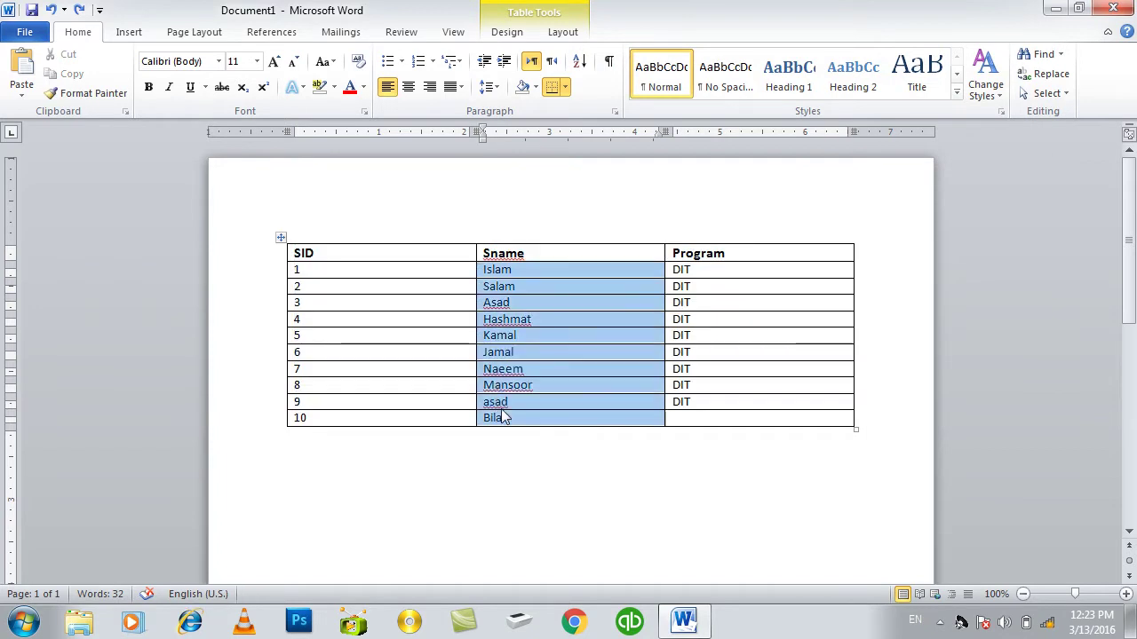
{"action": "left_click_drag", "start_coordinate": [484, 251], "coordinate": [507, 423]}
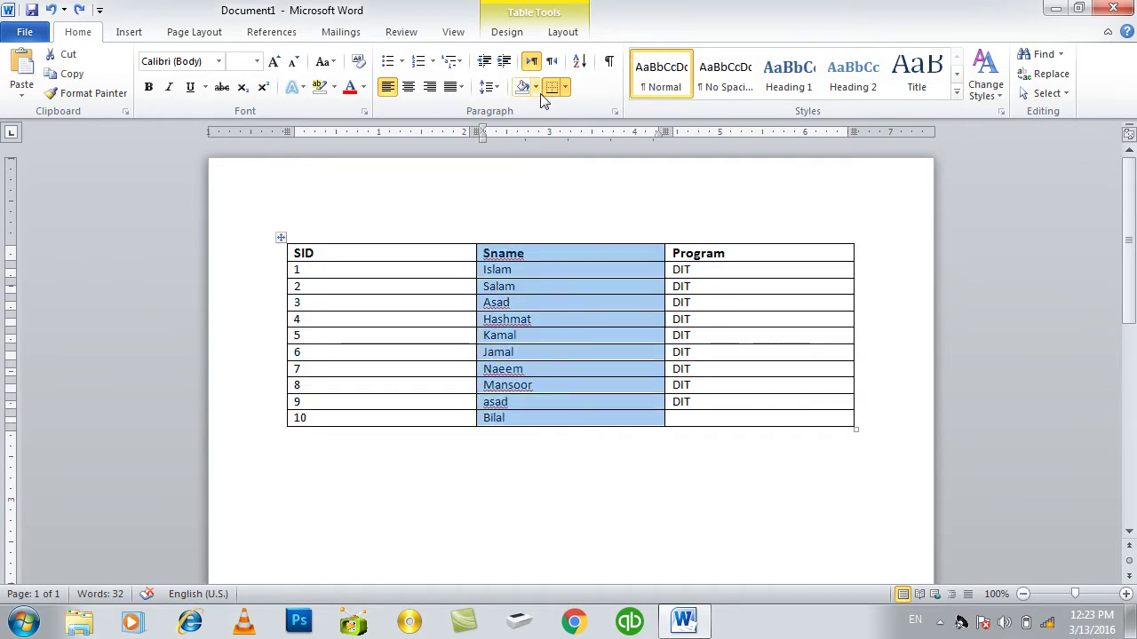
{"action": "left_click", "coordinate": [582, 62]}
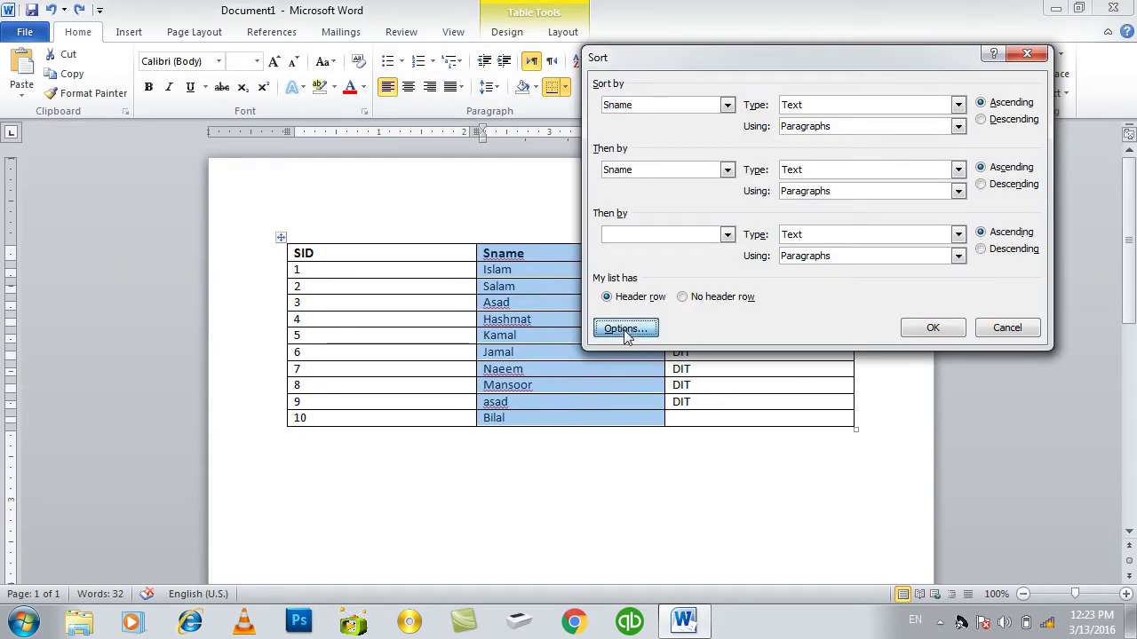
{"action": "left_click", "coordinate": [626, 327]}
{"action": "left_click", "coordinate": [557, 244]}
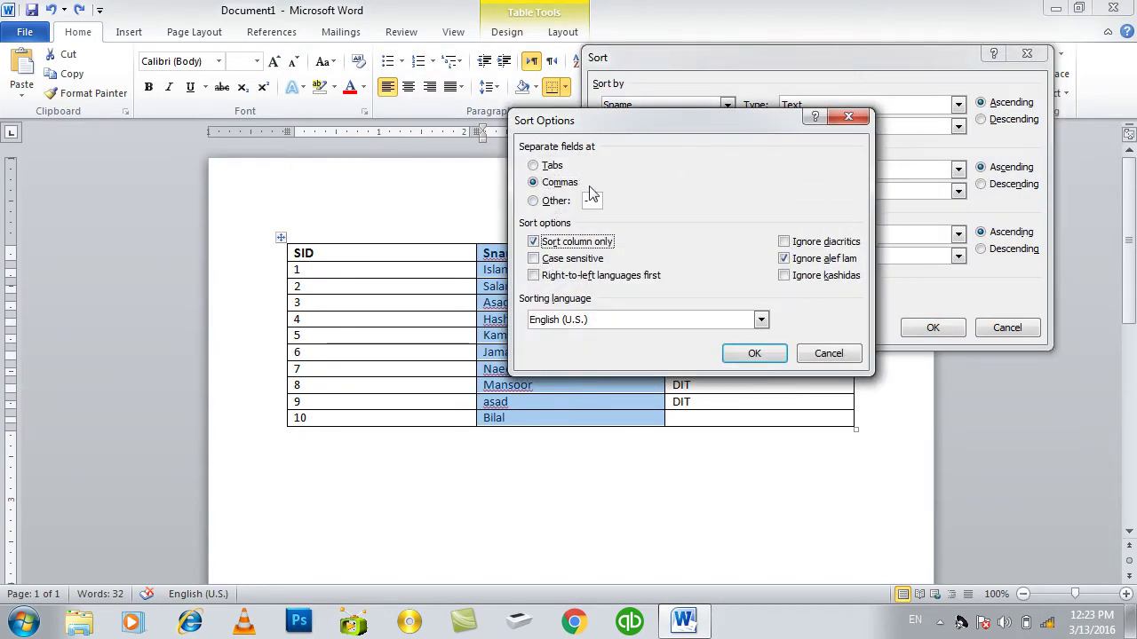
{"action": "left_click_drag", "start_coordinate": [599, 130], "coordinate": [726, 114]}
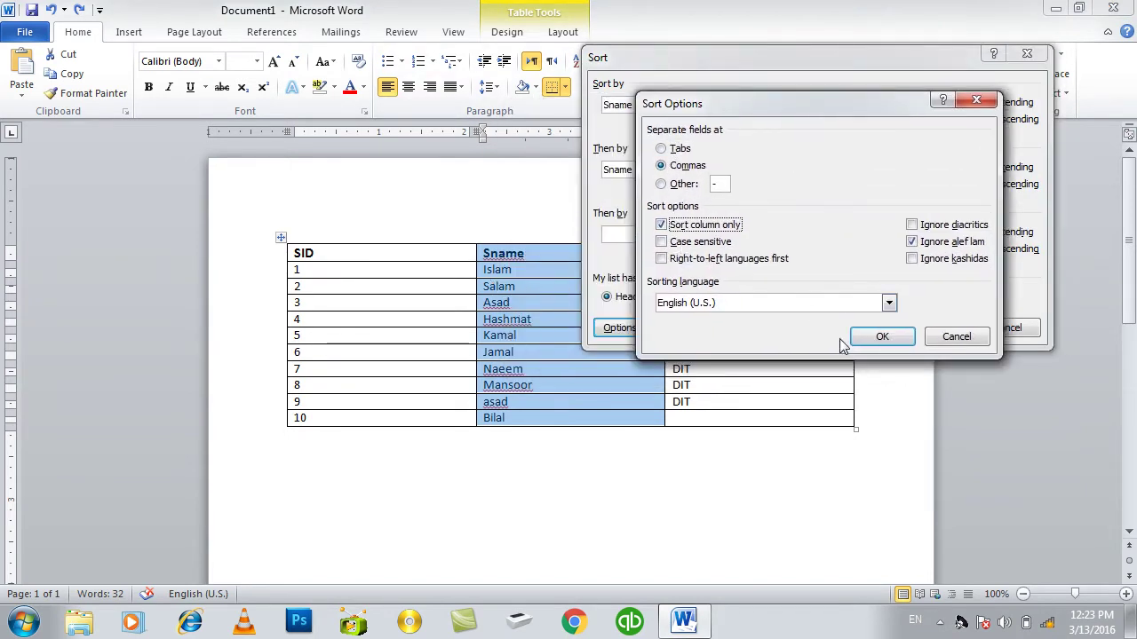
{"action": "left_click", "coordinate": [879, 338]}
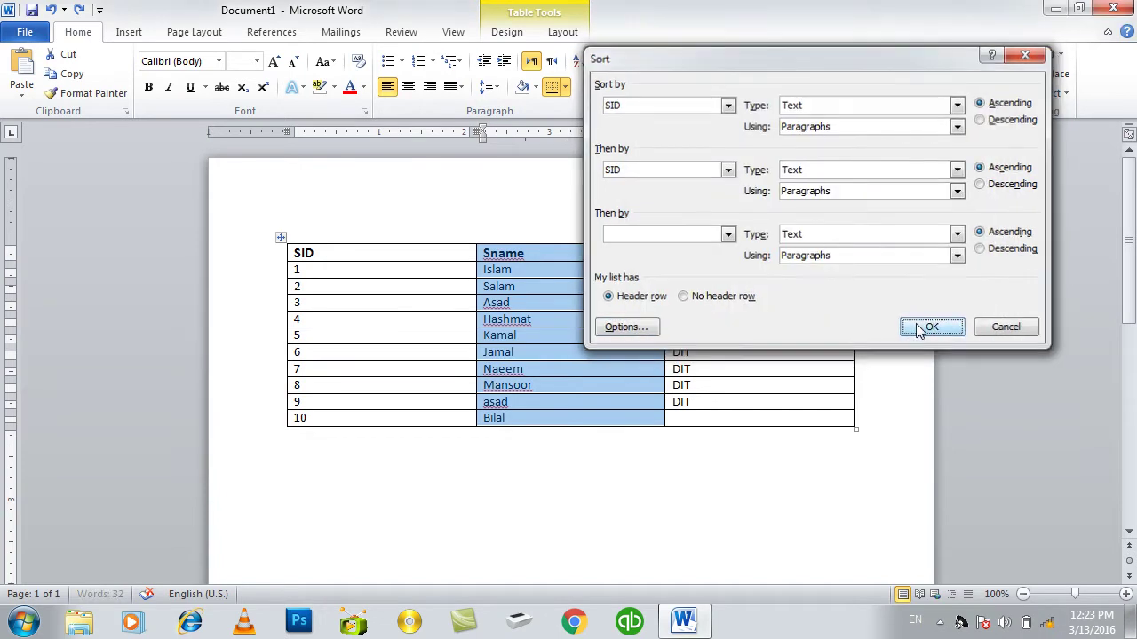
{"action": "left_click", "coordinate": [929, 328]}
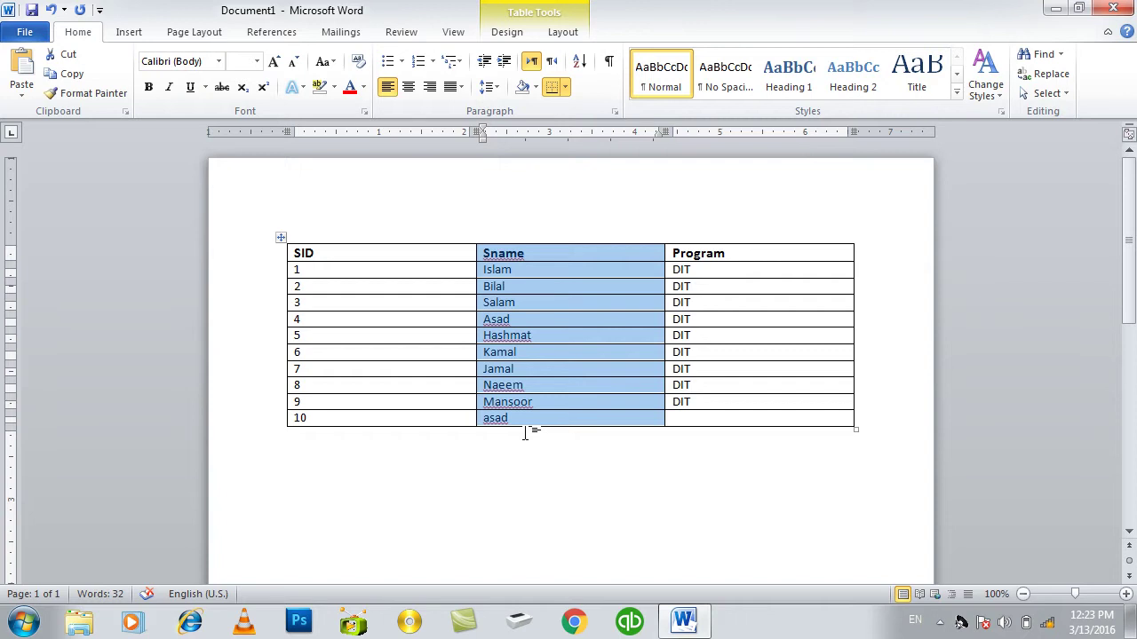
- Undo the column-only sort, redo it, then undo it again
{"action": "key", "text": "ctrl+z"}
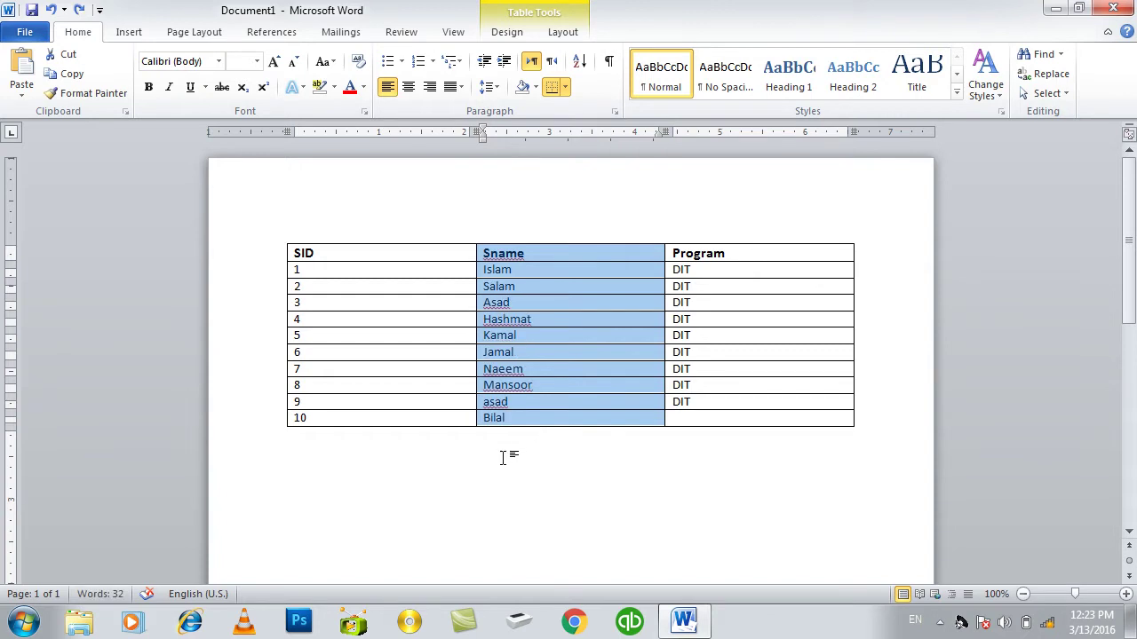
{"action": "key", "text": "ctrl+y"}
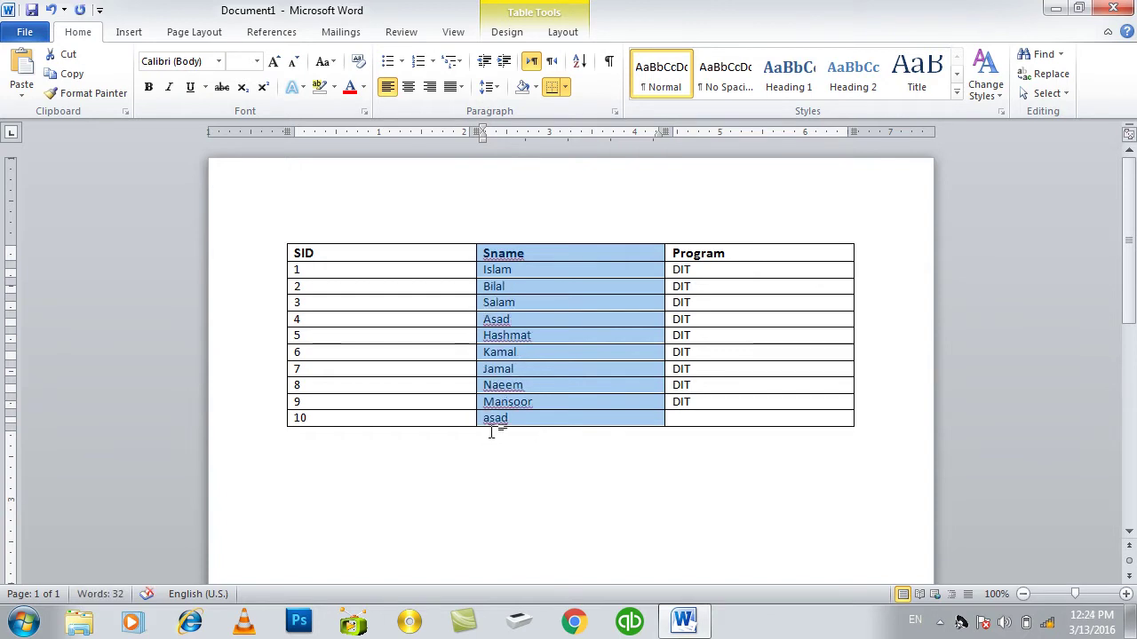
{"action": "key", "text": "ctrl+z"}
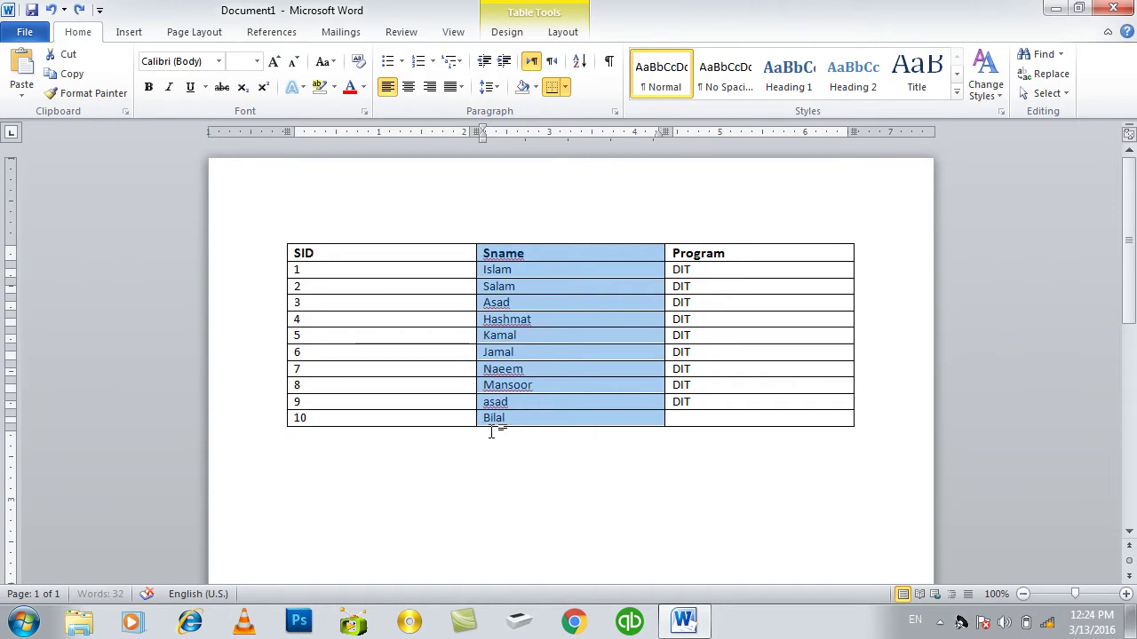
- Check the sort options once more without sorting, then close the document
{"action": "left_click", "coordinate": [582, 61]}
{"action": "left_click", "coordinate": [629, 327]}
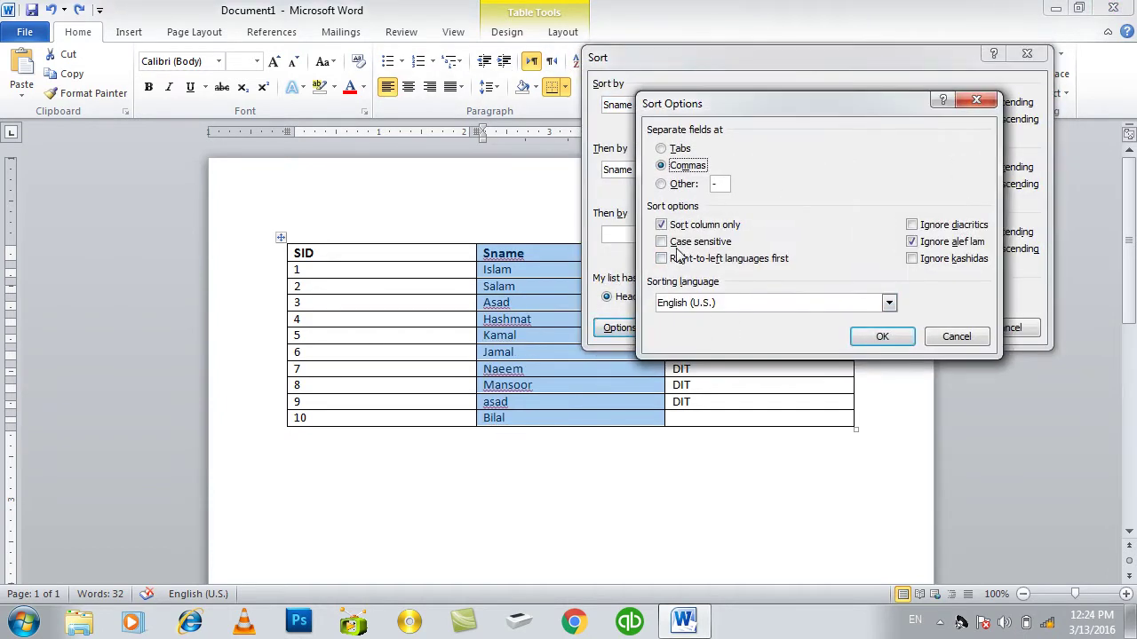
{"action": "left_click", "coordinate": [971, 337]}
{"action": "left_click", "coordinate": [982, 328]}
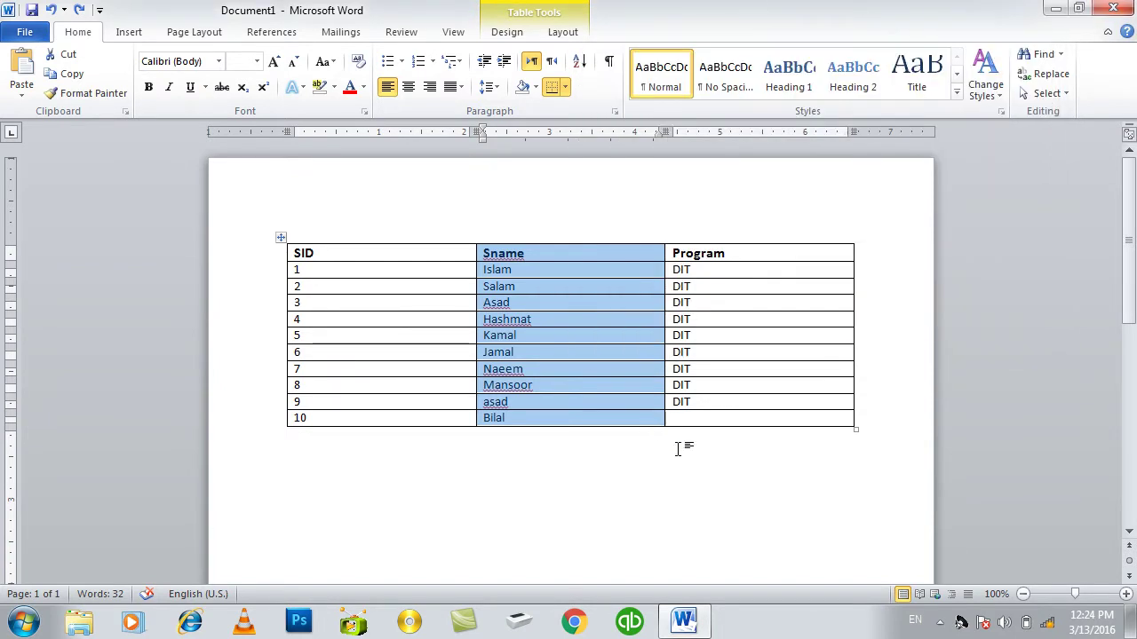
{"action": "left_click", "coordinate": [675, 444]}
{"action": "key", "text": "ctrl+w"}
- Discard changes, start a new document, and turn a plus-and-dash line into a table
{"action": "key", "text": "n"}
{"action": "key", "text": "ctrl+n"}
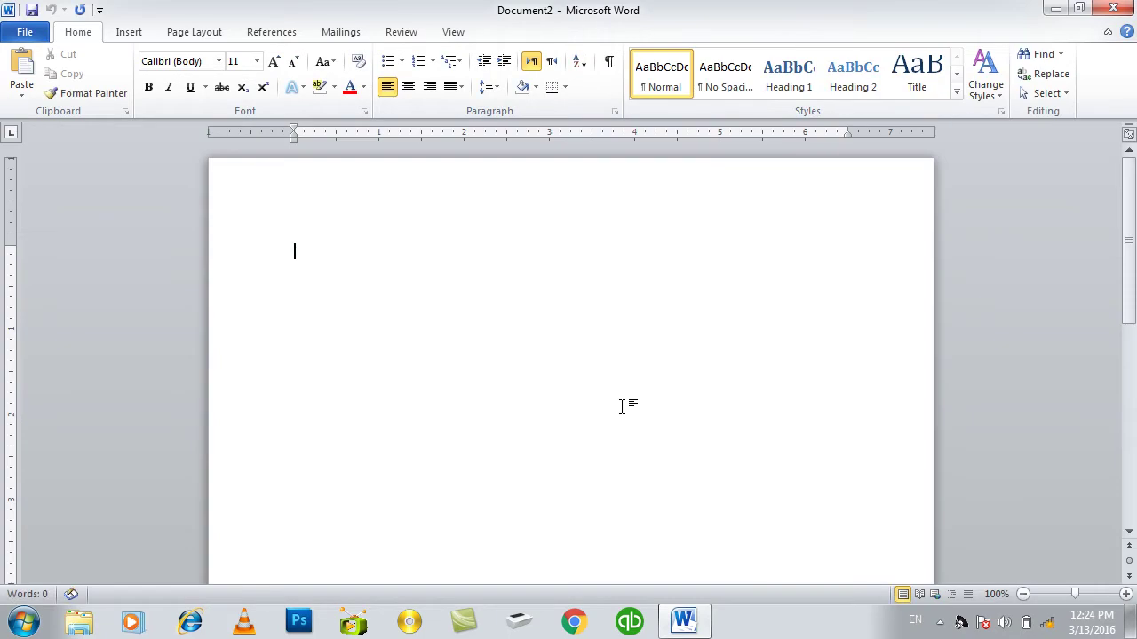
{"action": "type", "text": "+-----------------+-"}
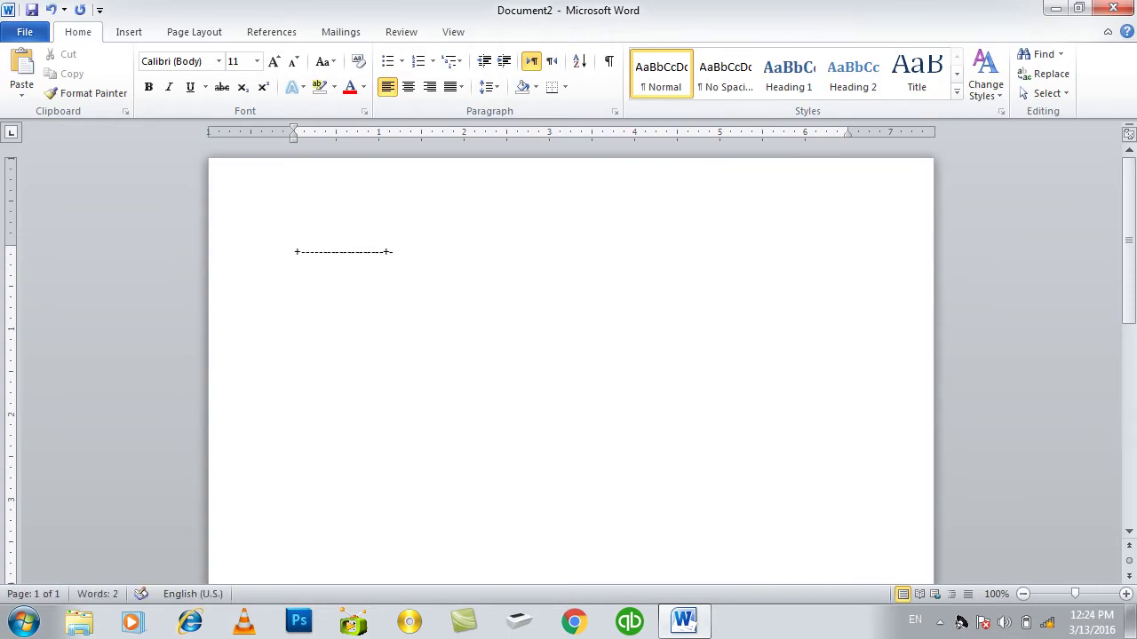
{"action": "type", "text": "+"}
{"action": "key", "text": "Return"}
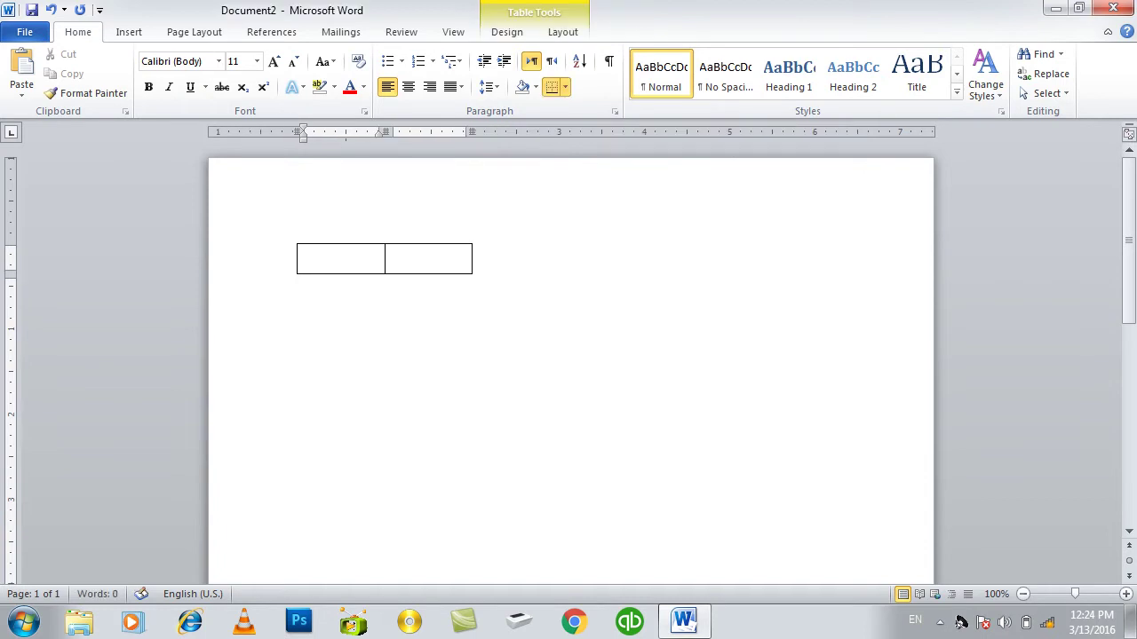
{"action": "key", "text": "Tab"}
{"action": "key", "text": "Tab"}
{"action": "key", "text": "Tab"}
{"action": "key", "text": "Tab"}
{"action": "key", "text": "Tab"}
{"action": "key", "text": "Tab"}
{"action": "key", "text": "Tab"}
{"action": "key", "text": "Tab"}
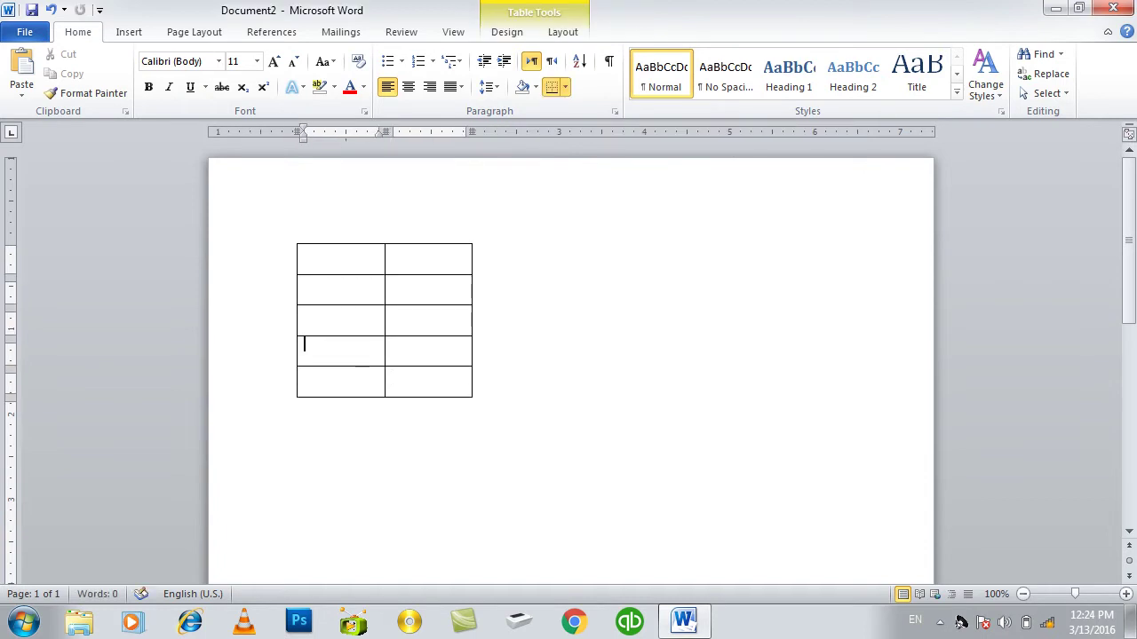
- Type the Pashto headings 'نوم' and 'دبلانز نوم' in row 1, centred and bold
{"action": "left_click", "coordinate": [393, 252]}
{"action": "key", "text": "alt+shift"}
{"action": "type", "text": "نو"}
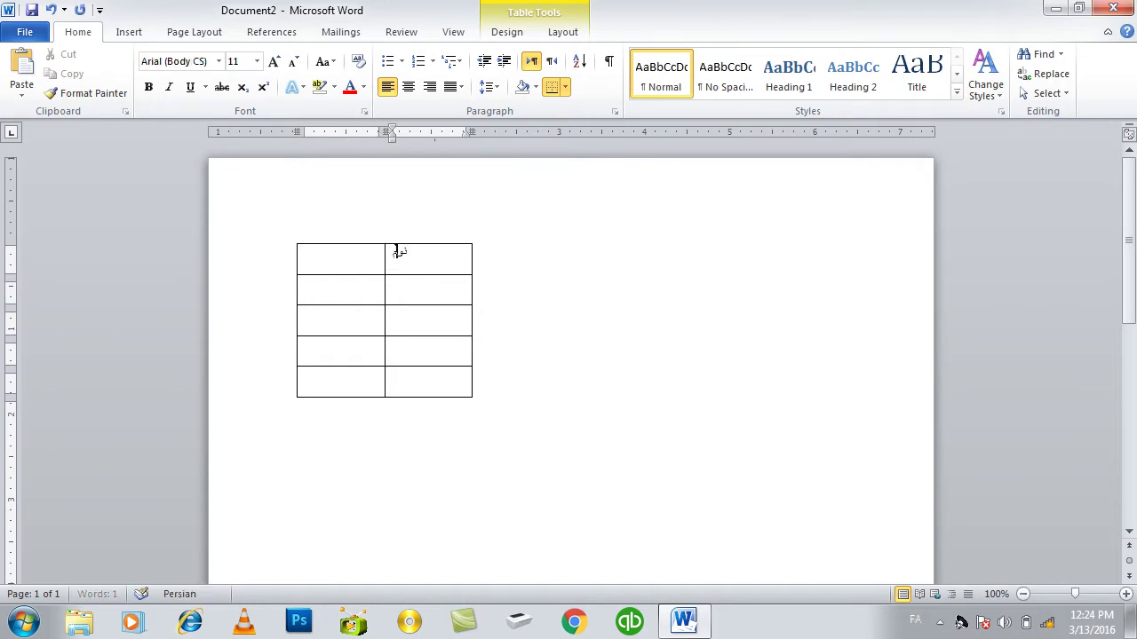
{"action": "type", "text": "م"}
{"action": "left_click", "coordinate": [302, 252]}
{"action": "key", "text": "alt+shift"}
{"action": "key", "text": "alt+shift"}
{"action": "type", "text": "دبلان"}
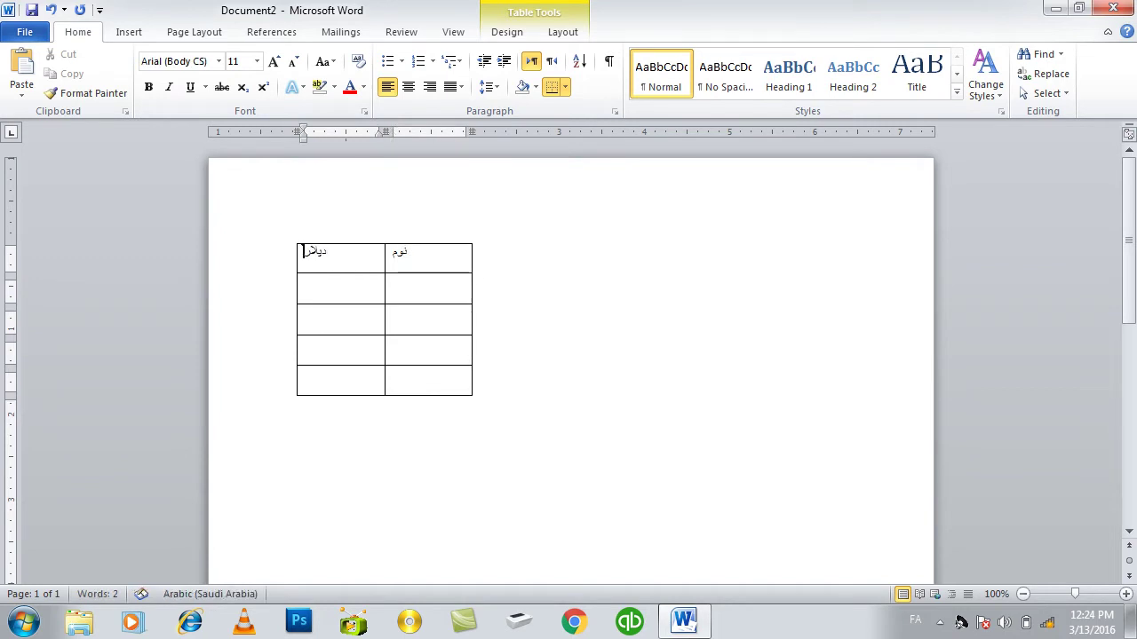
{"action": "type", "text": "ز نوم"}
{"action": "left_click_drag", "start_coordinate": [446, 254], "coordinate": [311, 254]}
{"action": "left_click", "coordinate": [410, 88]}
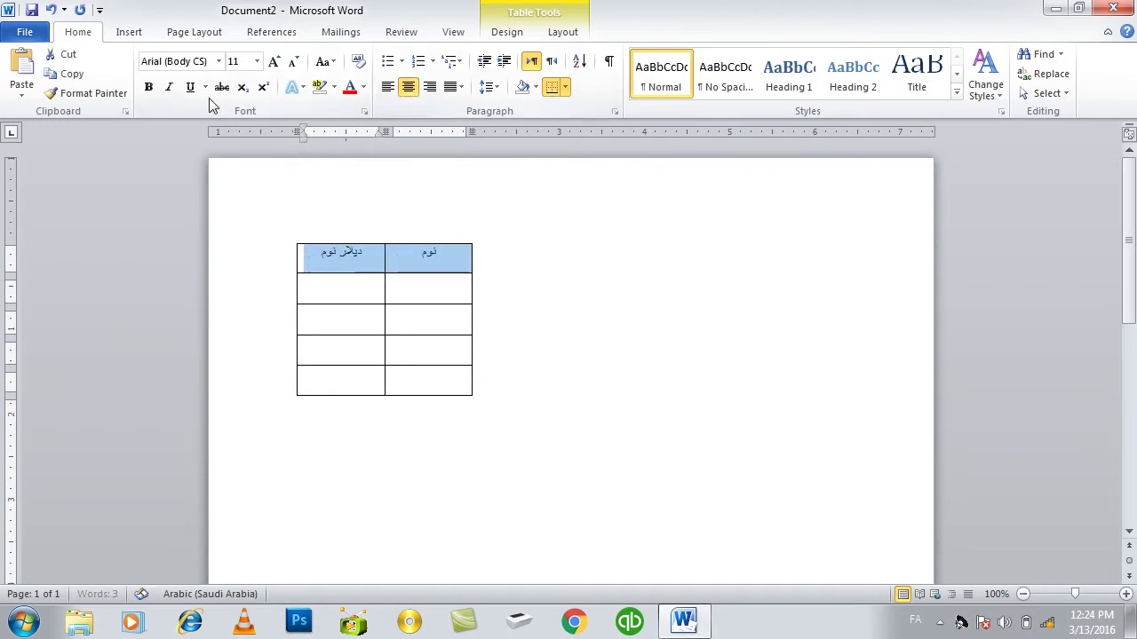
{"action": "left_click", "coordinate": [148, 87]}
- Fill the four right-column data cells with Pashto names such as سالنان and عثق الله
{"action": "left_click", "coordinate": [451, 289]}
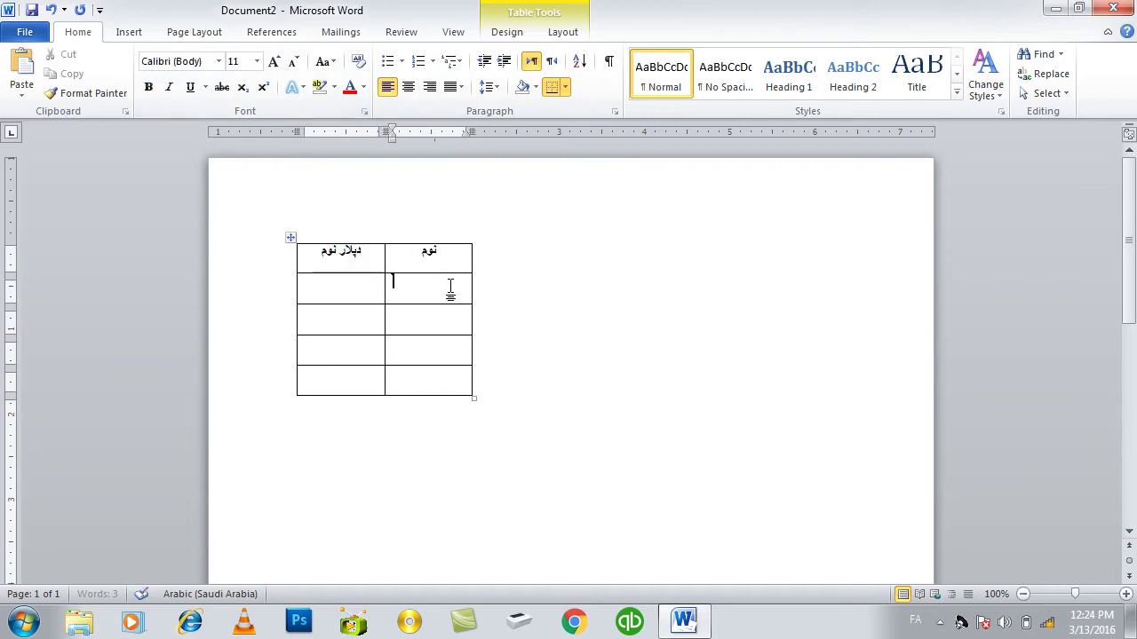
{"action": "type", "text": "محمدا"}
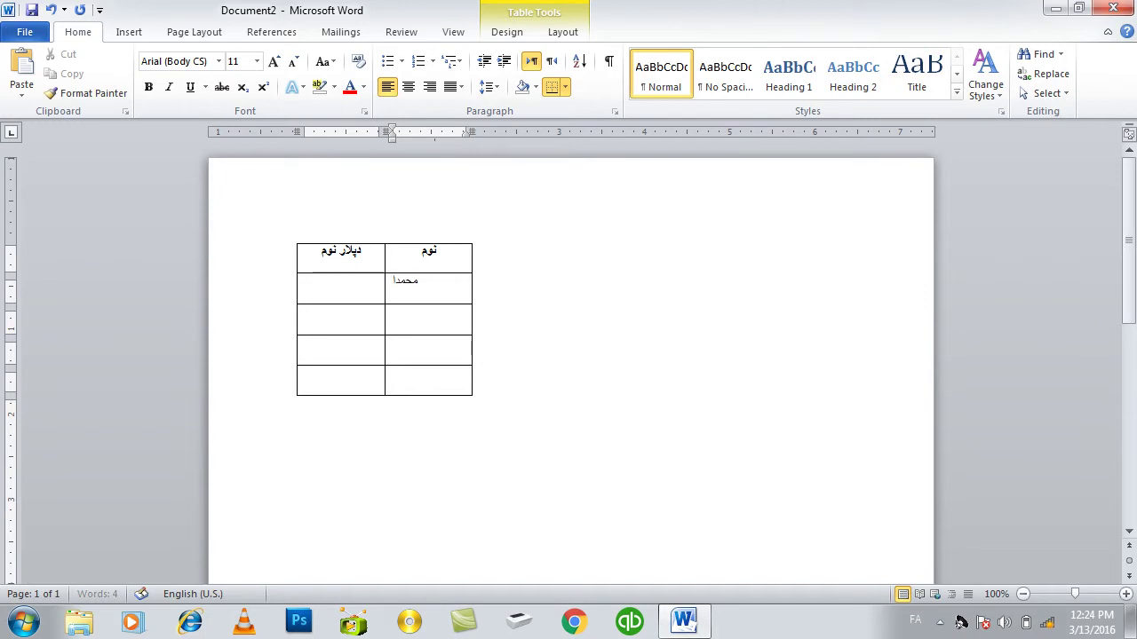
{"action": "type", "text": "م"}
{"action": "key", "text": "Down"}
{"action": "type", "text": "سالن"}
{"action": "type", "text": "ان"}
{"action": "key", "text": "Down"}
{"action": "type", "text": "عث"}
{"action": "type", "text": "ق الله"}
{"action": "key", "text": "Down"}
{"action": "type", "text": "سی"}
{"action": "key", "text": "BackSpace"}
{"action": "type", "text": "د رخمک"}
{"action": "key", "text": "BackSpace"}
{"action": "key", "text": "BackSpace"}
{"action": "key", "text": "BackSpace"}
{"action": "type", "text": "مان"}
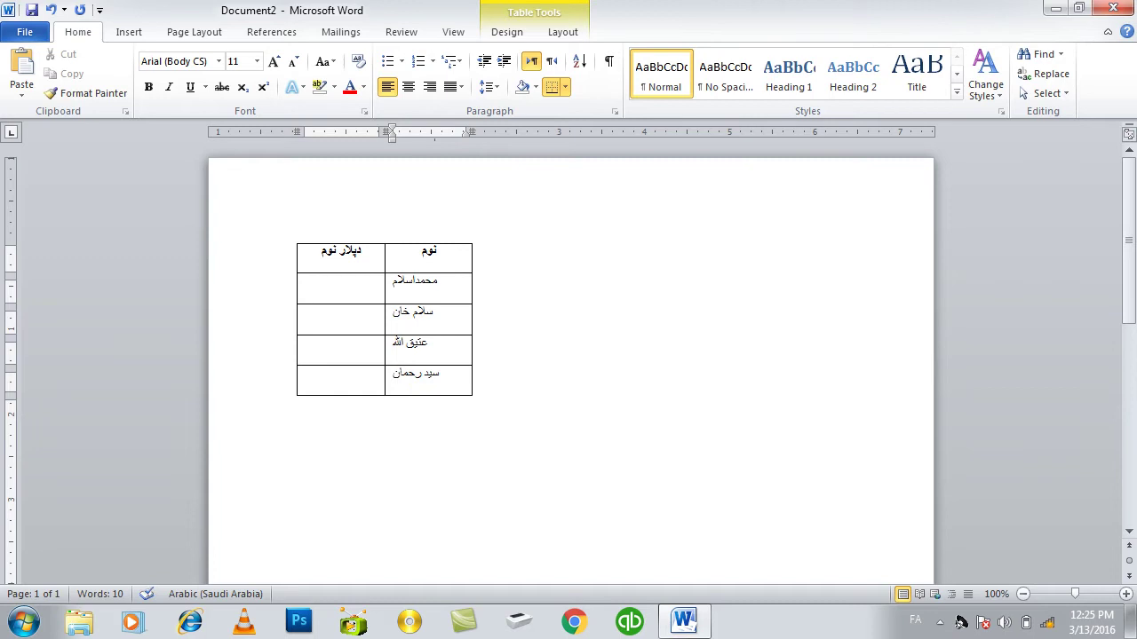
- Fill the four left-column data cells with Pashto names such as سیف الدین and عبدالرحمن
{"action": "left_click", "coordinate": [358, 288]}
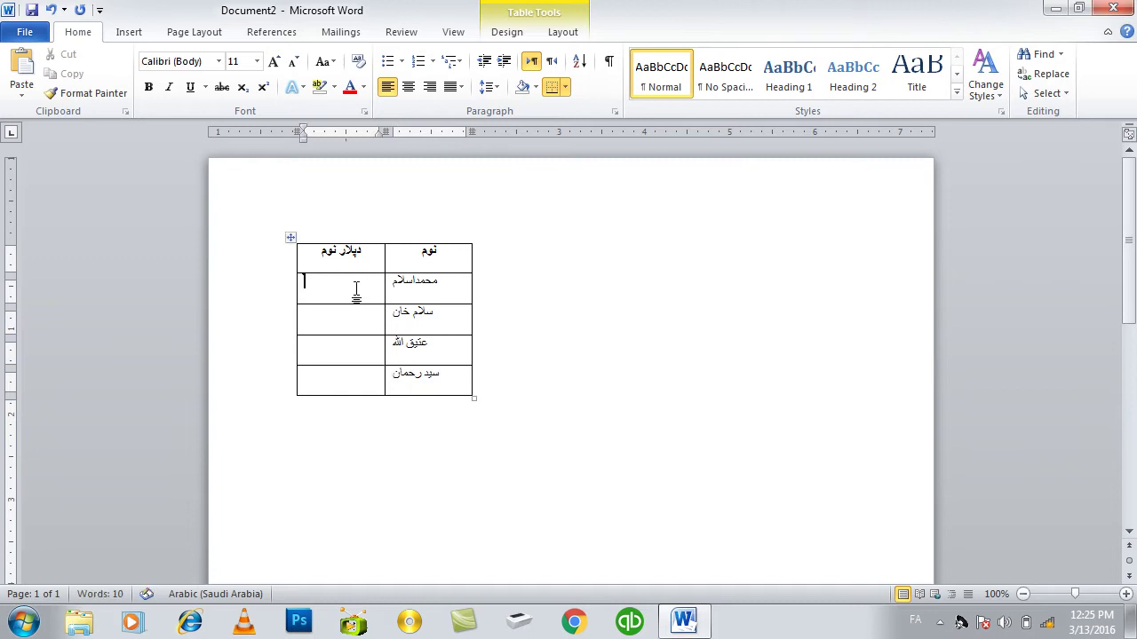
{"action": "type", "text": "سیف الدین"}
{"action": "key", "text": "Down"}
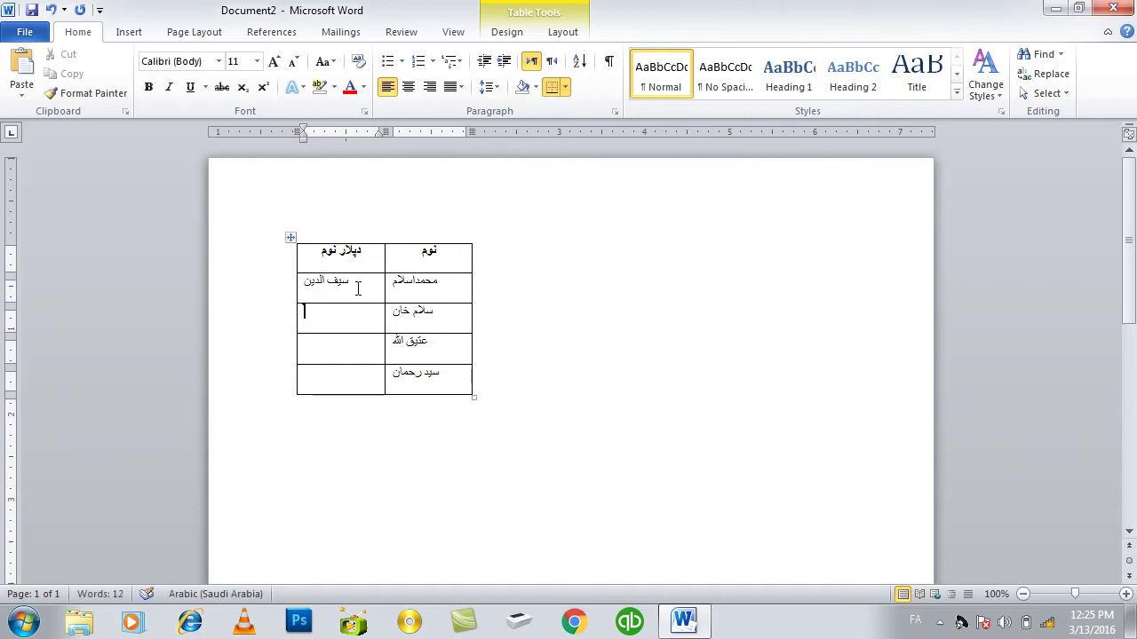
{"action": "type", "text": "سیف ل"}
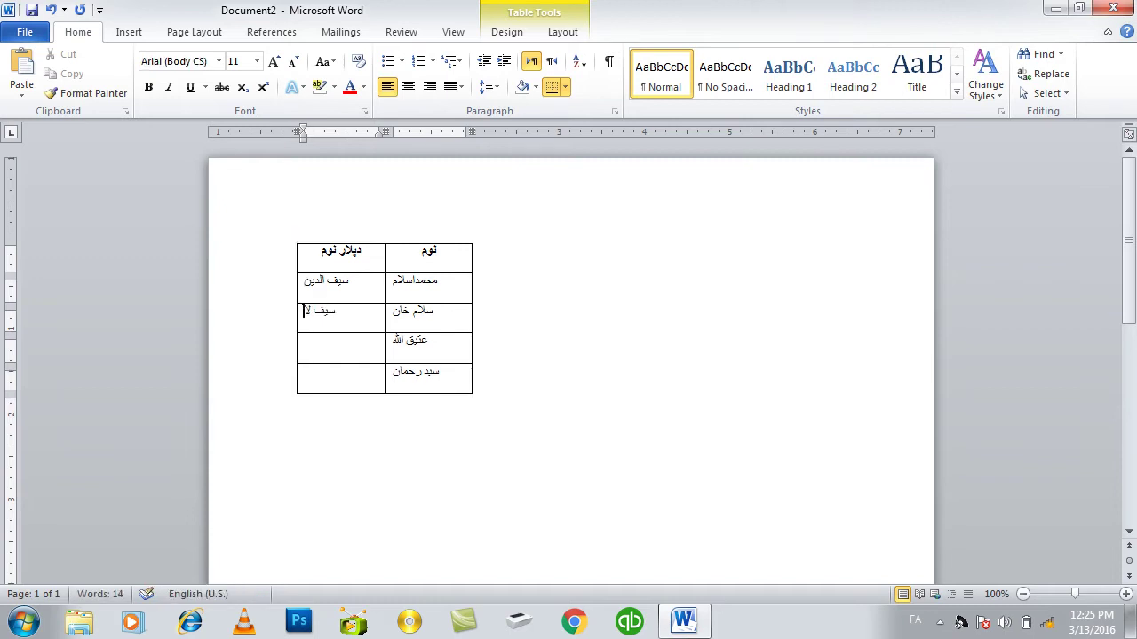
{"action": "type", "text": "لدین"}
{"action": "key", "text": "BackSpace"}
{"action": "left_click", "coordinate": [356, 288]}
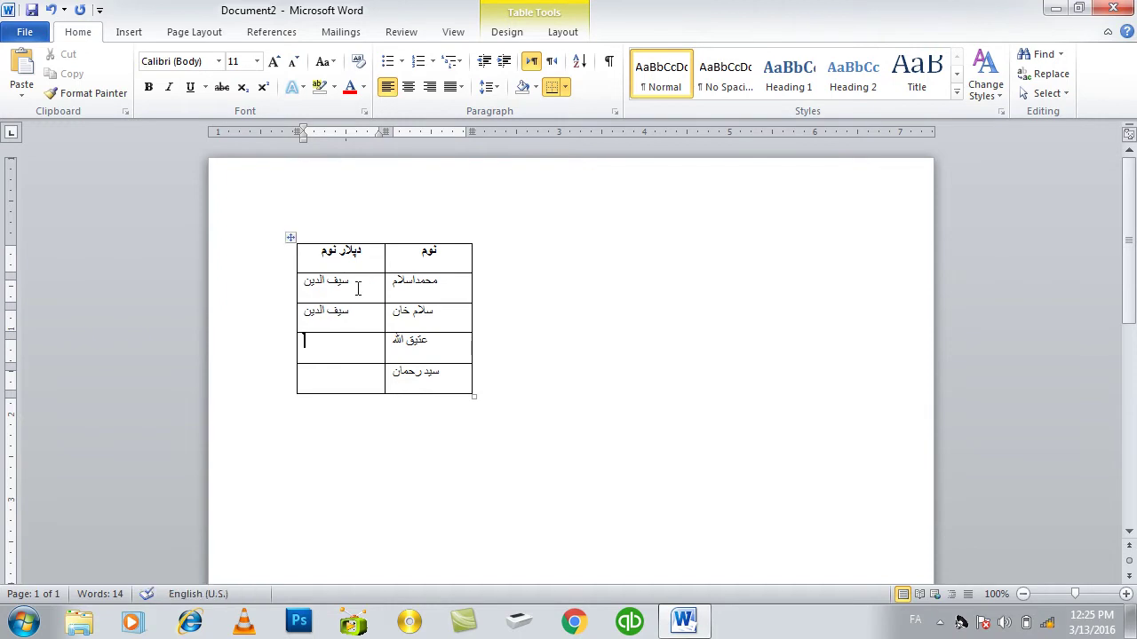
{"action": "left_click", "coordinate": [342, 347]}
{"action": "type", "text": "عبدالرحمن"}
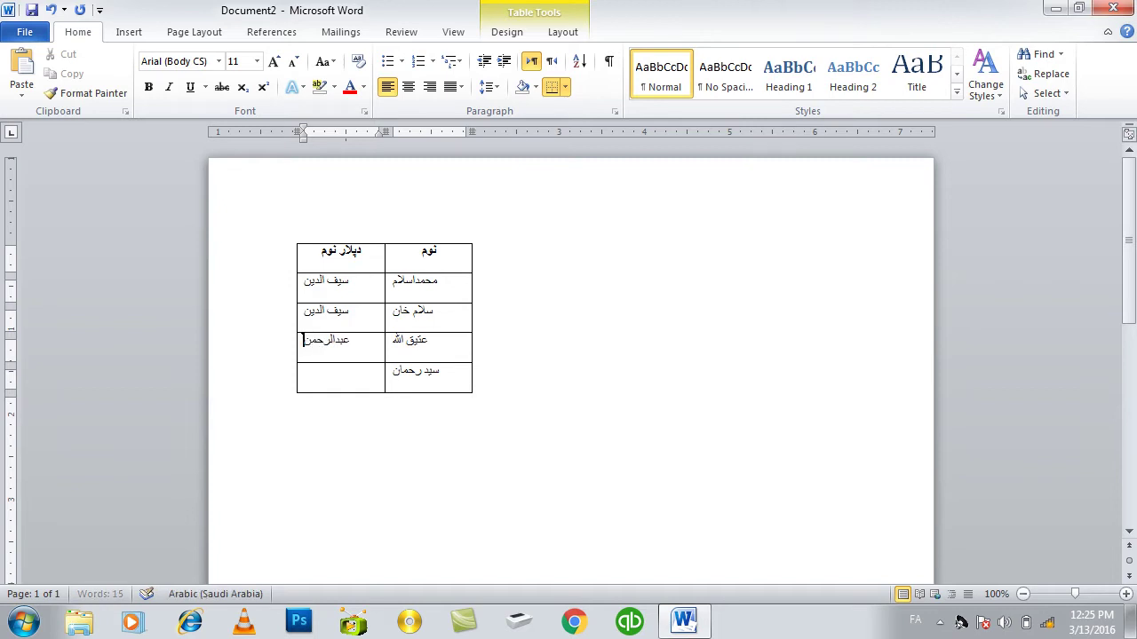
{"action": "key", "text": "Down"}
{"action": "type", "text": "مج"}
{"action": "type", "text": "ید علی"}
{"action": "key", "text": "BackSpace"}
{"action": "key", "text": "BackSpace"}
{"action": "key", "text": "BackSpace"}
{"action": "type", "text": "ن"}
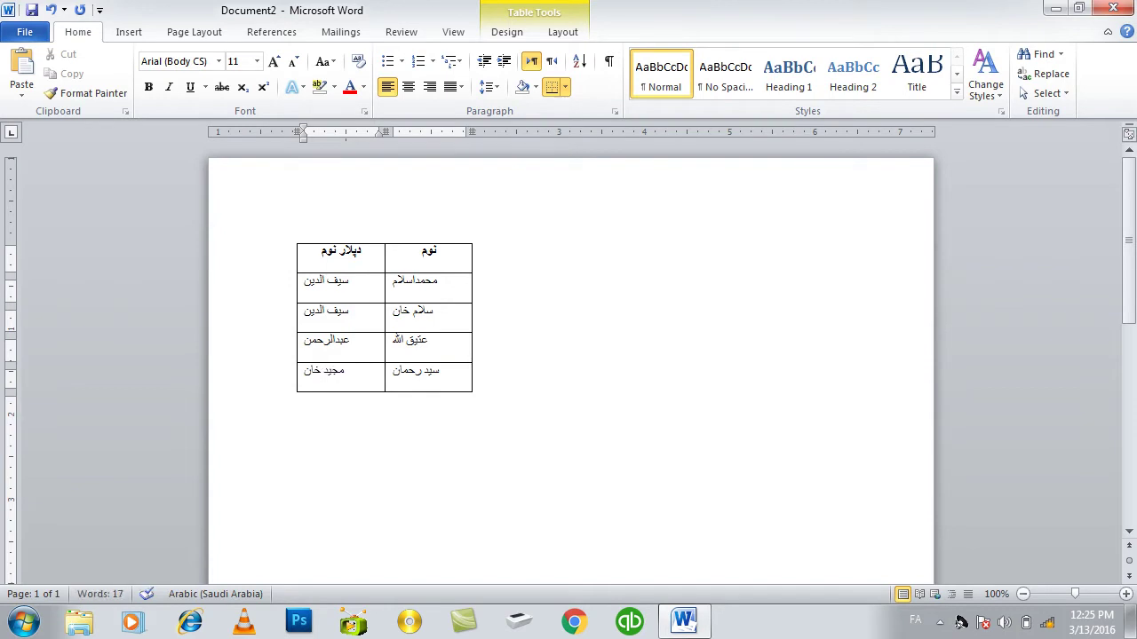
- Centre the text in every cell of the table
{"action": "left_click", "coordinate": [291, 236]}
{"action": "left_click", "coordinate": [409, 87]}
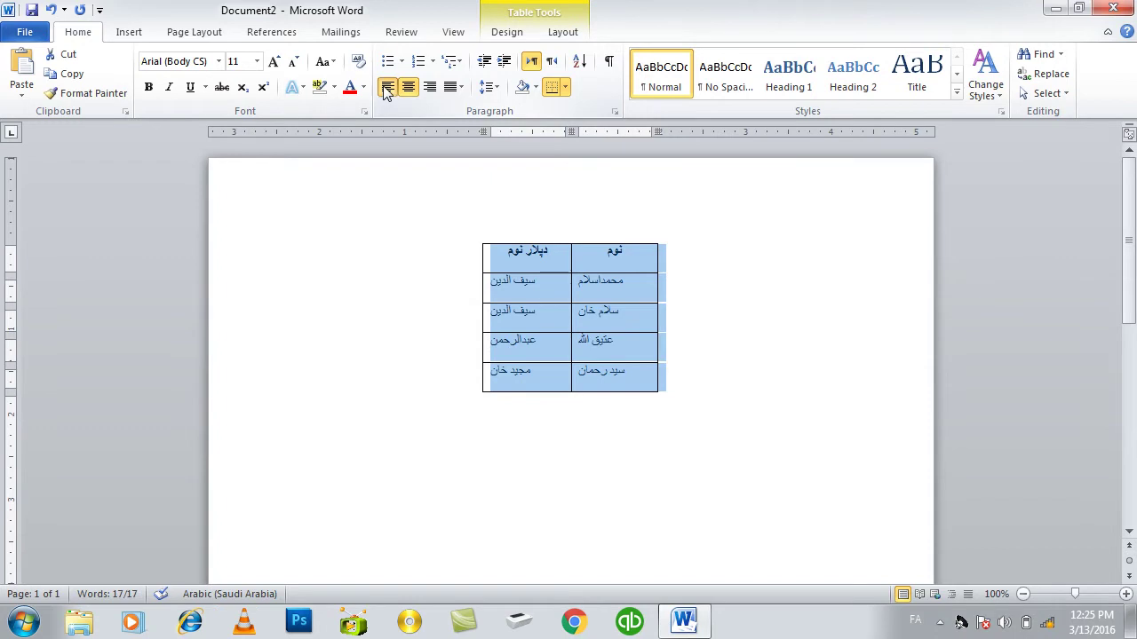
{"action": "left_click", "coordinate": [387, 86]}
{"action": "left_click", "coordinate": [411, 311]}
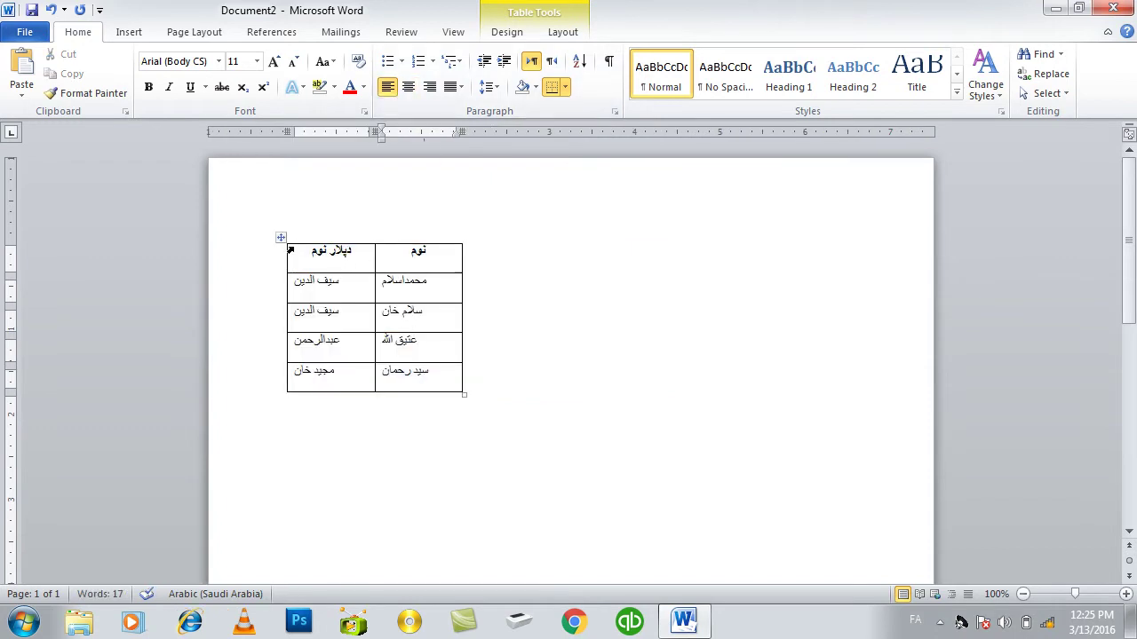
{"action": "left_click_drag", "start_coordinate": [309, 262], "coordinate": [414, 371]}
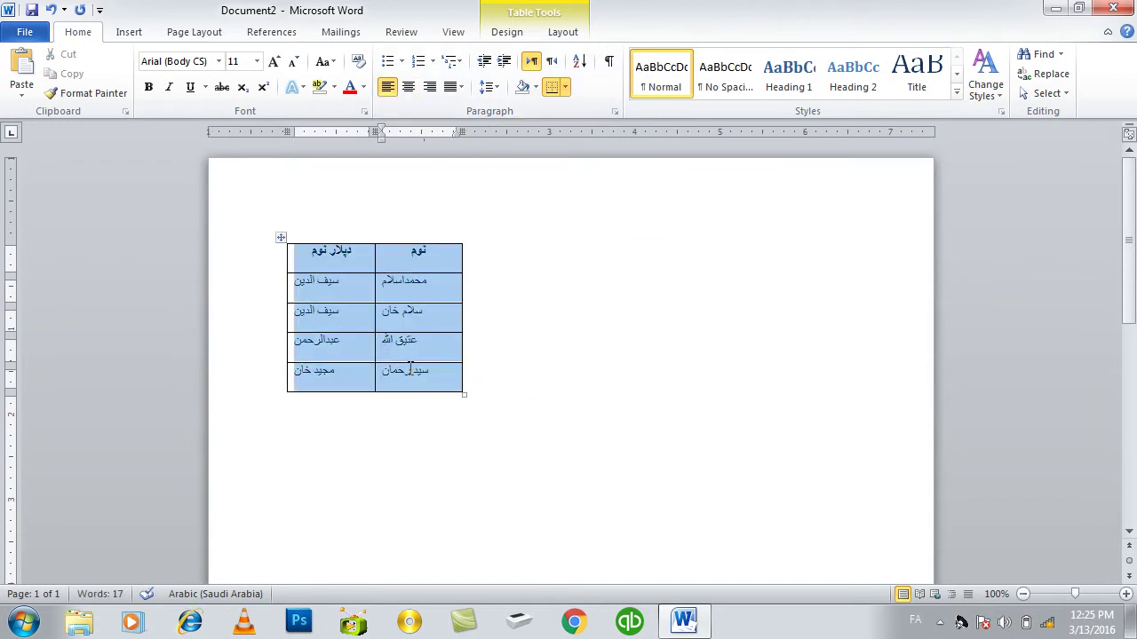
{"action": "left_click", "coordinate": [412, 88]}
{"action": "left_click", "coordinate": [494, 267]}
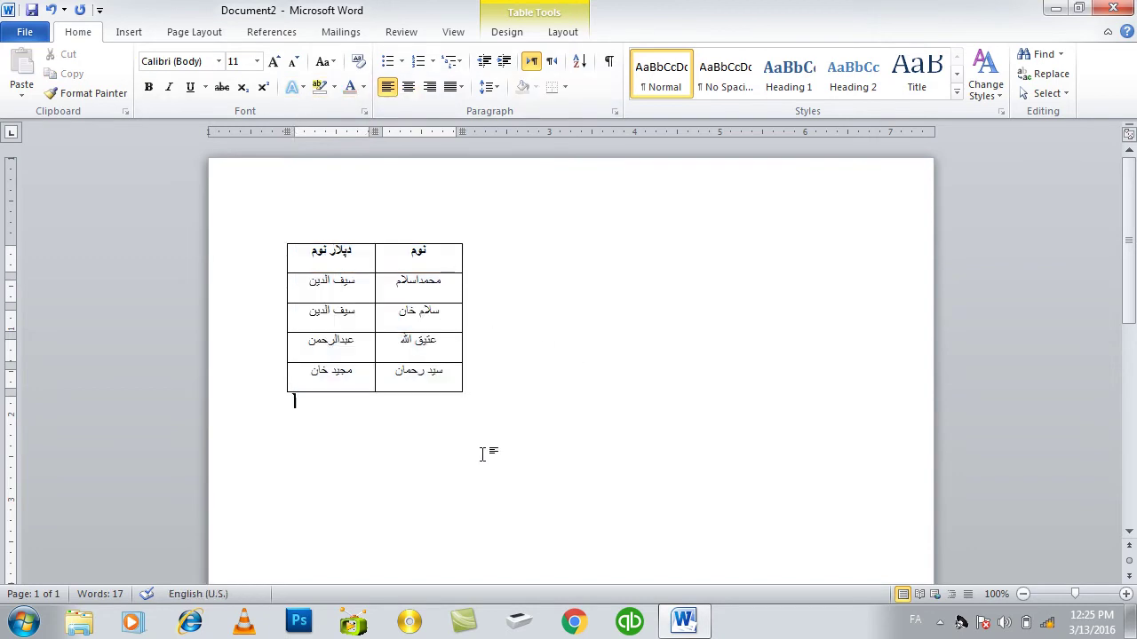
- Paste a copy of the table below and clear its header row
{"action": "left_click", "coordinate": [282, 236]}
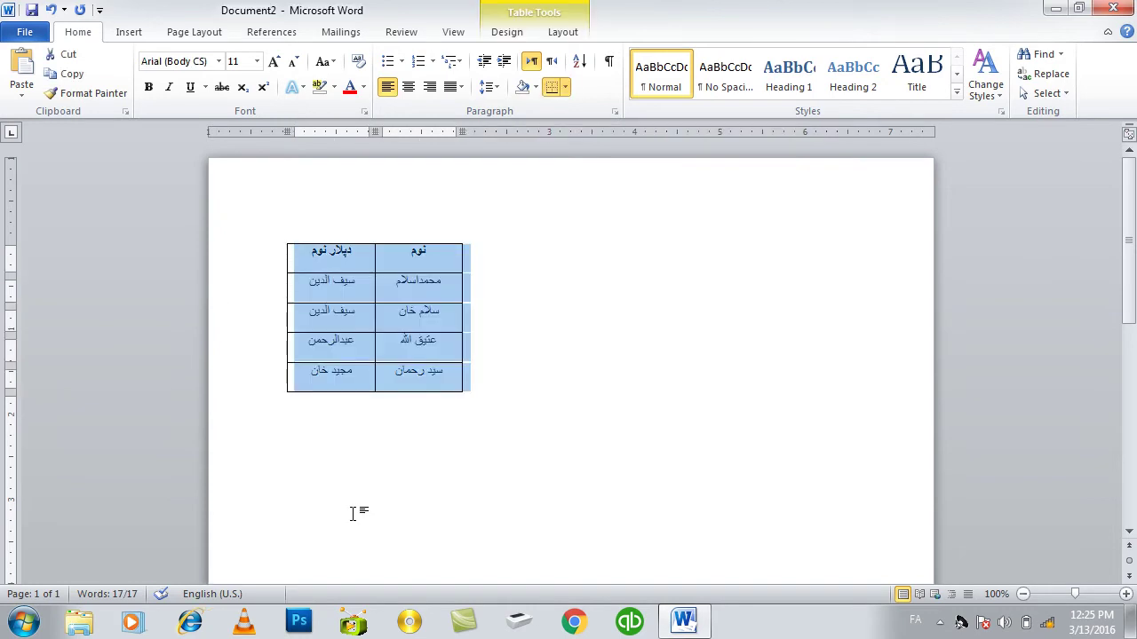
{"action": "left_click", "coordinate": [342, 448]}
{"action": "key", "text": "ctrl+v"}
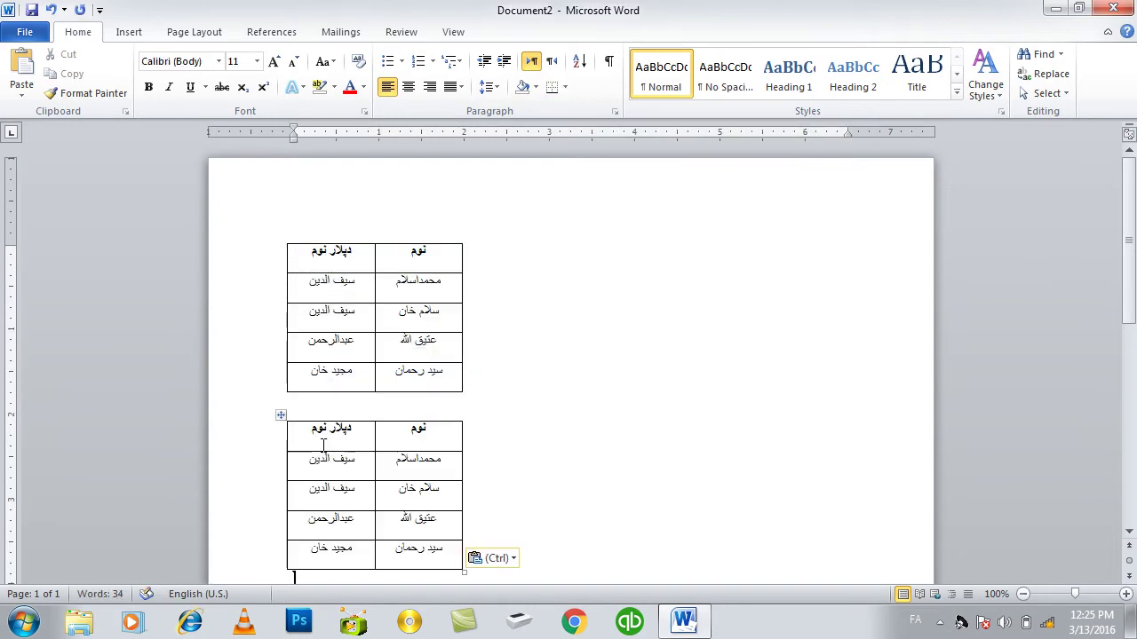
{"action": "left_click", "coordinate": [323, 445]}
{"action": "left_click_drag", "start_coordinate": [424, 429], "coordinate": [189, 420]}
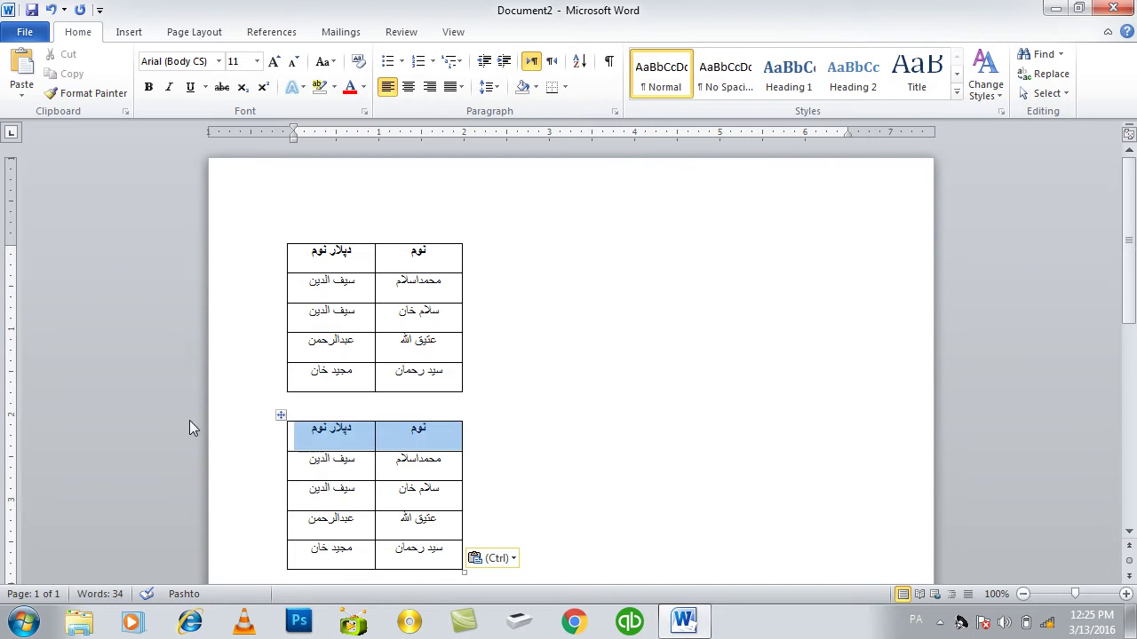
{"action": "key", "text": "Delete"}
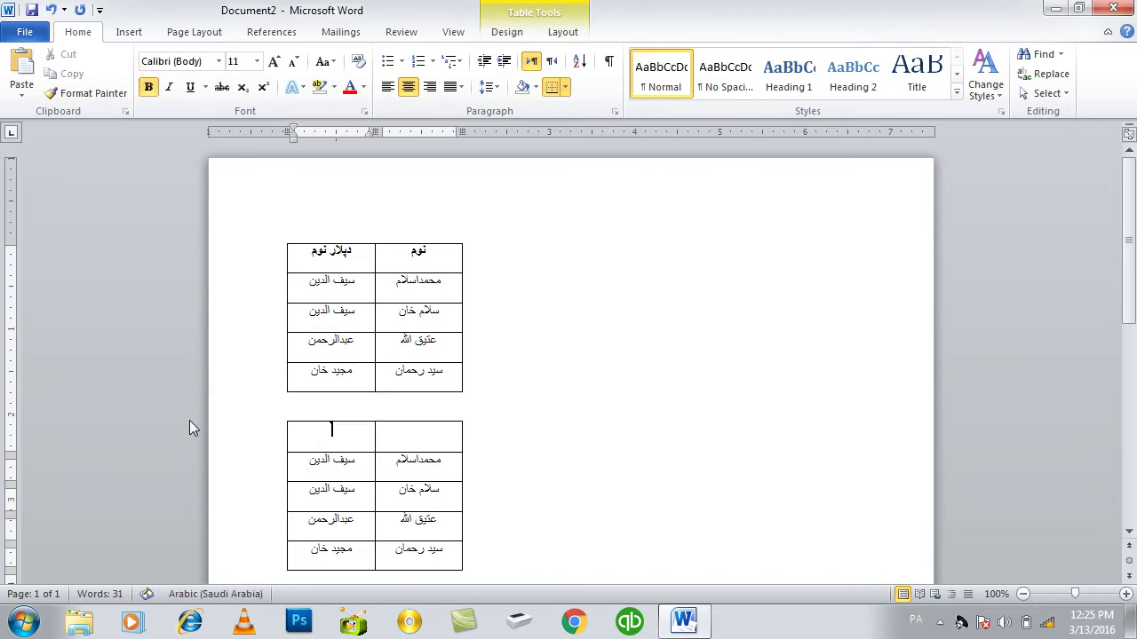
- Head the copied table 'Name' and 'Program' and empty its four data rows
{"action": "left_click", "coordinate": [428, 442]}
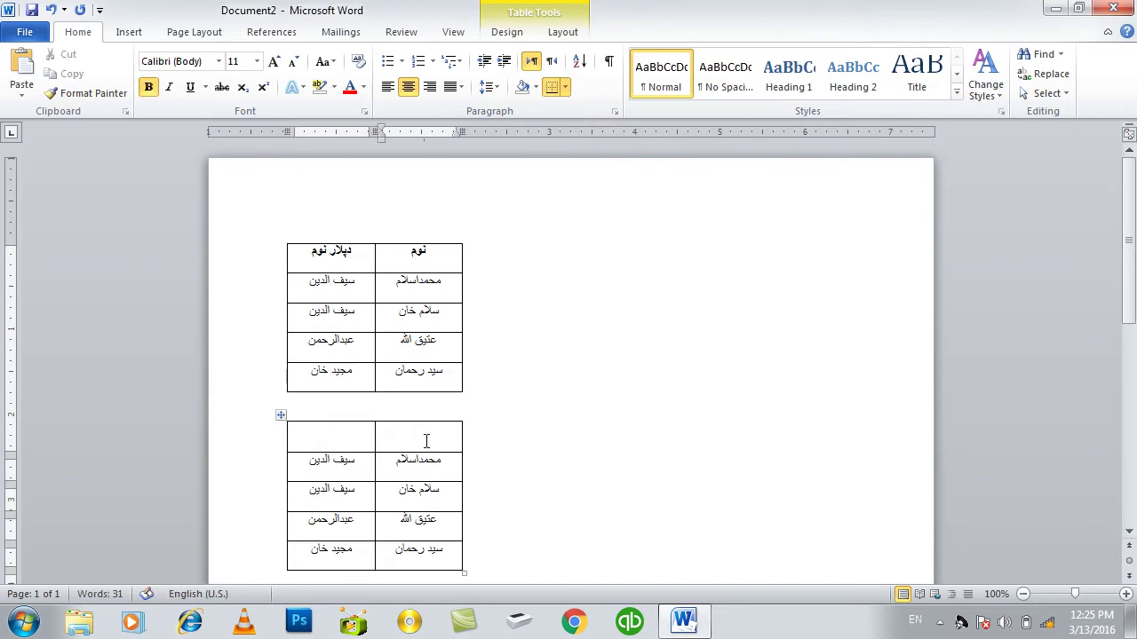
{"action": "type", "text": "Name"}
{"action": "key", "text": "BackSpace"}
{"action": "key", "text": "BackSpace"}
{"action": "key", "text": "BackSpace"}
{"action": "key", "text": "BackSpace"}
{"action": "key", "text": "Tab"}
{"action": "type", "text": "Nmae"}
{"action": "key", "text": "shift+Left"}
{"action": "key", "text": "shift+Left"}
{"action": "key", "text": "shift+Left"}
{"action": "key", "text": "shift+Left"}
{"action": "type", "text": "Name"}
{"action": "key", "text": "Tab"}
{"action": "type", "text": "Prto"}
{"action": "key", "text": "BackSpace"}
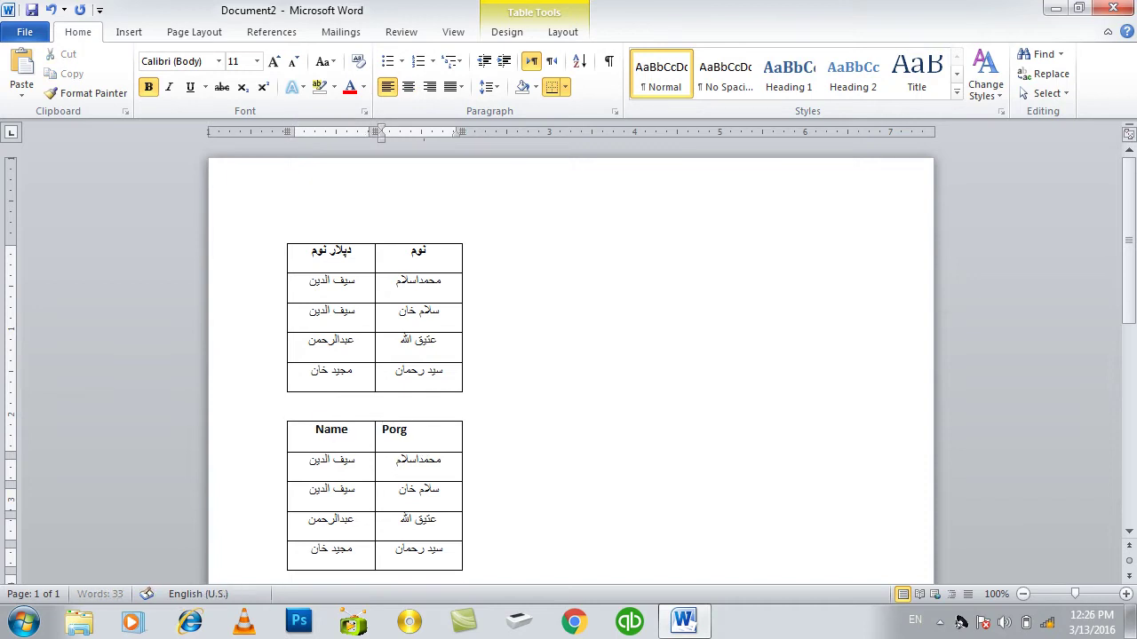
{"action": "type", "text": "rogram"}
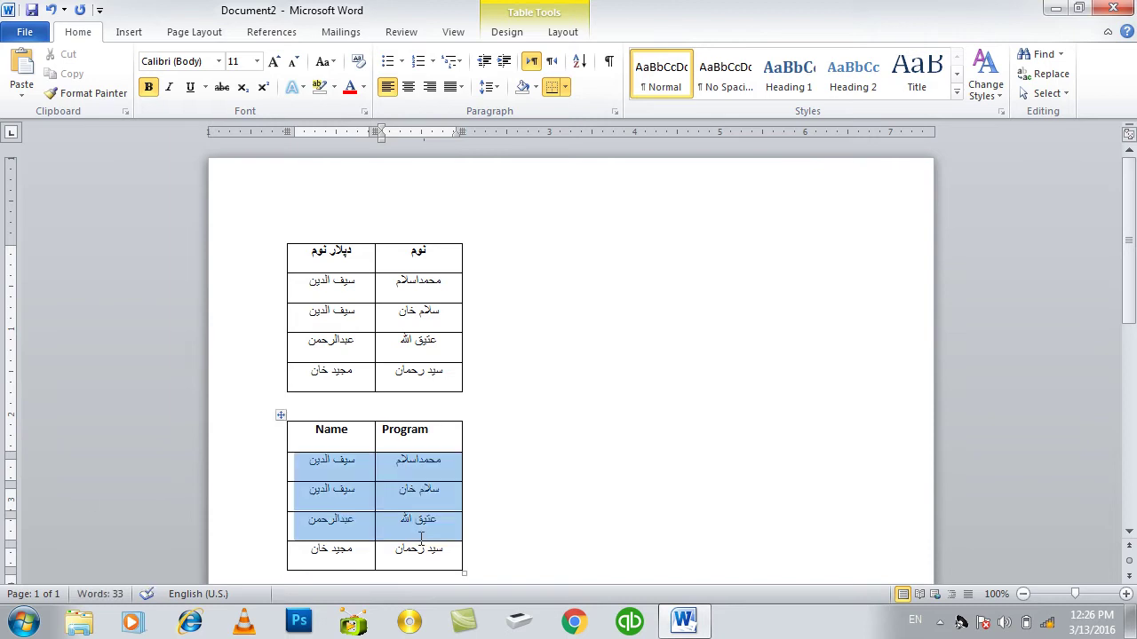
{"action": "left_click_drag", "start_coordinate": [310, 462], "coordinate": [338, 555]}
{"action": "key", "text": "Delete"}
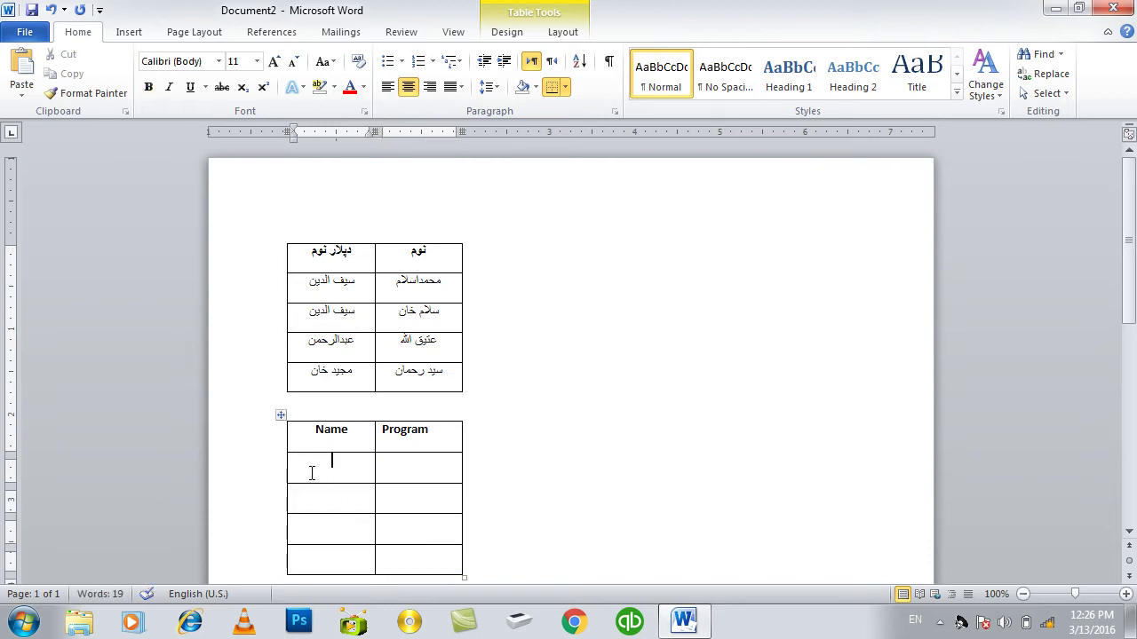
- Fill the first two data rows with Islam and islam, each with DIT as Program
{"action": "type", "text": "Islam"}
{"action": "key", "text": "Tab"}
{"action": "type", "text": "DIT"}
{"action": "key", "text": "Tab"}
{"action": "type", "text": "is"}
{"action": "key", "text": "Tab"}
{"action": "type", "text": "DIT"}
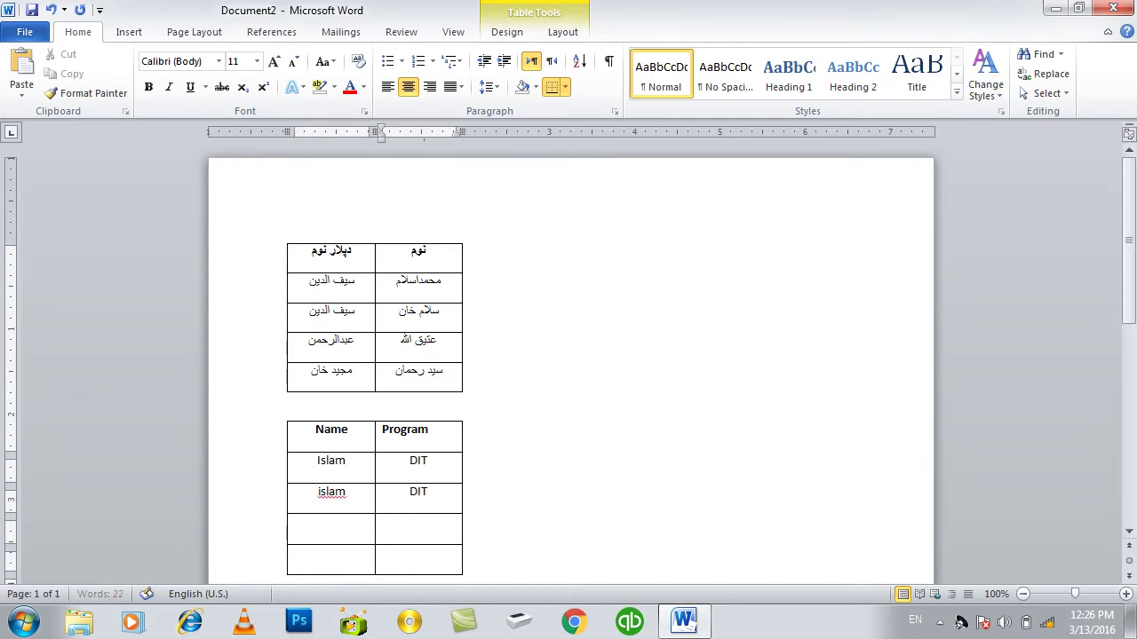
{"action": "key", "text": "Tab"}
- Enter the fourth-row name with DIT, and type Salam in the last row's Name cell
{"action": "type", "text": "Sla"}
{"action": "type", "text": "am"}
{"action": "key", "text": "Tab"}
{"action": "type", "text": "DIT"}
{"action": "key", "text": "Tab"}
{"action": "type", "text": "Salam"}
- Lowercase the fourth-row name's initial so it reads salam, then go to the empty last Program cell
{"action": "key", "text": "Up"}
{"action": "key", "text": "Left"}
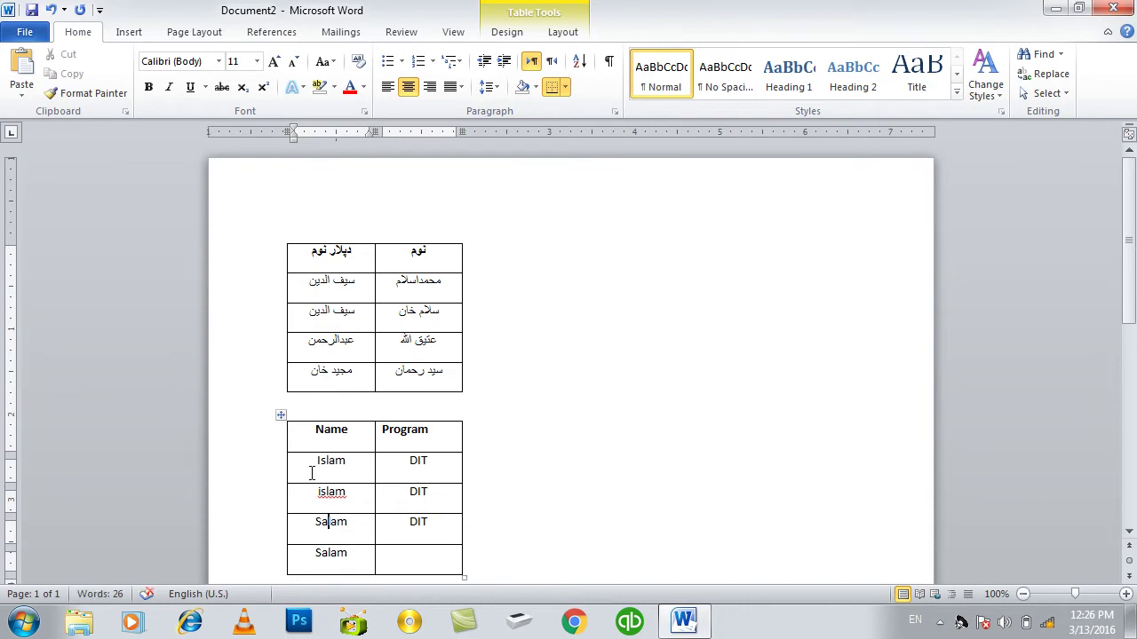
{"action": "key", "text": "shift+Left"}
{"action": "type", "text": "s"}
{"action": "left_click", "coordinate": [280, 415]}
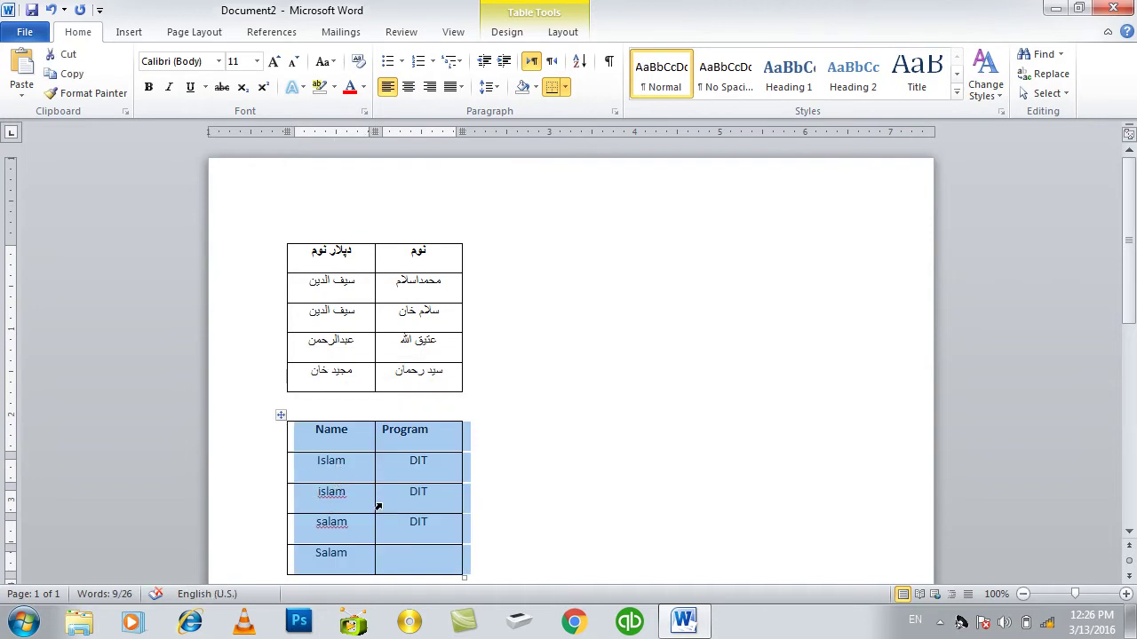
{"action": "left_click", "coordinate": [427, 552]}
- Add DIT to the last row and sort the table by Name with Case sensitive checked
{"action": "type", "text": "DIT"}
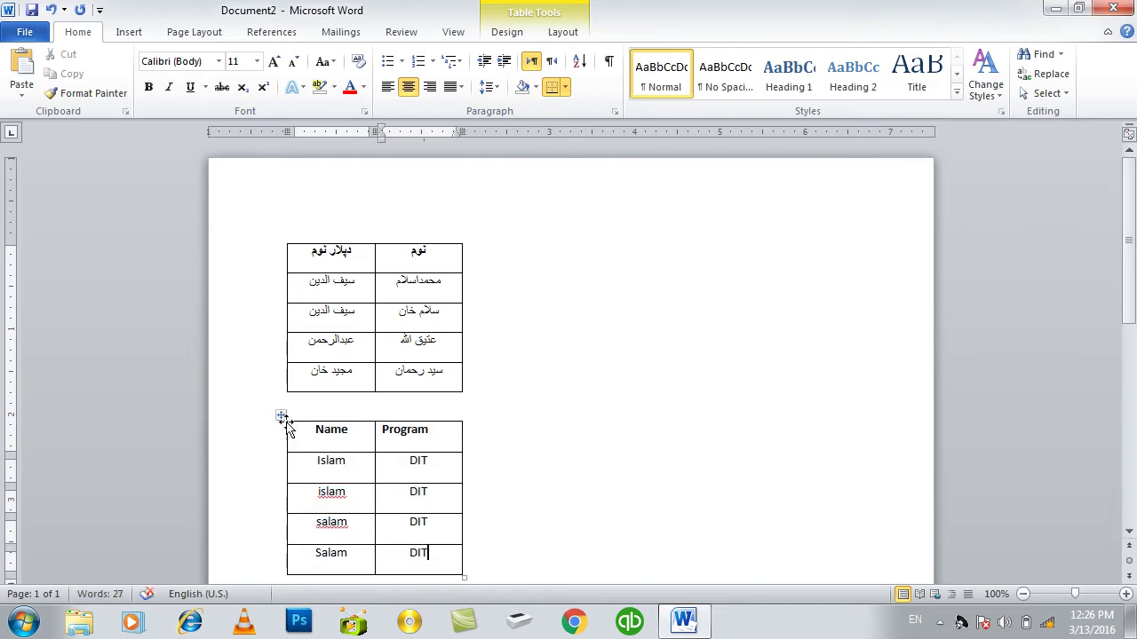
{"action": "left_click", "coordinate": [281, 416]}
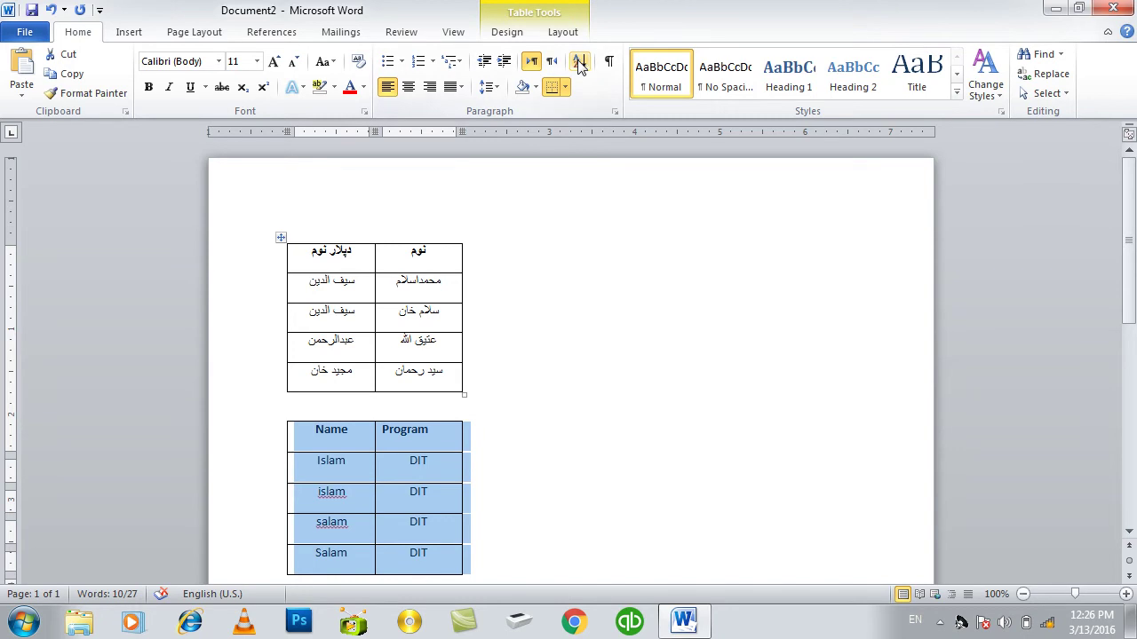
{"action": "left_click", "coordinate": [578, 65]}
{"action": "left_click", "coordinate": [636, 330]}
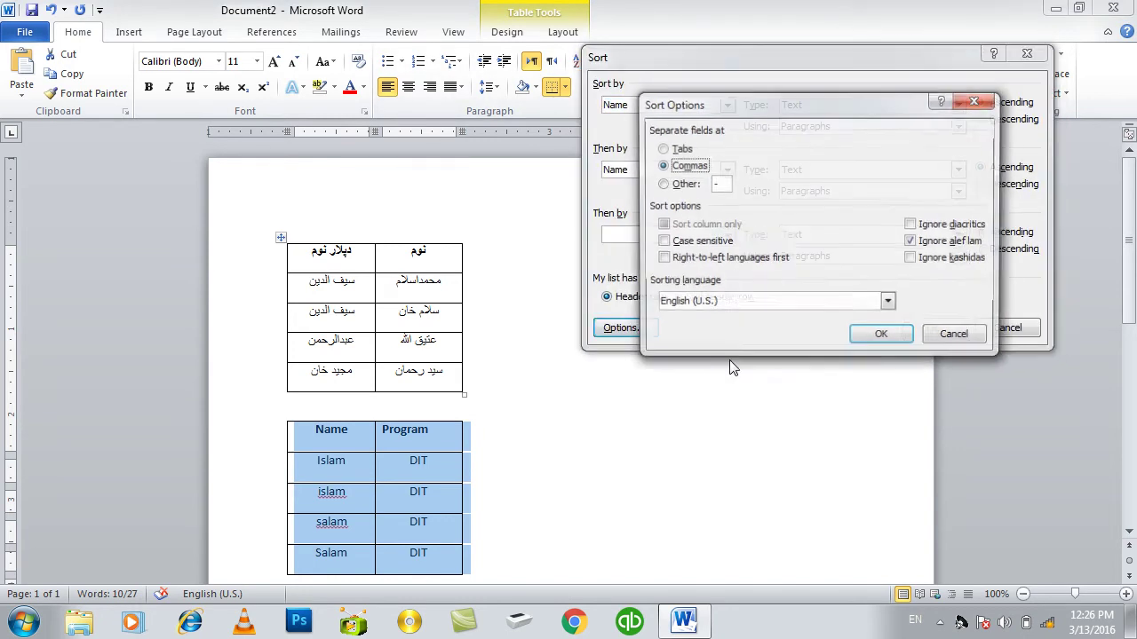
{"action": "left_click", "coordinate": [677, 247]}
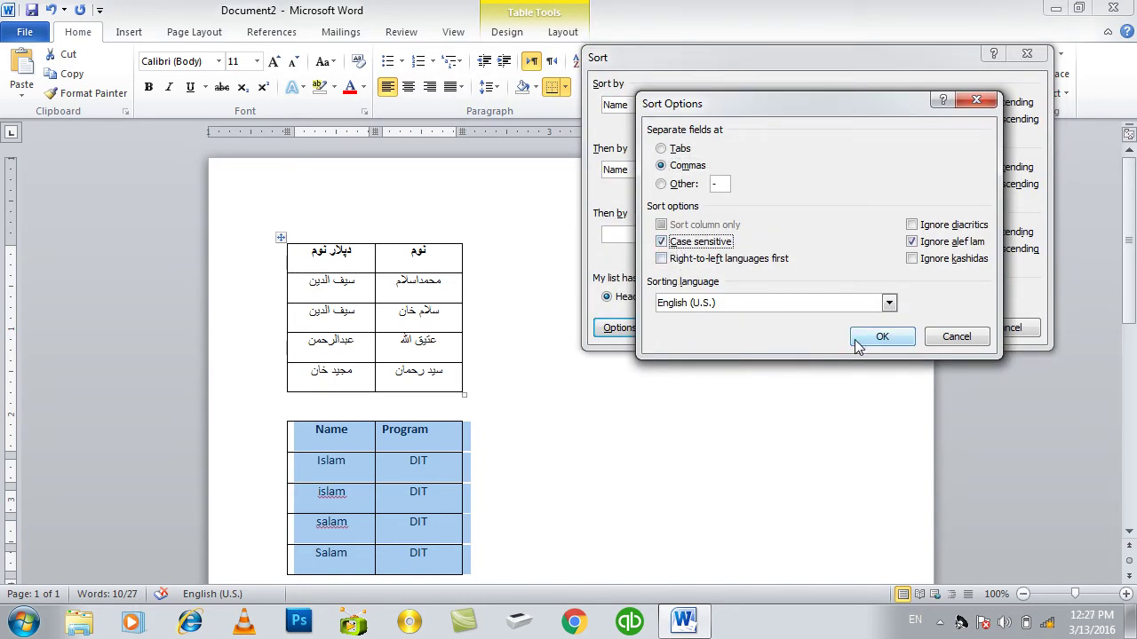
{"action": "left_click", "coordinate": [857, 342]}
{"action": "left_click", "coordinate": [933, 328]}
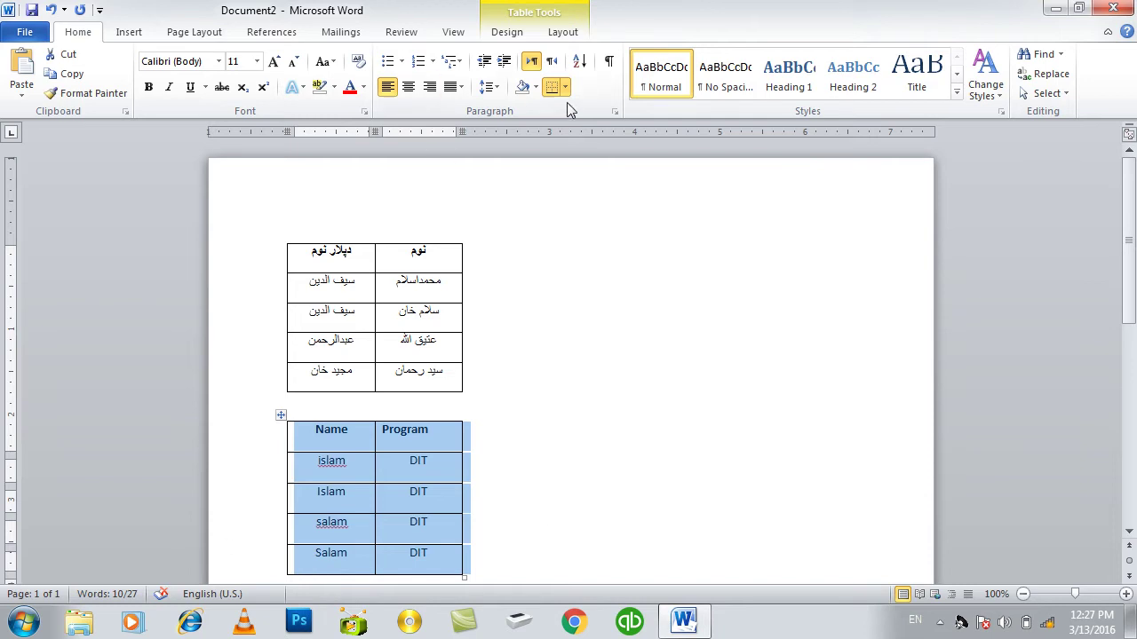
- Reopen Sort Options to review them, then cancel both dialogs without changes
{"action": "left_click", "coordinate": [579, 61]}
{"action": "left_click", "coordinate": [611, 325]}
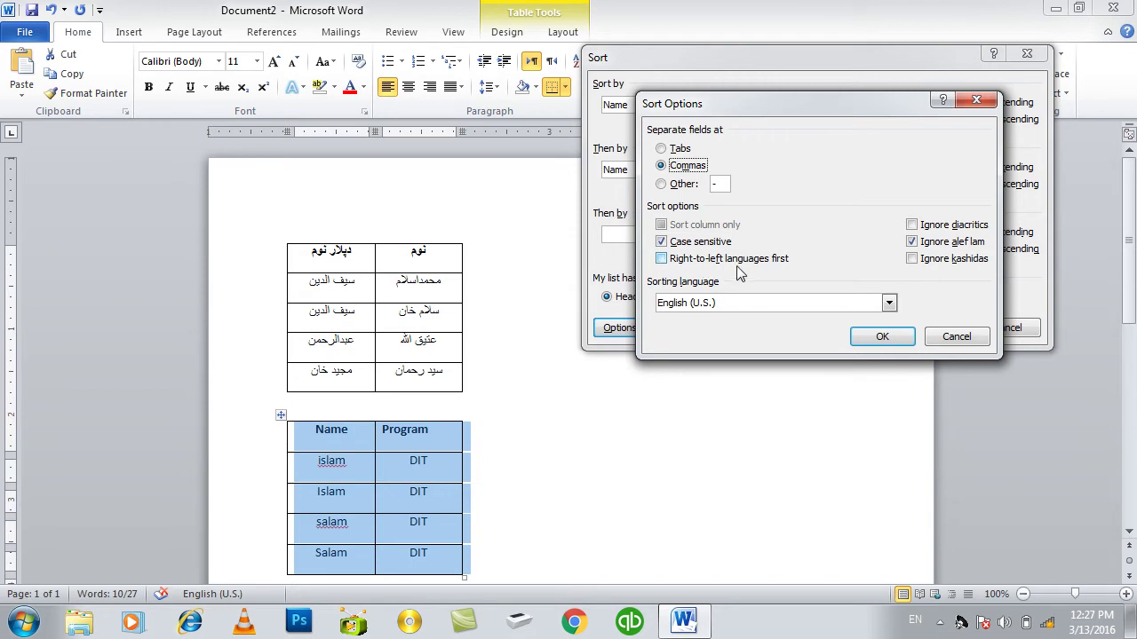
{"action": "left_click", "coordinate": [957, 338]}
{"action": "left_click", "coordinate": [1030, 330]}
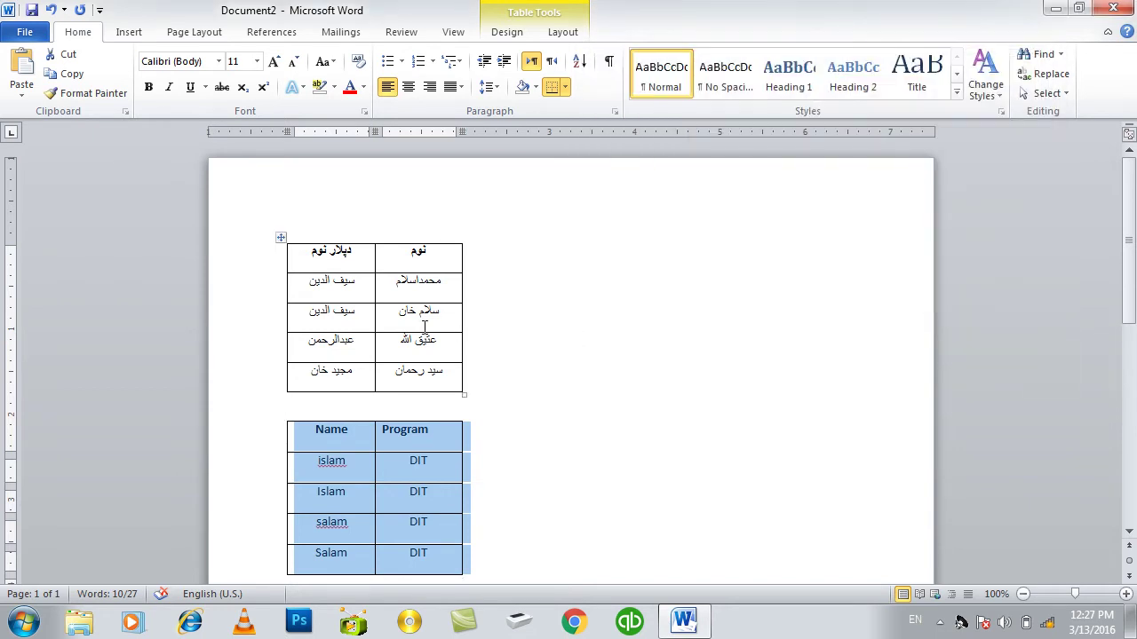
- Clear the contents of the salam and Salam rows in the lower table
{"action": "left_click", "coordinate": [280, 237]}
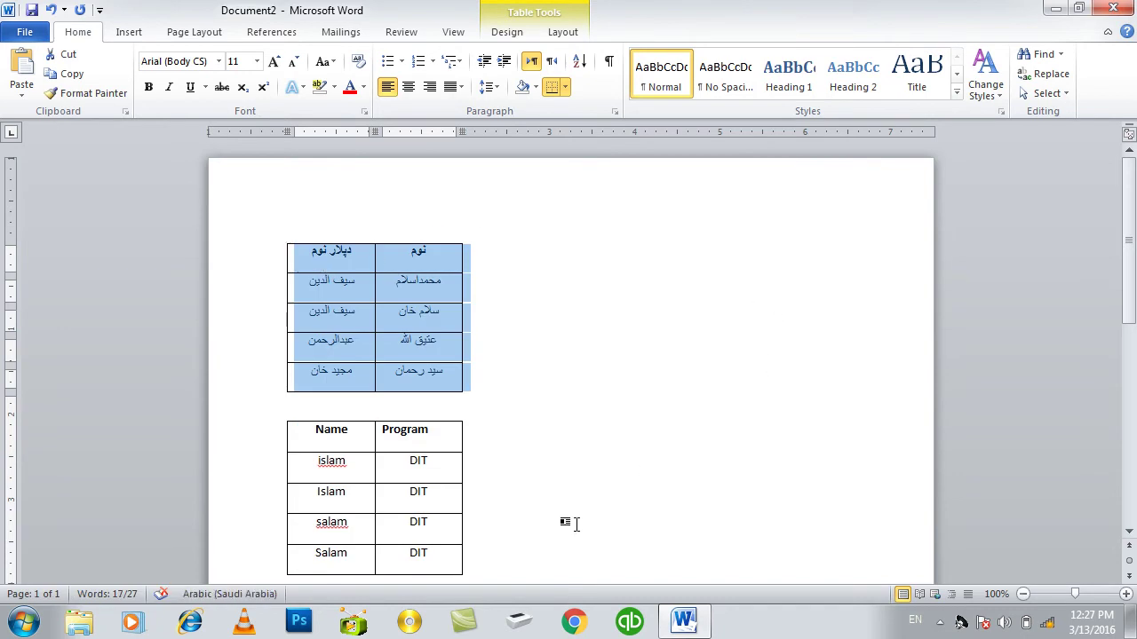
{"action": "scroll", "coordinate": [568, 520], "scroll_direction": "down", "scroll_amount": 1}
{"action": "left_click_drag", "start_coordinate": [447, 490], "coordinate": [378, 495]}
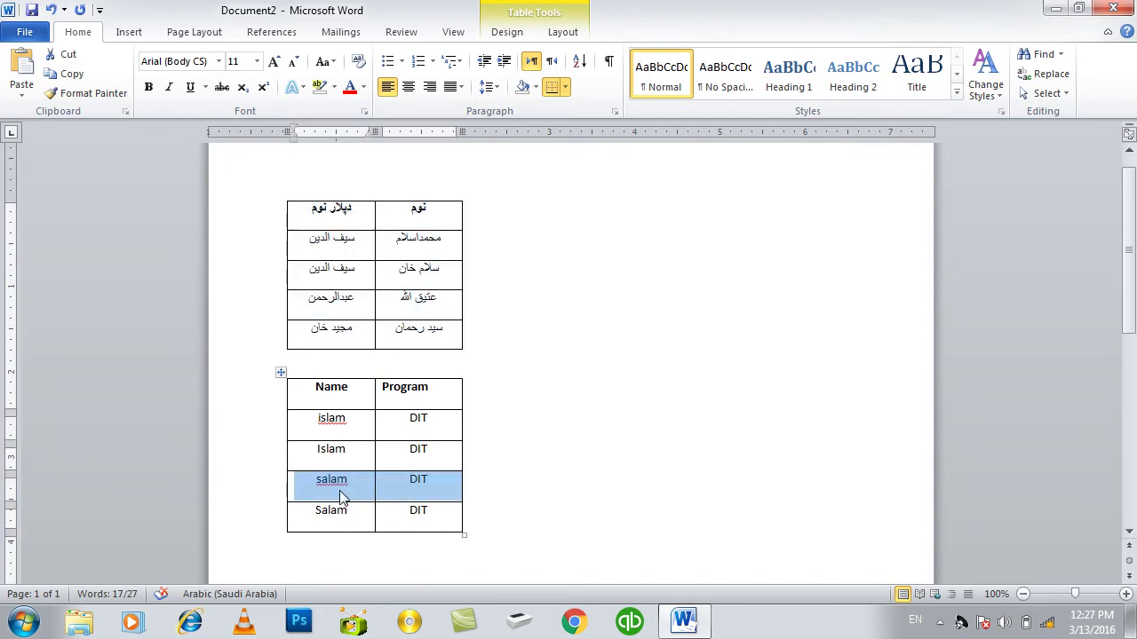
{"action": "key", "text": "BackSpace"}
{"action": "left_click_drag", "start_coordinate": [434, 527], "coordinate": [319, 519]}
{"action": "key", "text": "BackSpace"}
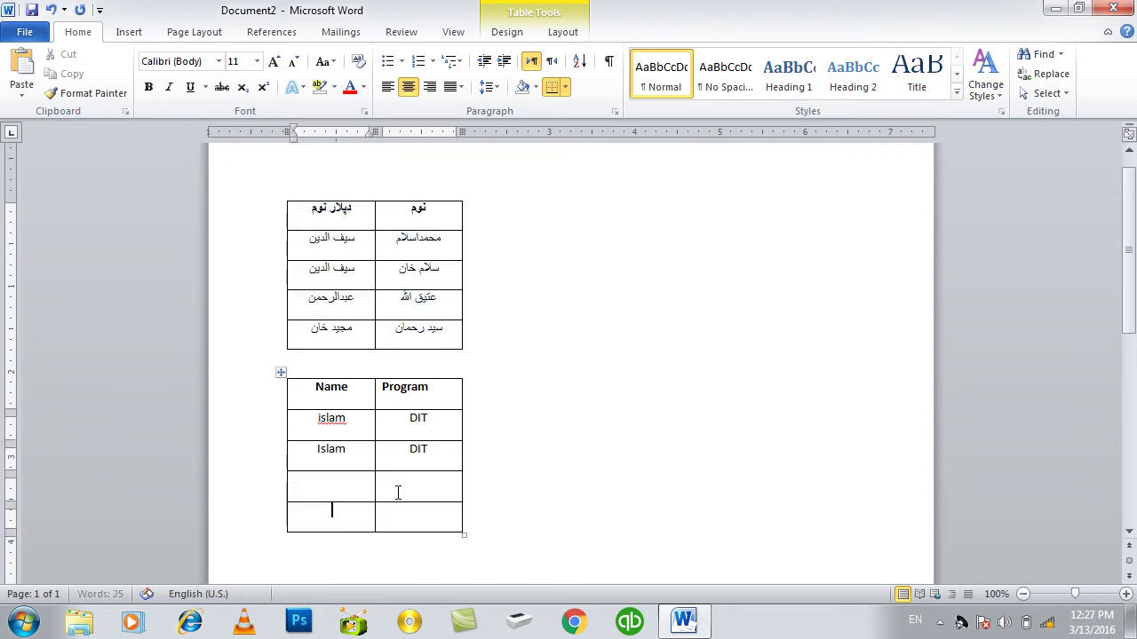
- Switch to Persian input and type two Pashto names into row 4's Program and Name cells
{"action": "left_click", "coordinate": [418, 480]}
{"action": "key", "text": "alt+shift"}
{"action": "type", "text": "محمد"}
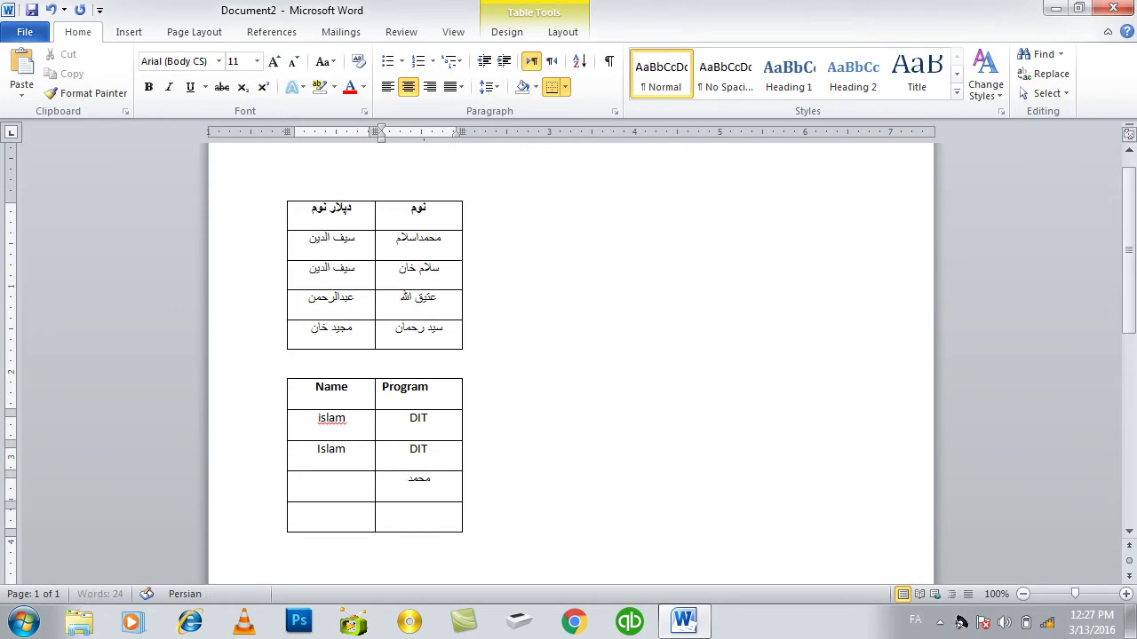
{"action": "type", "text": " اسلا"}
{"action": "type", "text": "م"}
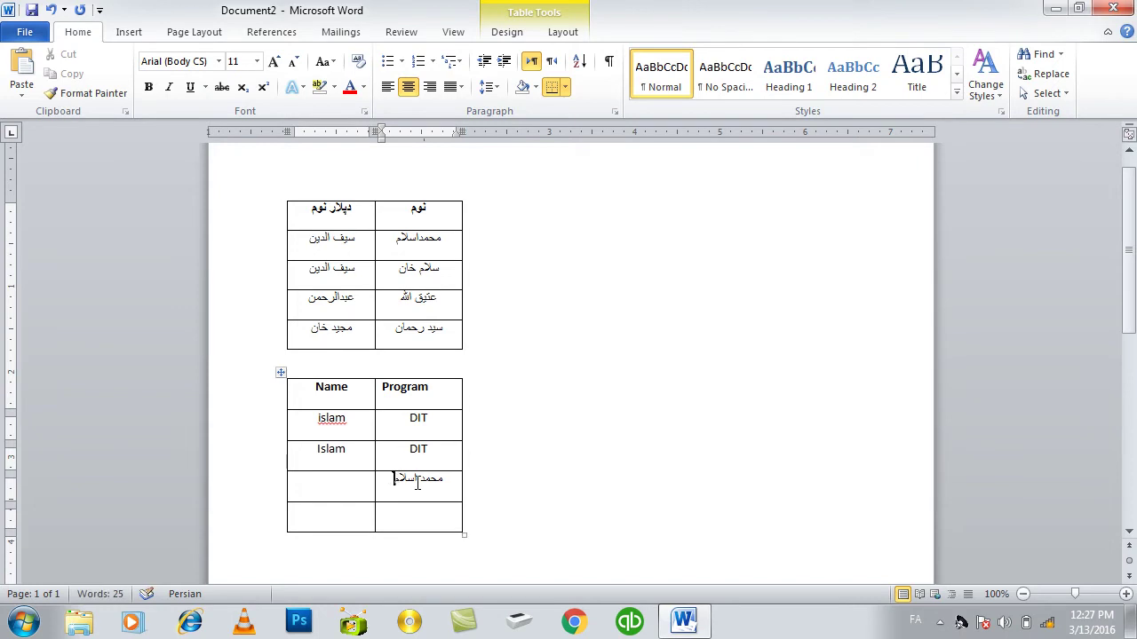
{"action": "key", "text": "shift+Tab"}
{"action": "type", "text": "سیف الدین"}
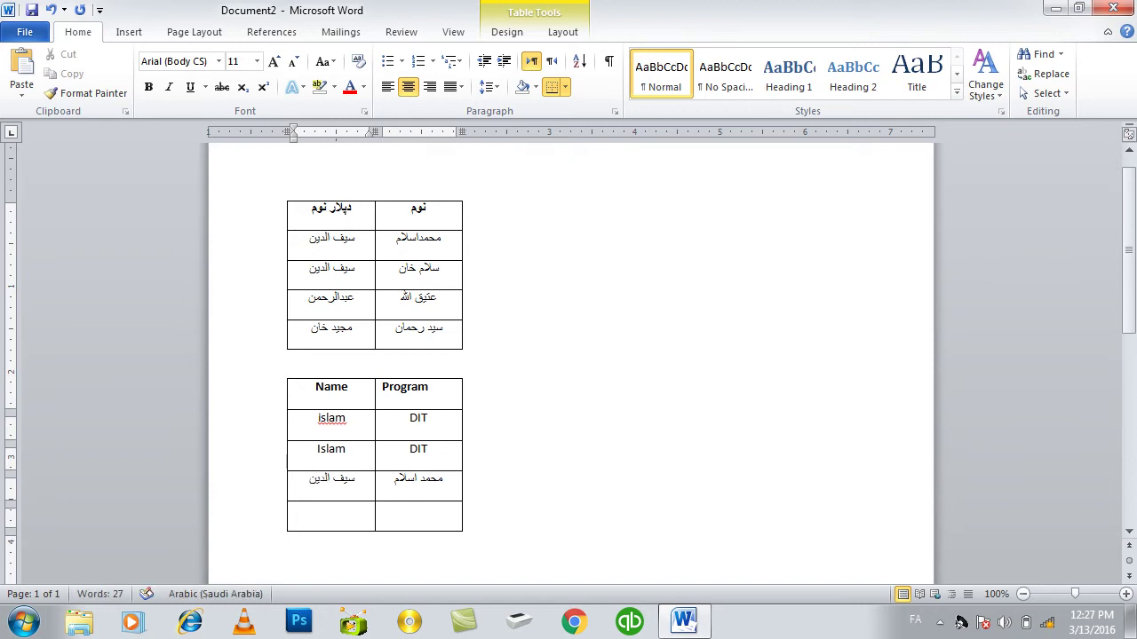
{"action": "key", "text": "Down"}
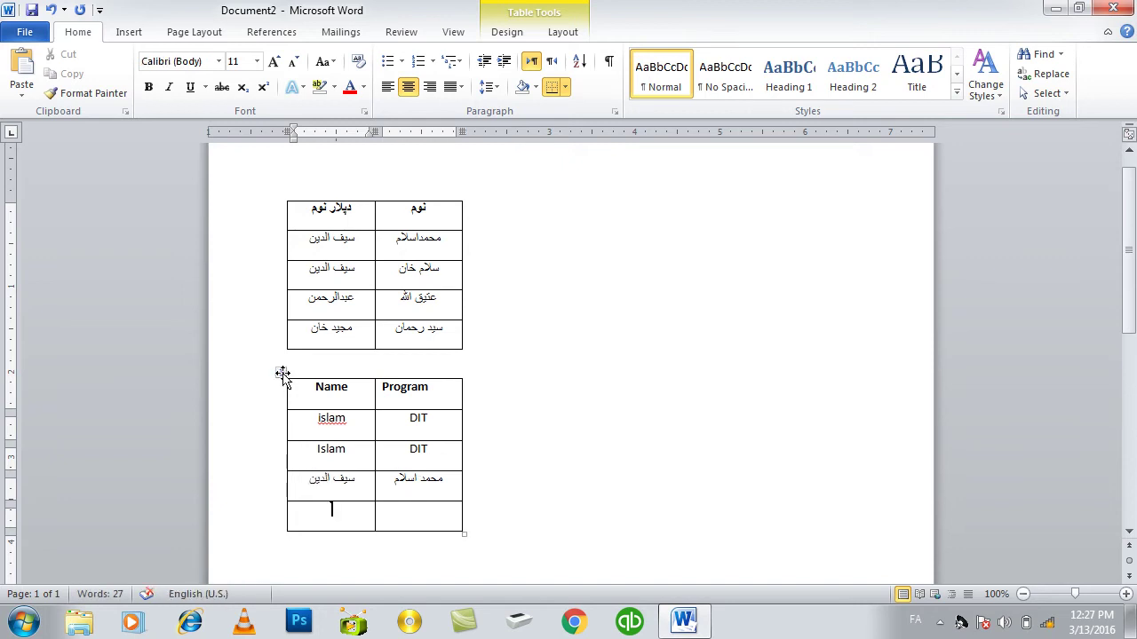
- Sort the lower table with right-to-left languages first and case sensitivity turned off
{"action": "left_click", "coordinate": [283, 373]}
{"action": "left_click", "coordinate": [550, 62]}
{"action": "left_click", "coordinate": [533, 62]}
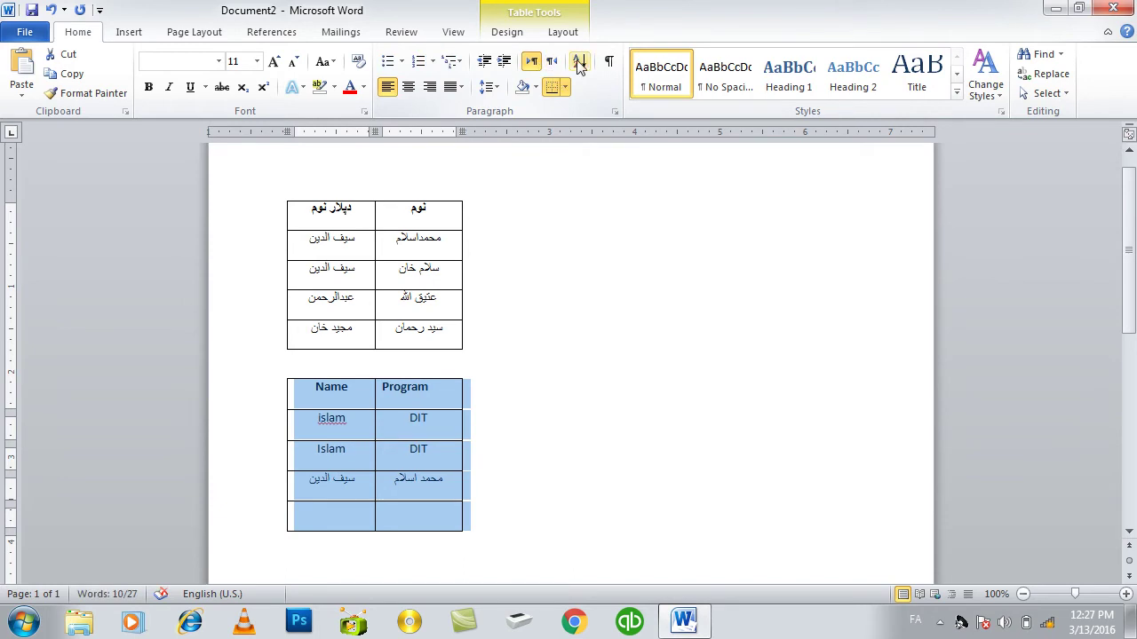
{"action": "left_click", "coordinate": [578, 62]}
{"action": "left_click", "coordinate": [619, 327]}
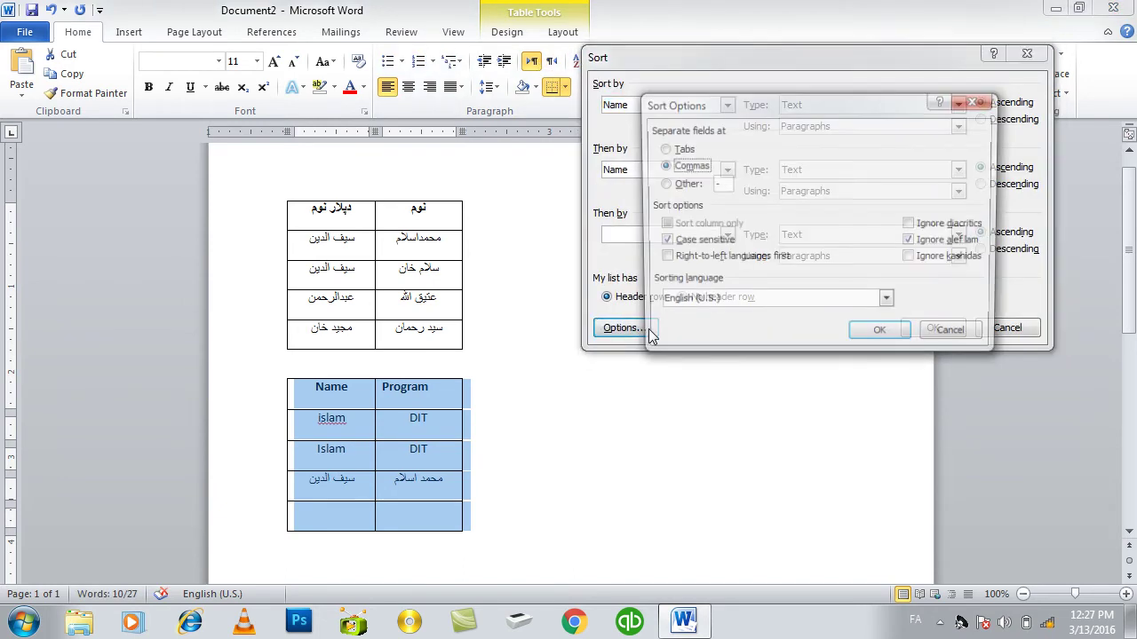
{"action": "left_click", "coordinate": [708, 259]}
{"action": "left_click", "coordinate": [701, 241]}
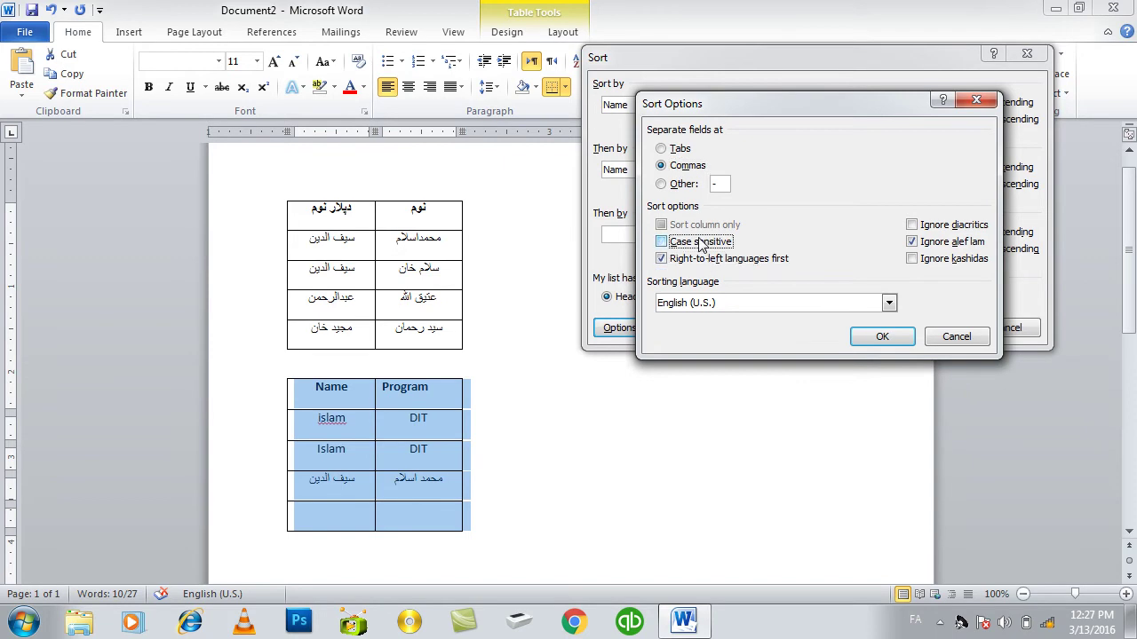
{"action": "left_click", "coordinate": [878, 337]}
{"action": "left_click", "coordinate": [914, 331]}
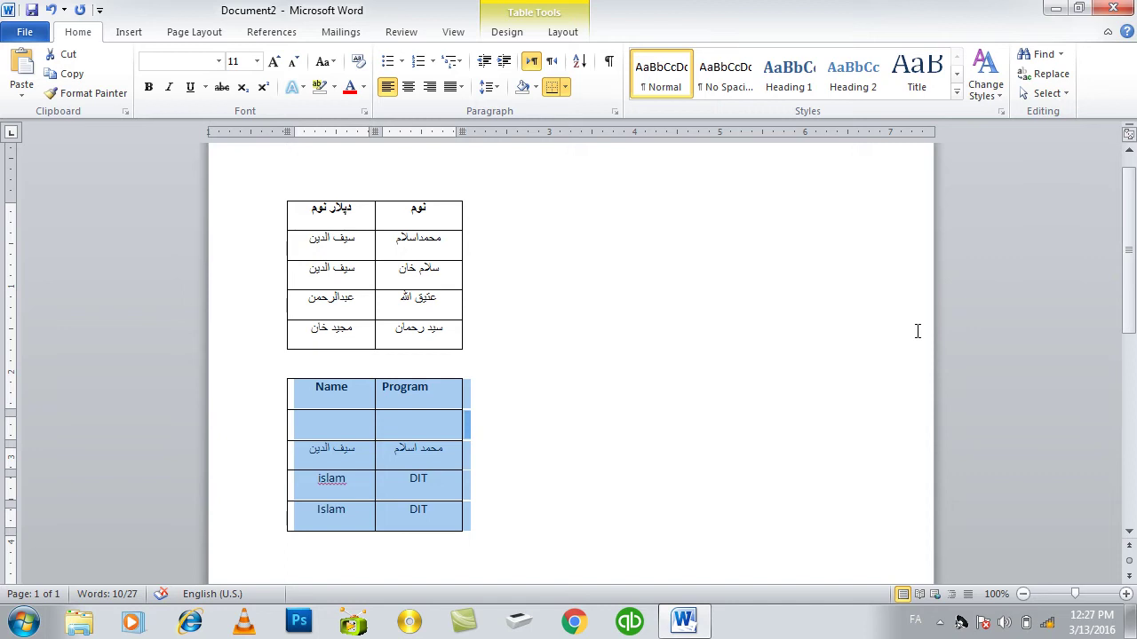
- Reopen Sort Options to check the English (U.S.) sorting language, then dismiss without sorting
{"action": "left_click", "coordinate": [579, 61]}
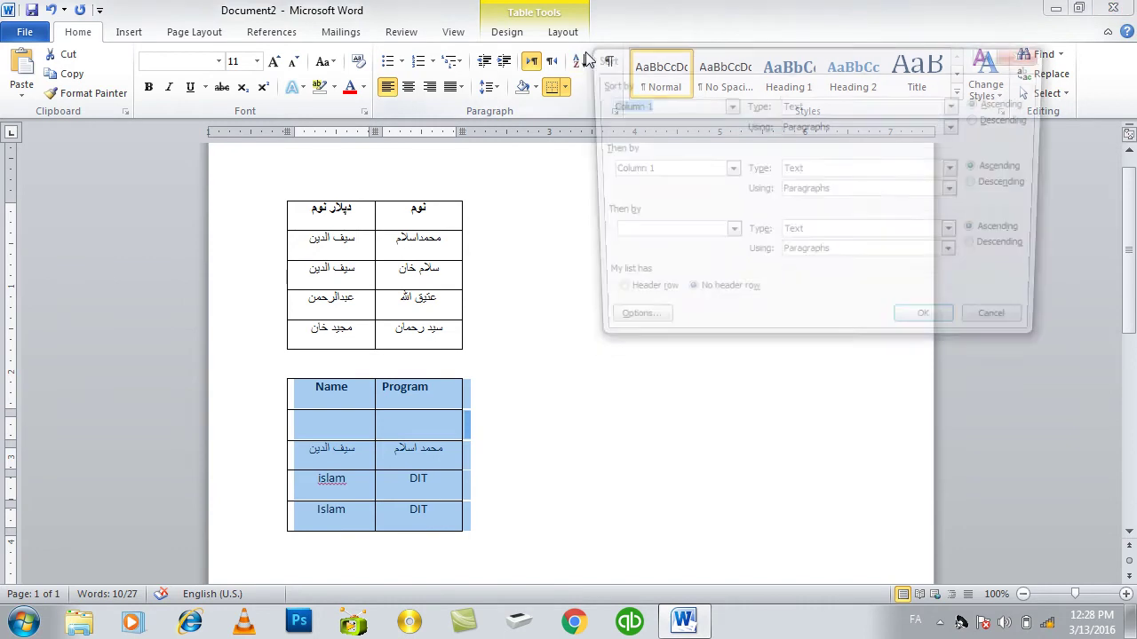
{"action": "left_click", "coordinate": [651, 327]}
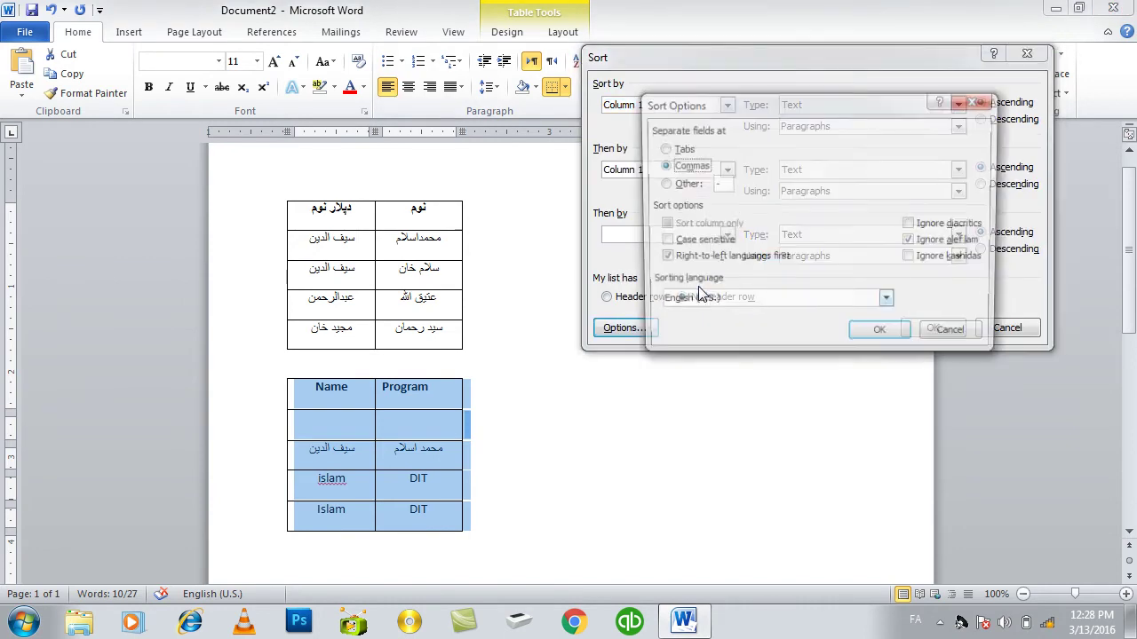
{"action": "left_click", "coordinate": [931, 244]}
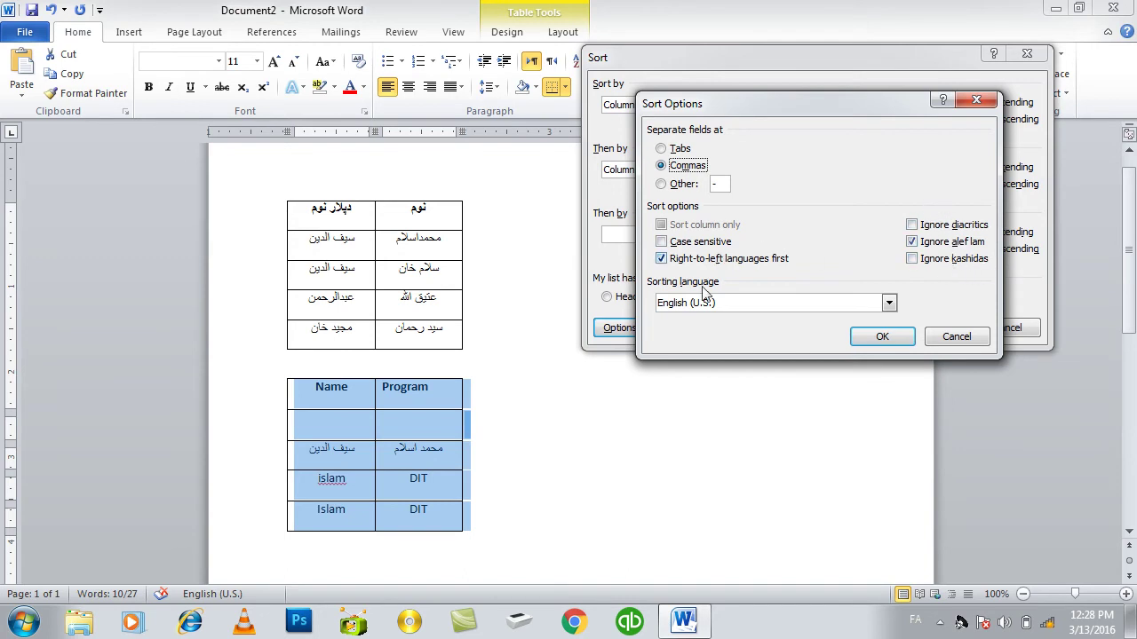
{"action": "left_click", "coordinate": [726, 309]}
{"action": "left_click", "coordinate": [725, 309]}
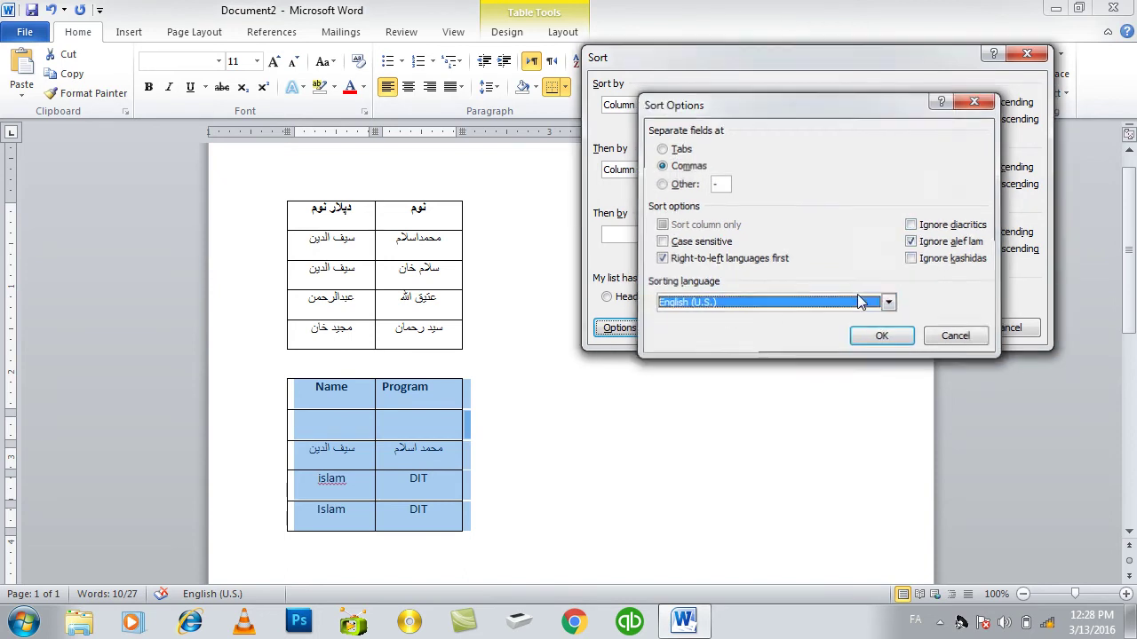
{"action": "key", "text": "Return"}
{"action": "key", "text": "Return"}
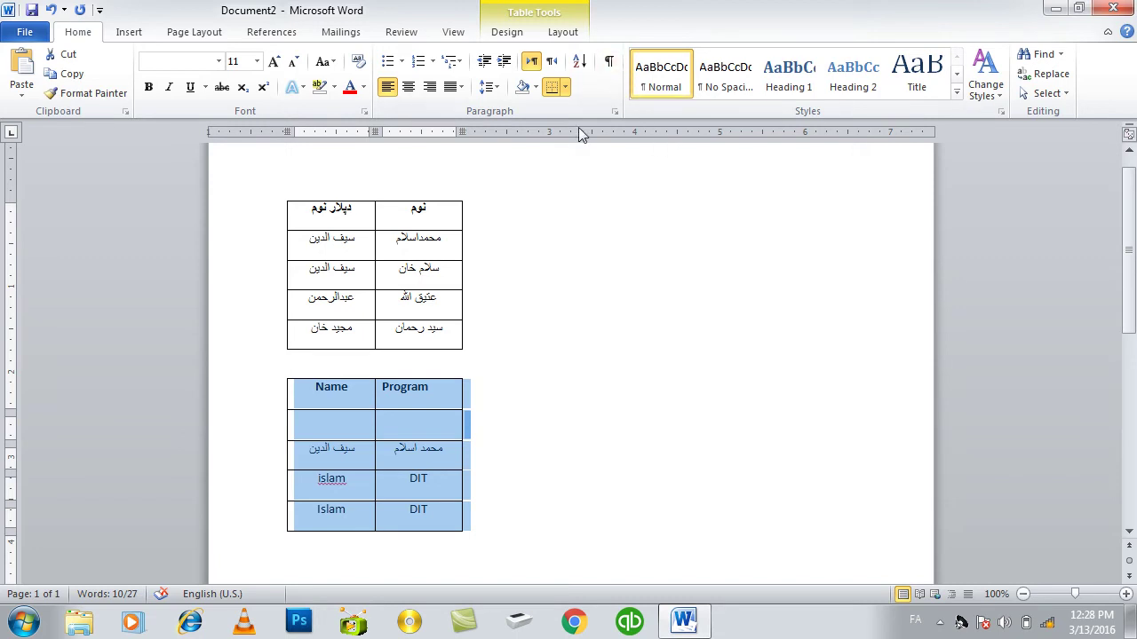
- Close Document2 without saving and fill a new document with =rand() sample paragraphs
{"action": "key", "text": "ctrl+w"}
{"action": "key", "text": "n"}
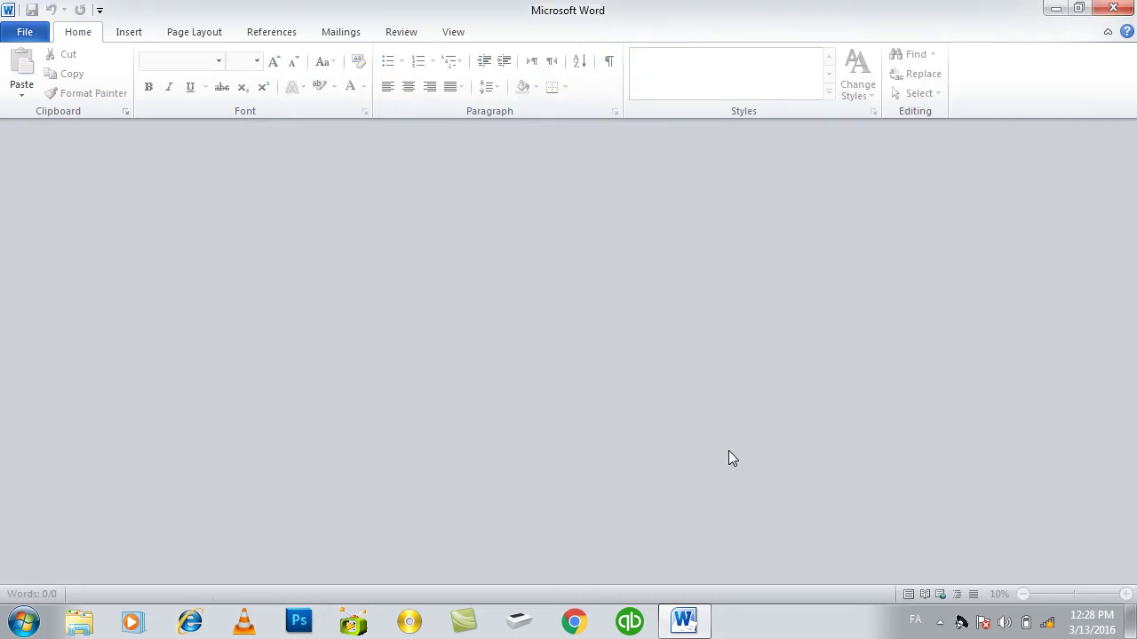
{"action": "key", "text": "ctrl+n"}
{"action": "type", "text": "ق="}
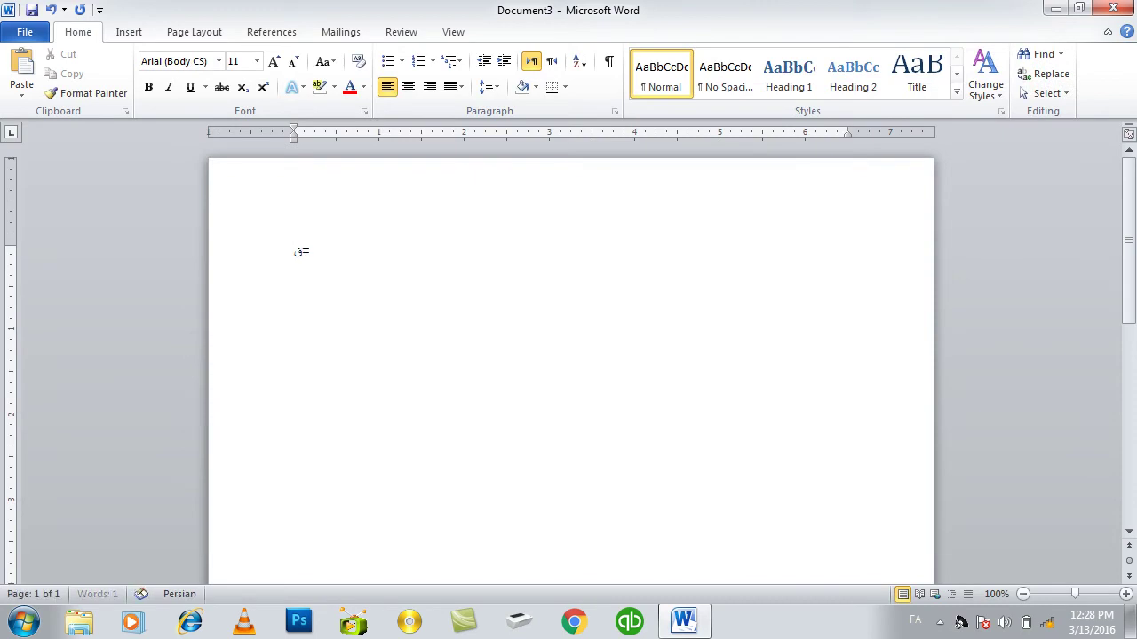
{"action": "key", "text": "ctrl+z"}
{"action": "key", "text": "alt+shift"}
{"action": "type", "text": "r"}
{"action": "key", "text": "BackSpace"}
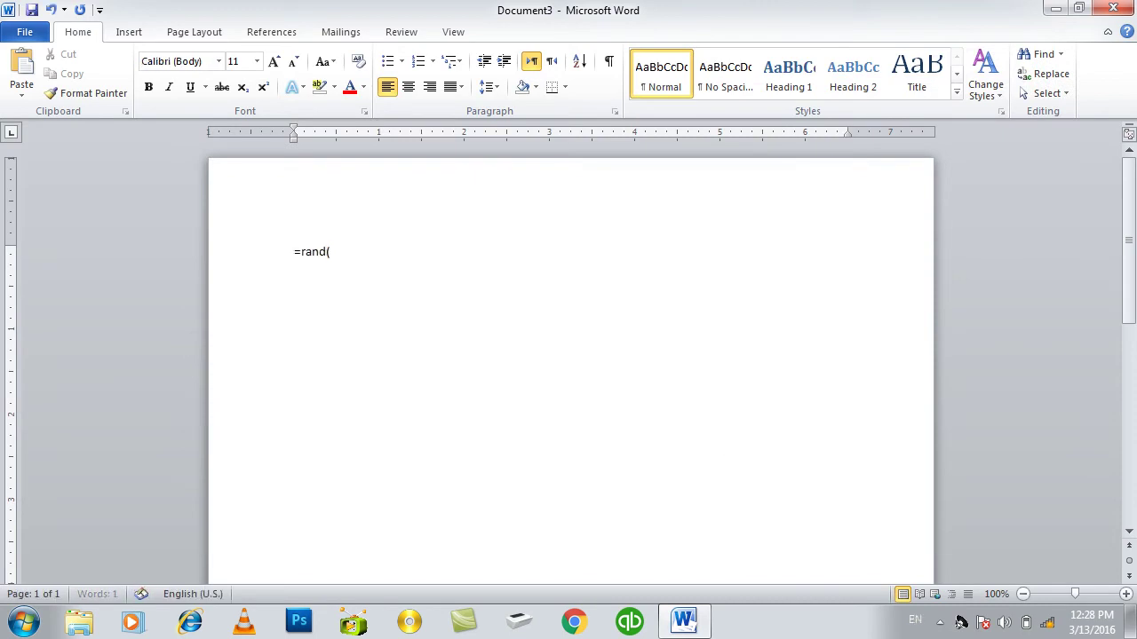
{"action": "type", "text": ")"}
{"action": "key", "text": "Return"}
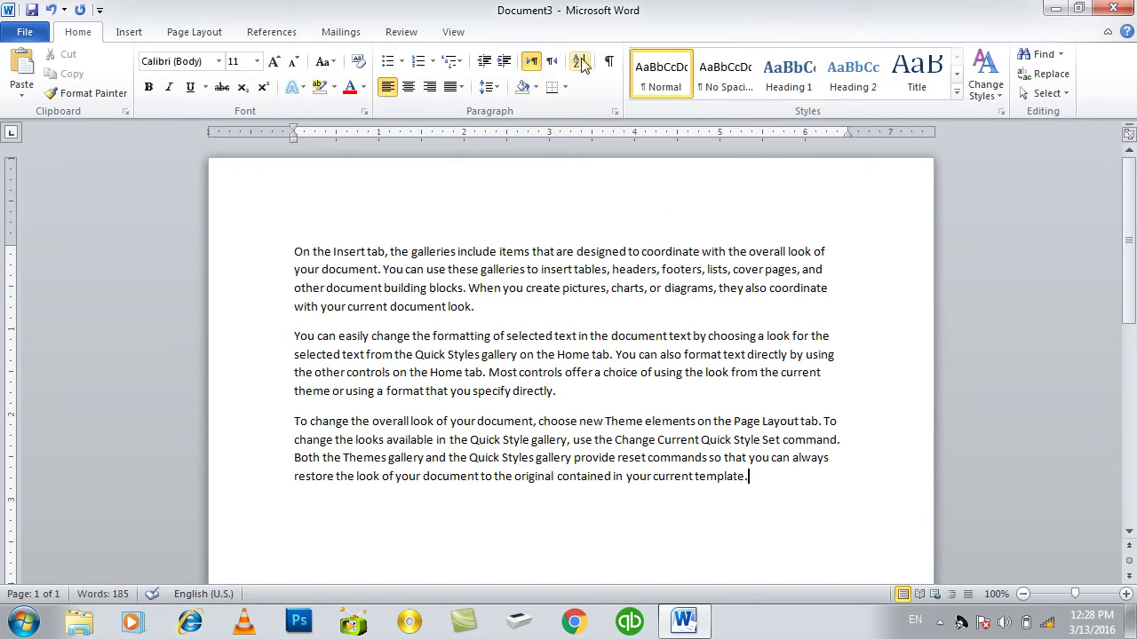
- Toggle the ¶ formatting marks on and off several times, leaving them hidden
{"action": "left_click", "coordinate": [610, 62]}
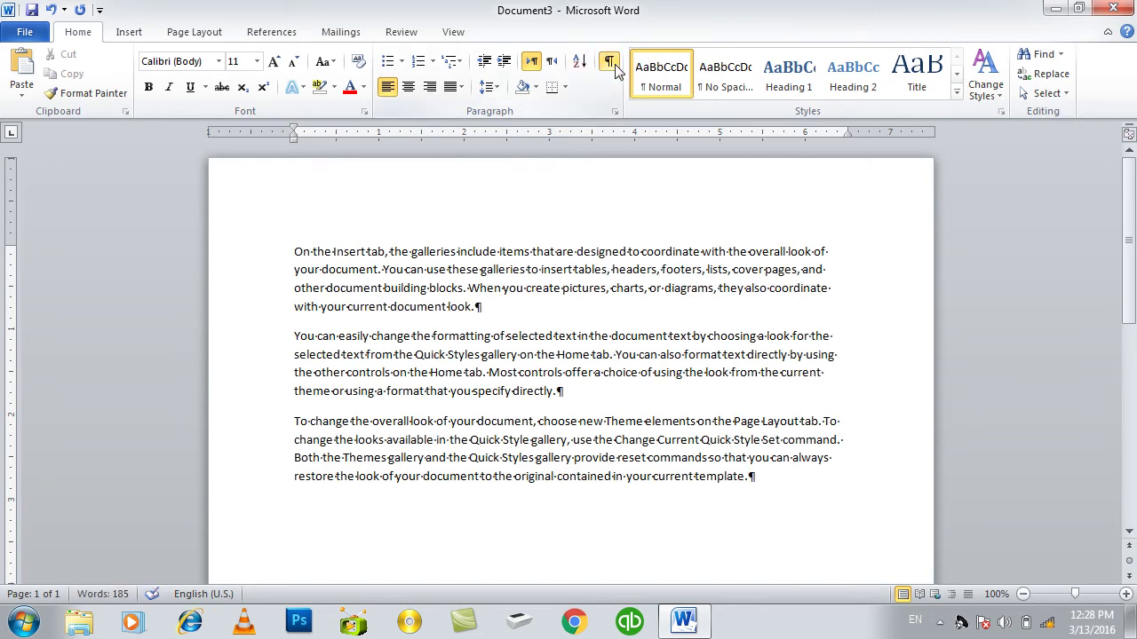
{"action": "left_click", "coordinate": [615, 67]}
{"action": "left_click", "coordinate": [615, 67]}
{"action": "left_click", "coordinate": [615, 67]}
{"action": "left_click", "coordinate": [615, 68]}
{"action": "left_click", "coordinate": [615, 67]}
{"action": "left_click", "coordinate": [614, 68]}
{"action": "left_click", "coordinate": [608, 60]}
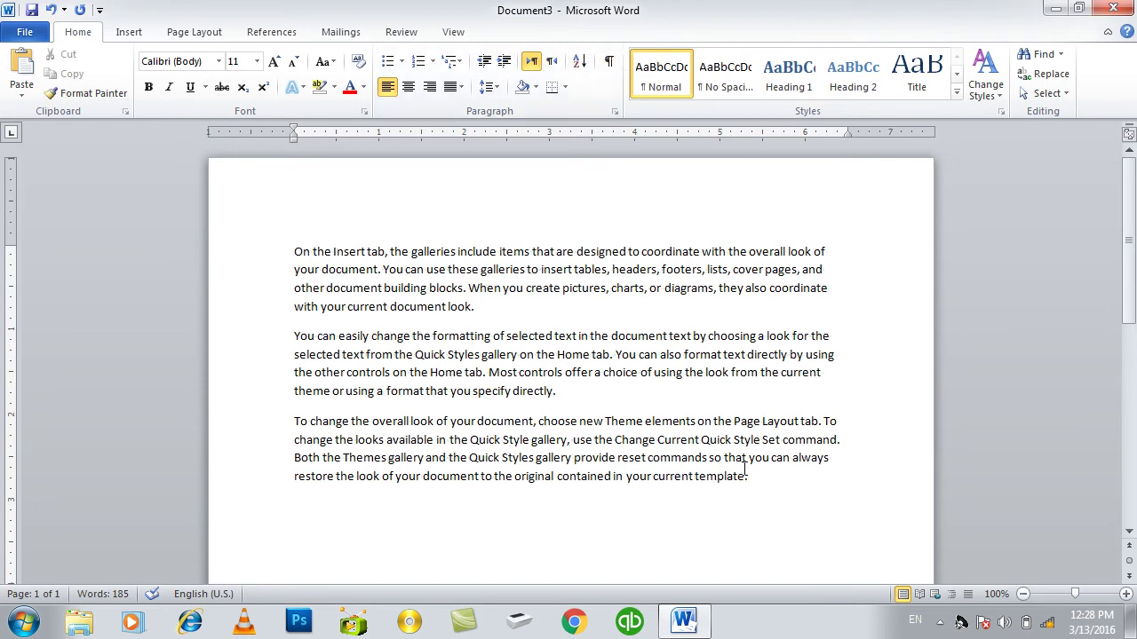
- Box the three sample paragraphs by adding Top, Right, Left and Bottom borders
{"action": "left_click", "coordinate": [565, 87]}
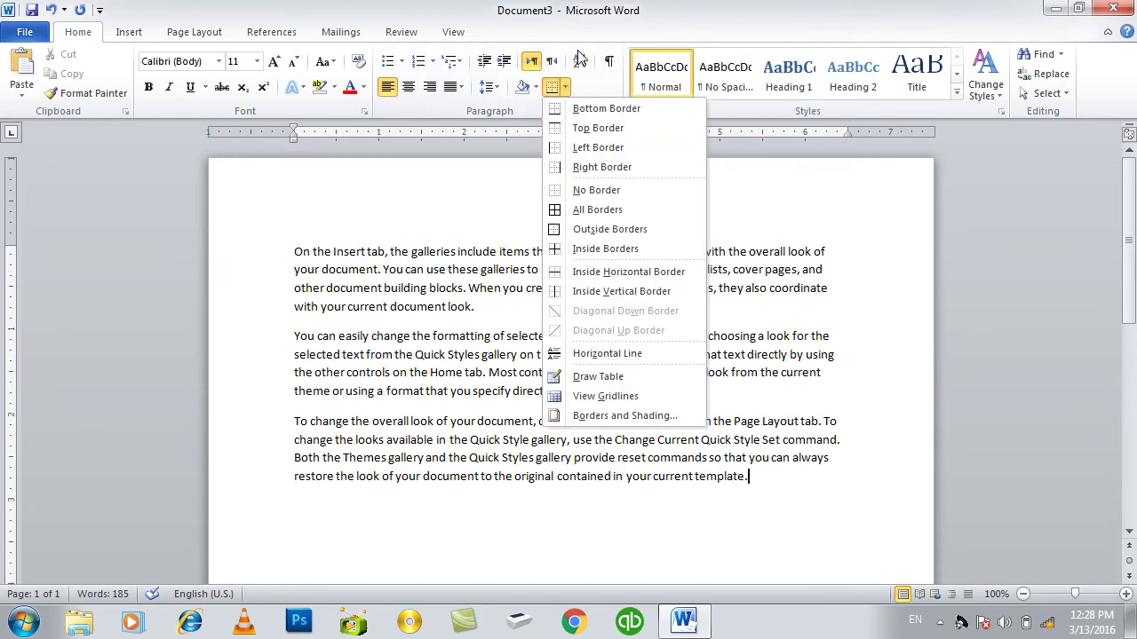
{"action": "left_click", "coordinate": [790, 526]}
{"action": "left_click_drag", "start_coordinate": [790, 526], "coordinate": [240, 235]}
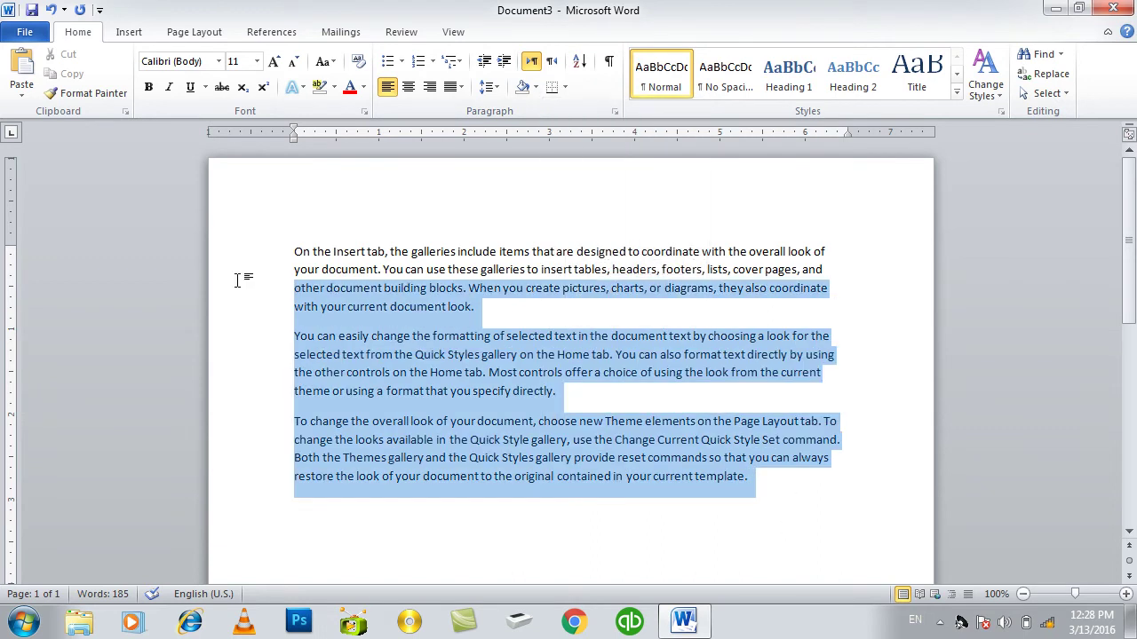
{"action": "left_click", "coordinate": [564, 87]}
{"action": "left_click", "coordinate": [579, 129]}
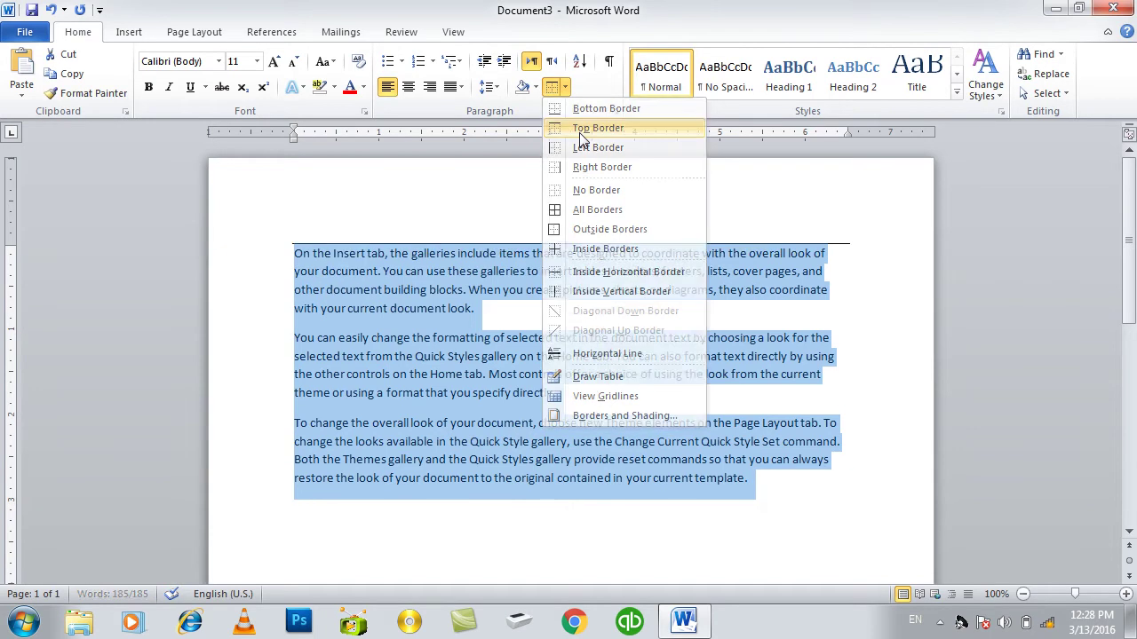
{"action": "left_click", "coordinate": [564, 87]}
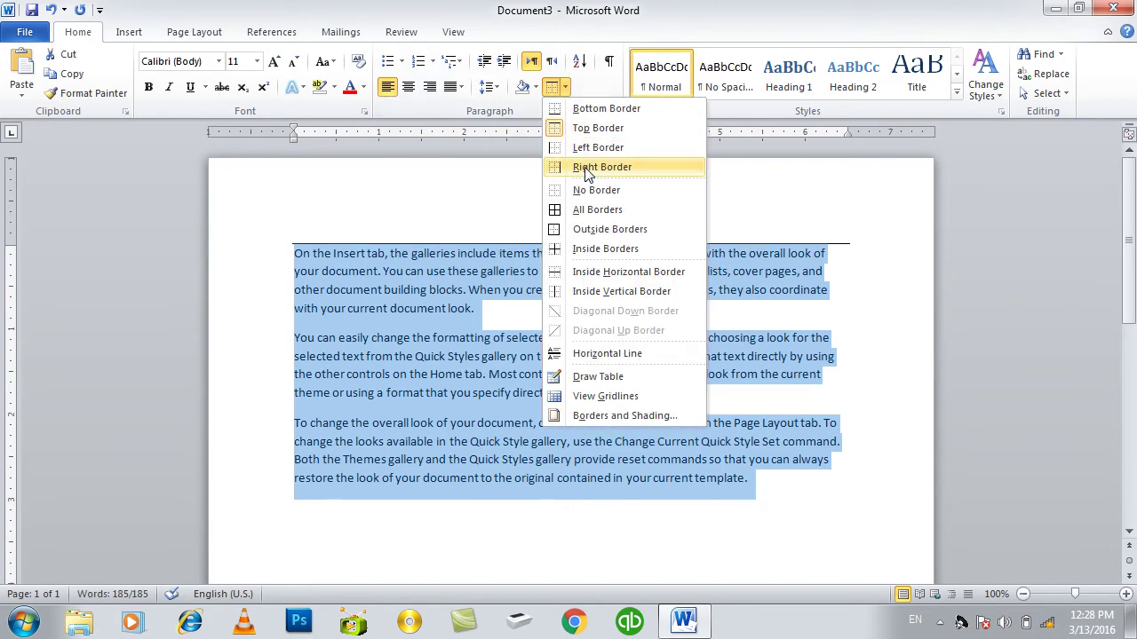
{"action": "left_click", "coordinate": [589, 167]}
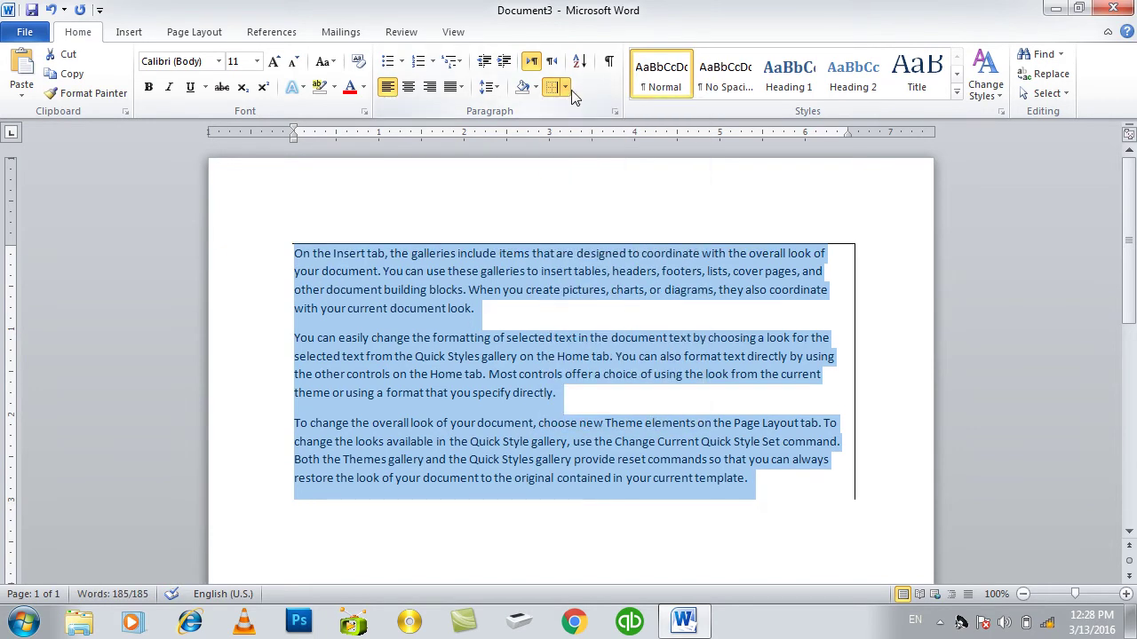
{"action": "left_click", "coordinate": [565, 88]}
{"action": "left_click", "coordinate": [568, 144]}
{"action": "left_click", "coordinate": [565, 87]}
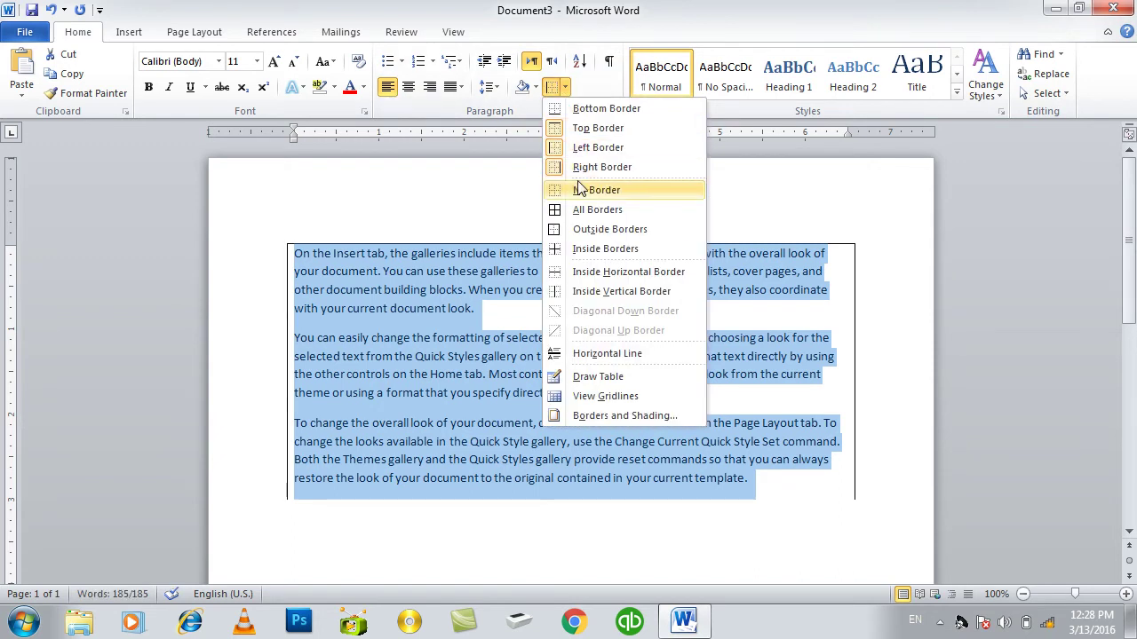
{"action": "left_click", "coordinate": [586, 109]}
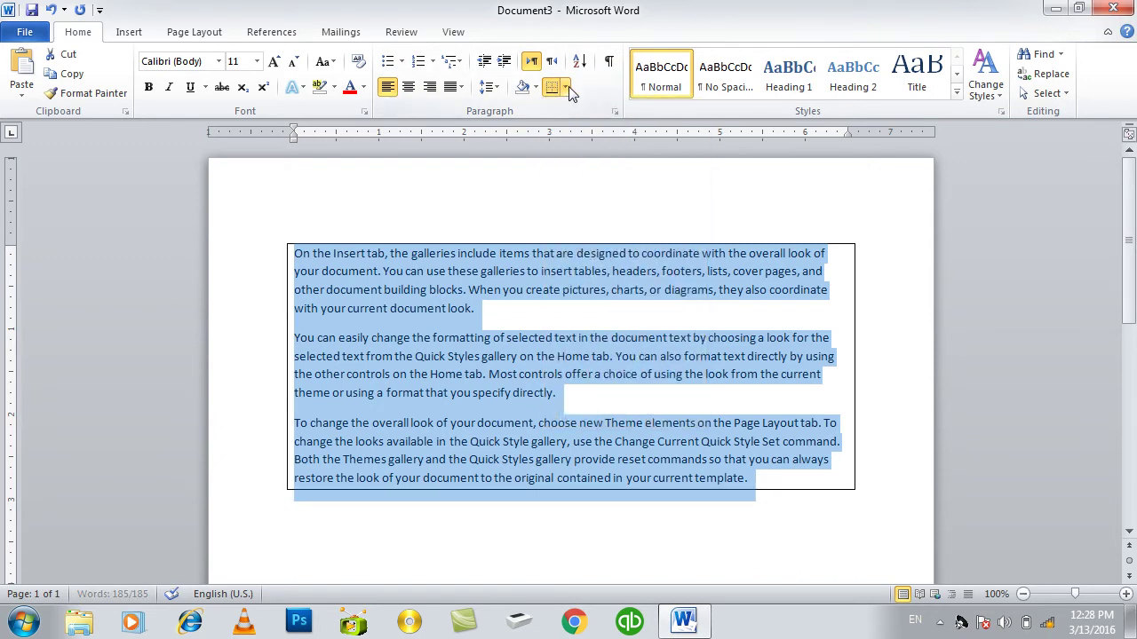
- Remove the borders, apply All Borders, then set No Border again
{"action": "left_click", "coordinate": [564, 87]}
{"action": "left_click", "coordinate": [586, 190]}
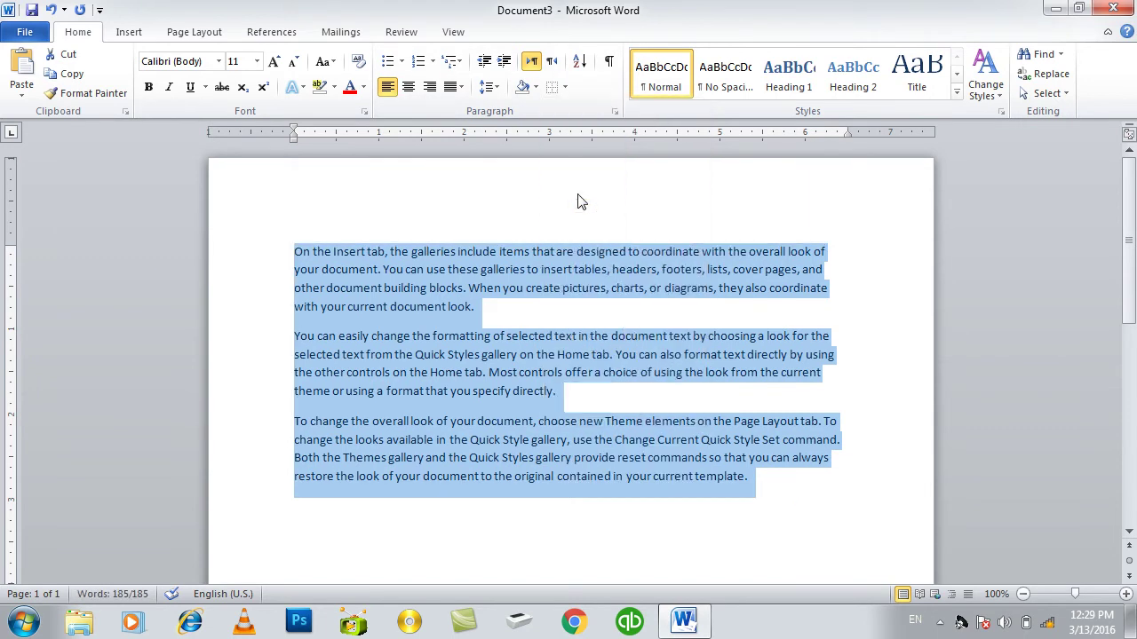
{"action": "left_click", "coordinate": [565, 87]}
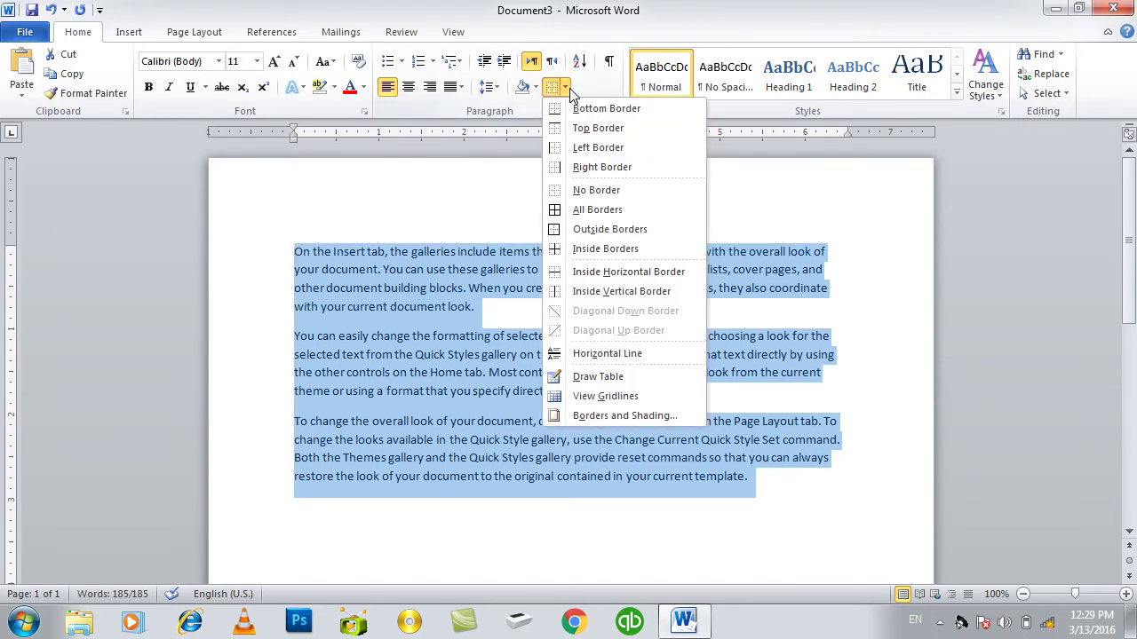
{"action": "left_click", "coordinate": [586, 210]}
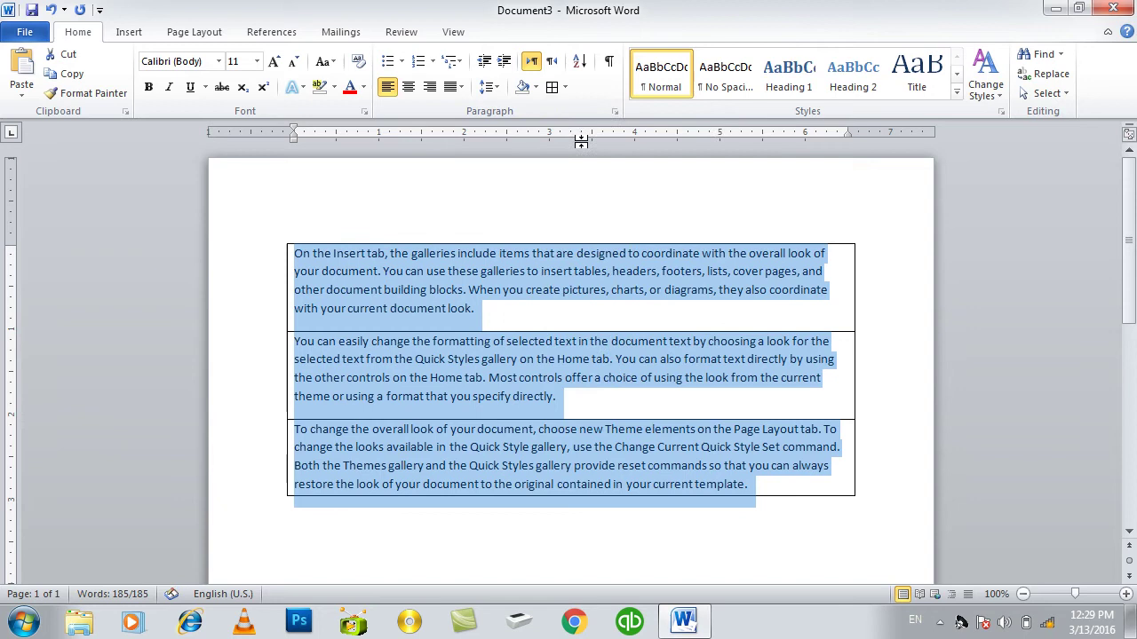
{"action": "left_click", "coordinate": [565, 87]}
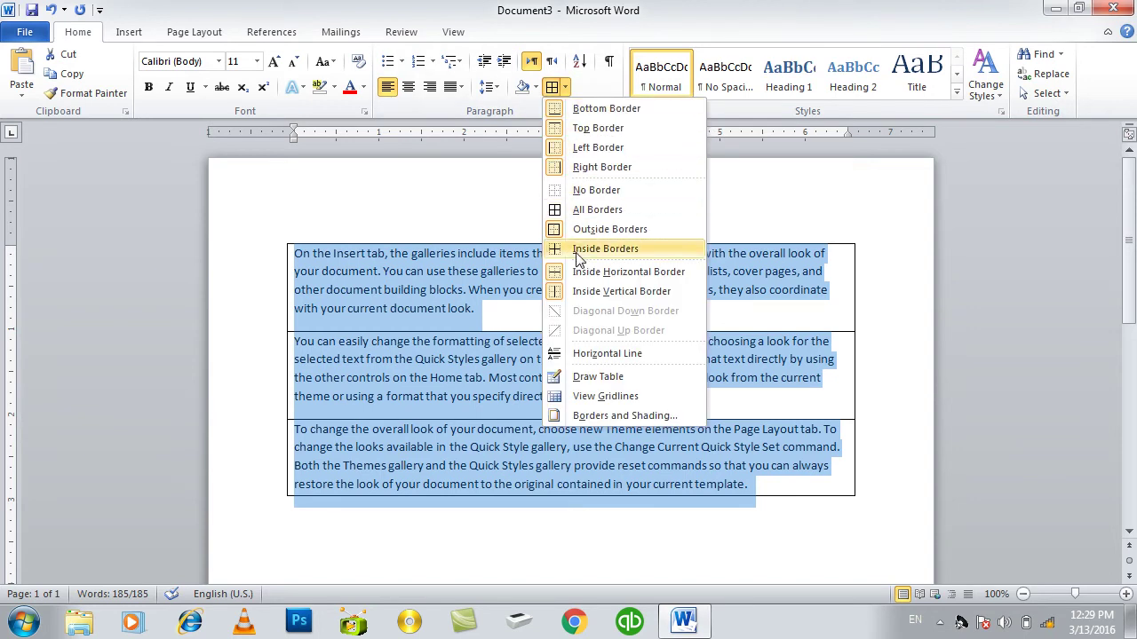
{"action": "left_click", "coordinate": [596, 190]}
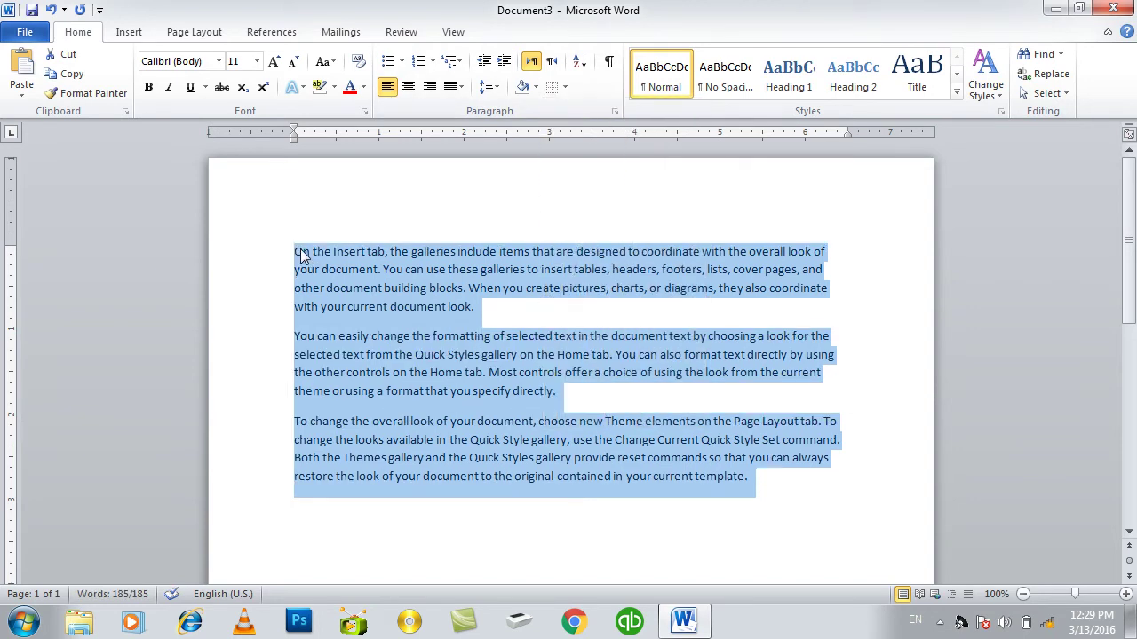
{"action": "left_click", "coordinate": [296, 254]}
- Insert a horizontal line in a new empty paragraph above the sample text
{"action": "key", "text": "Return"}
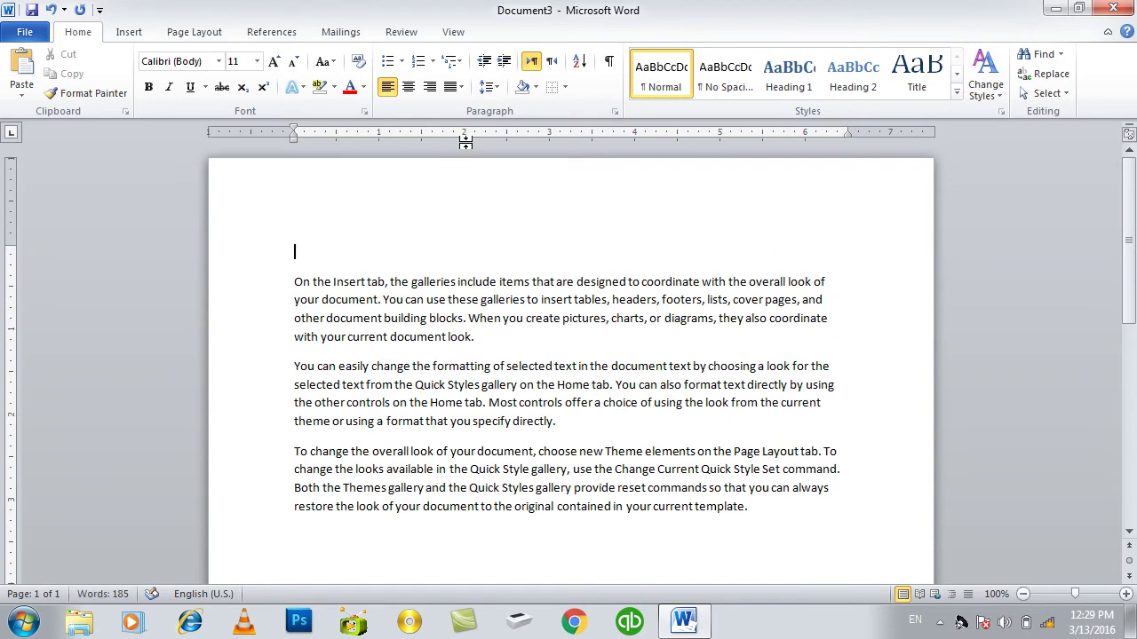
{"action": "left_click", "coordinate": [566, 87]}
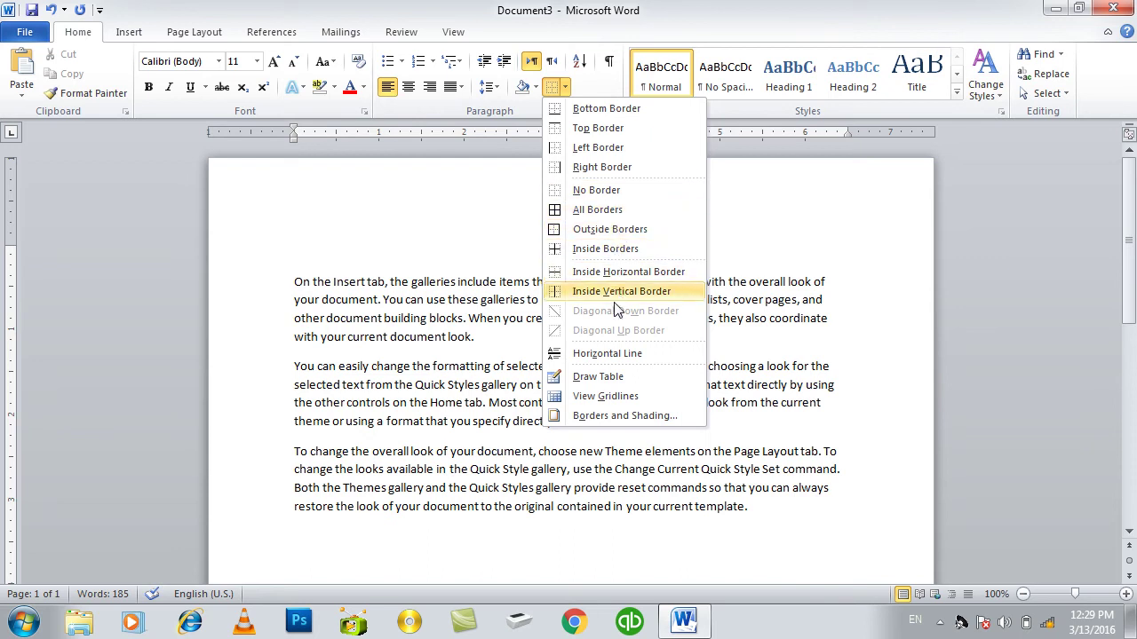
{"action": "left_click", "coordinate": [617, 355]}
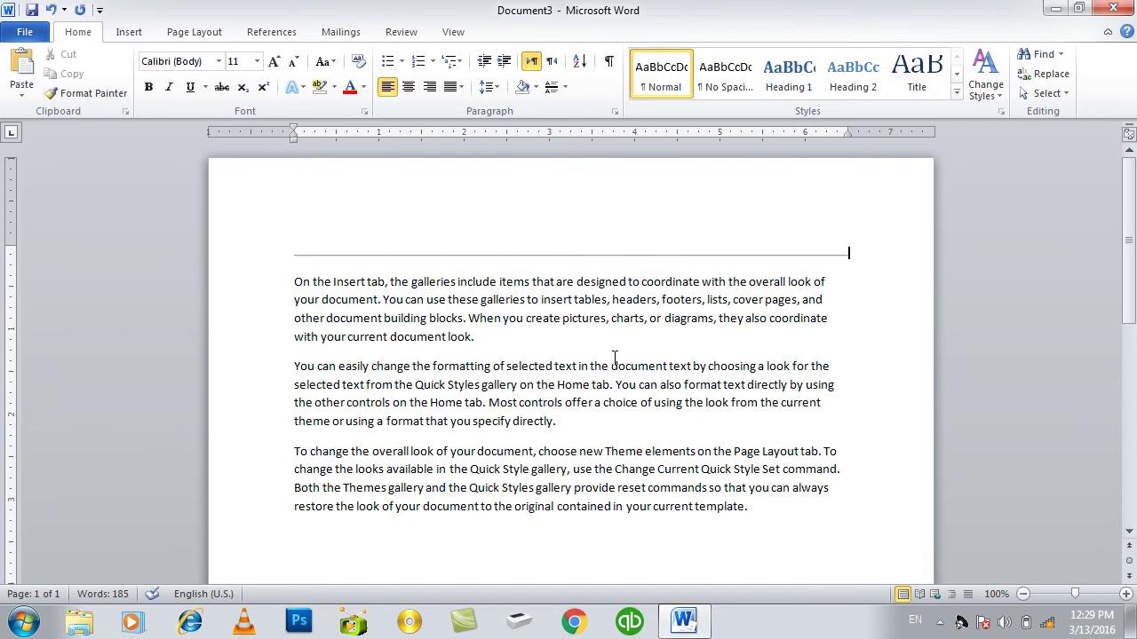
{"action": "left_click", "coordinate": [565, 87]}
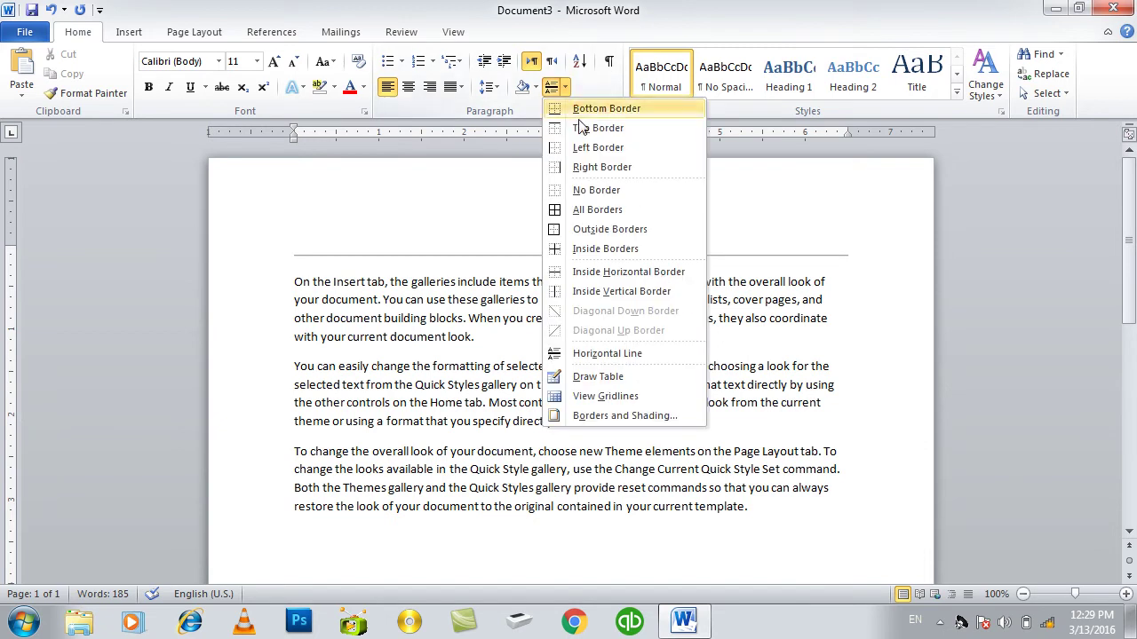
{"action": "left_click", "coordinate": [802, 538]}
- Delete all the document's content, then briefly open the Insert Table options and close them
{"action": "left_click_drag", "start_coordinate": [802, 538], "coordinate": [4, 9]}
{"action": "key", "text": "Delete"}
{"action": "left_click", "coordinate": [134, 29]}
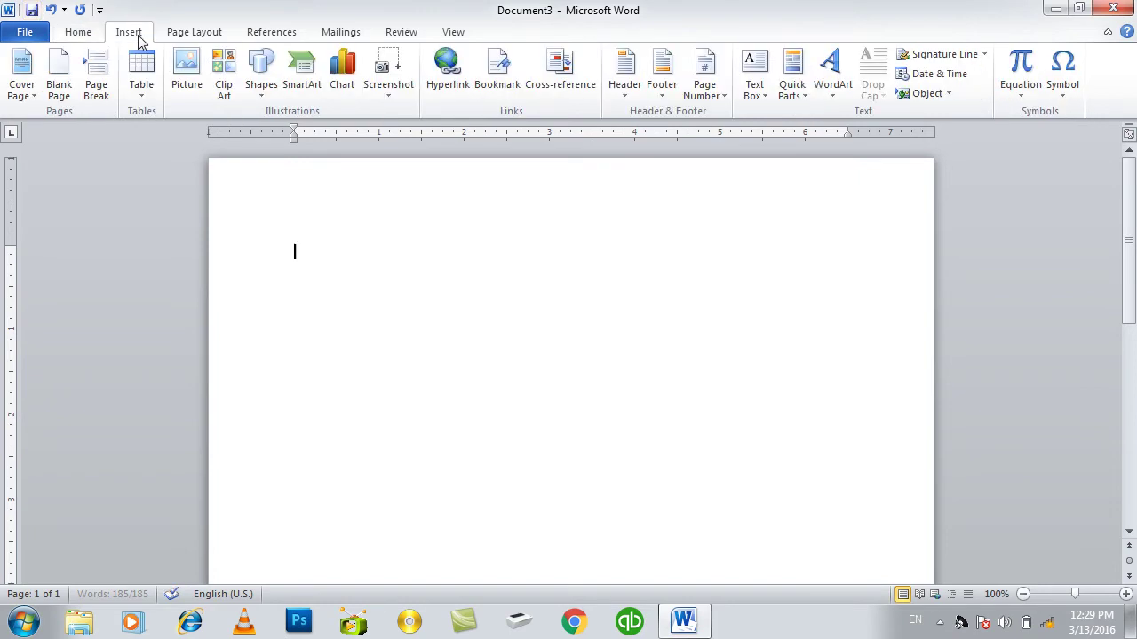
{"action": "left_click", "coordinate": [153, 103]}
{"action": "left_click", "coordinate": [368, 203]}
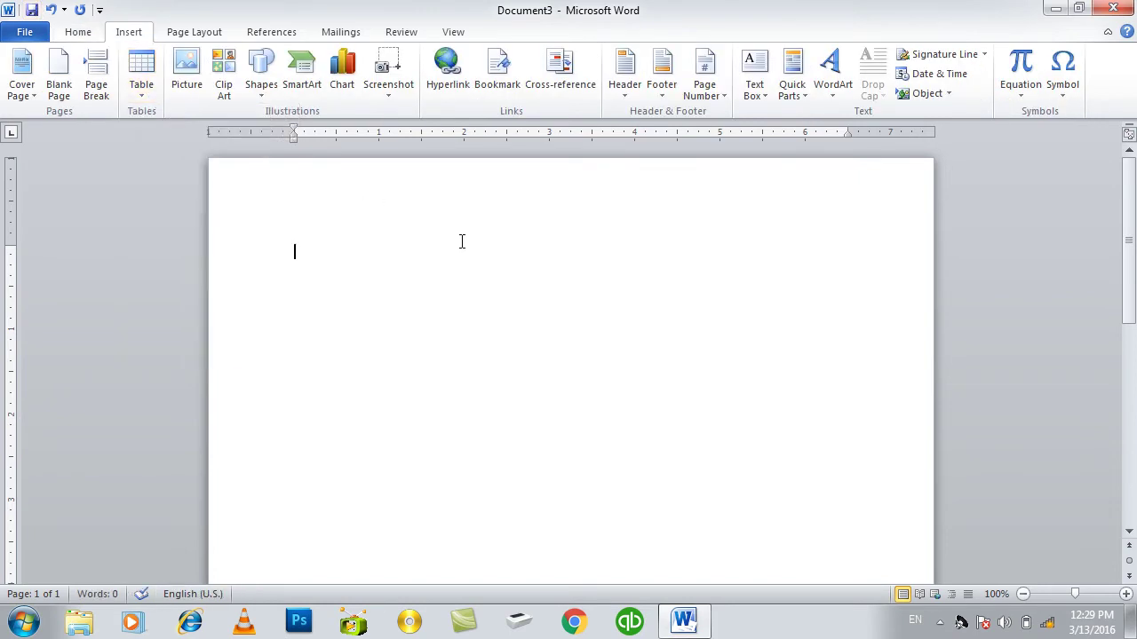
{"action": "type", "text": "+-------"}
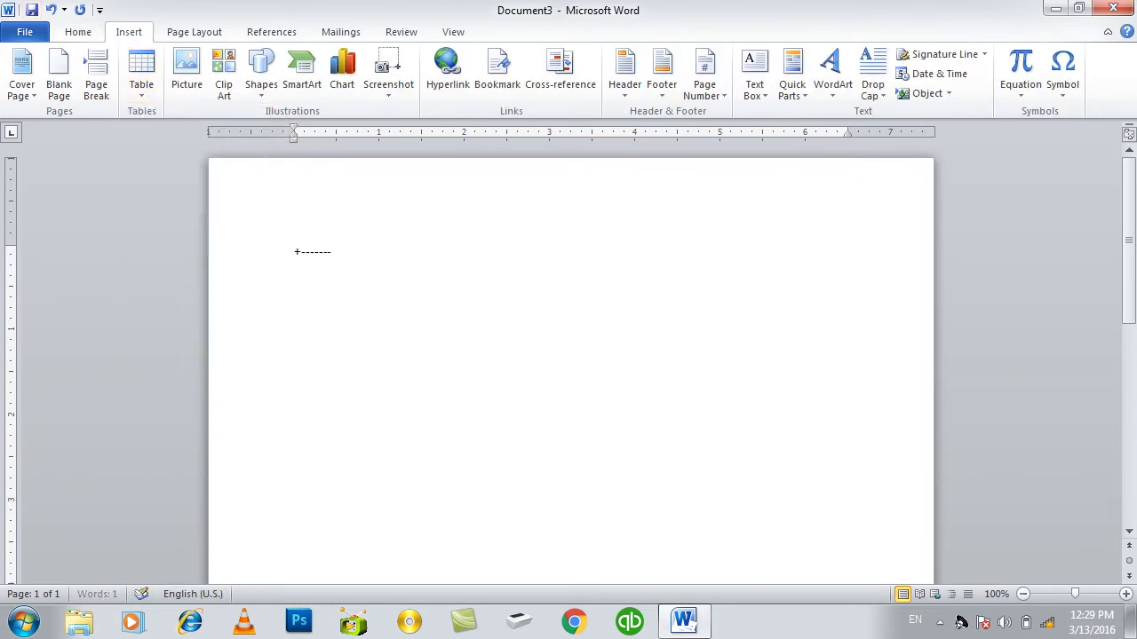
{"action": "type", "text": "+-------------------------+"}
{"action": "key", "text": "Return"}
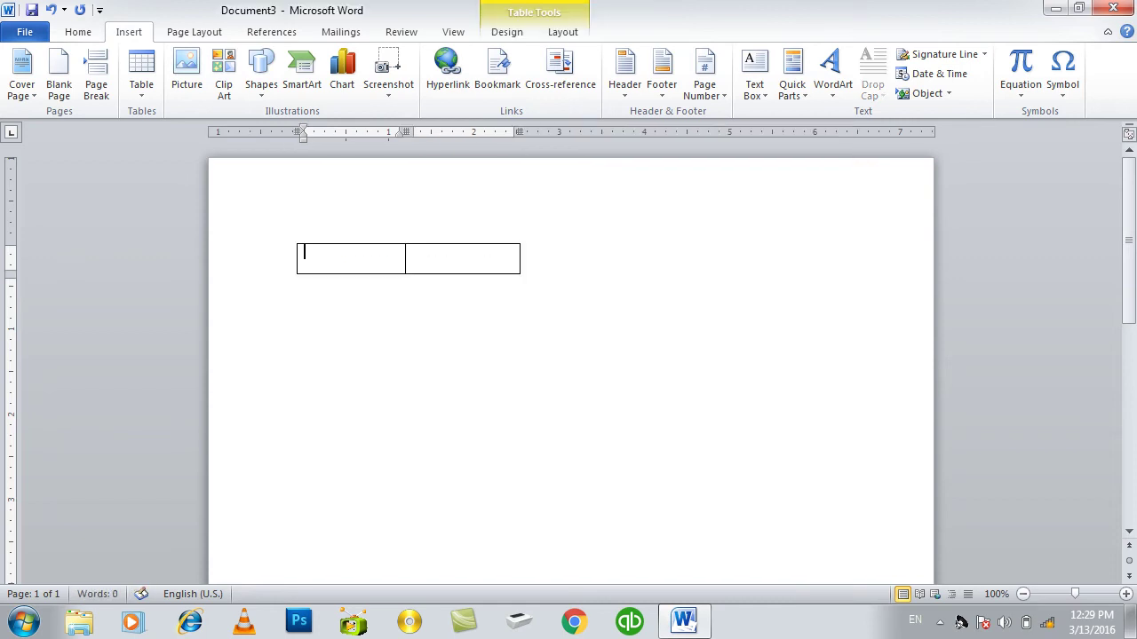
{"action": "key", "text": "ctrl+z"}
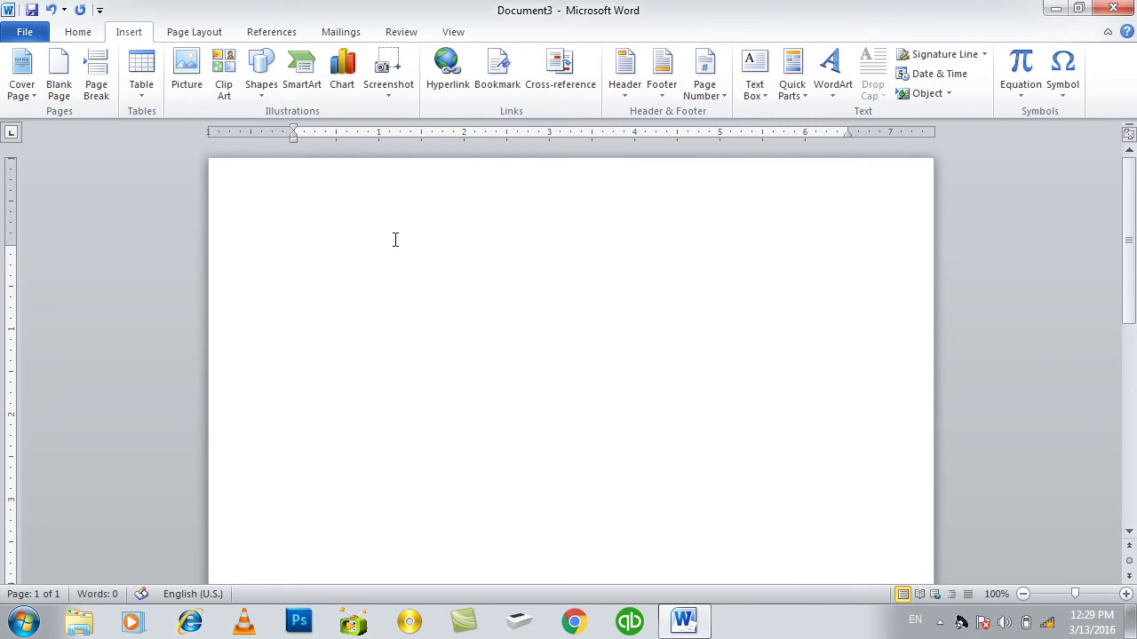
- Draw the outer rectangle of a table with Borders > Draw Table
{"action": "left_click", "coordinate": [77, 31]}
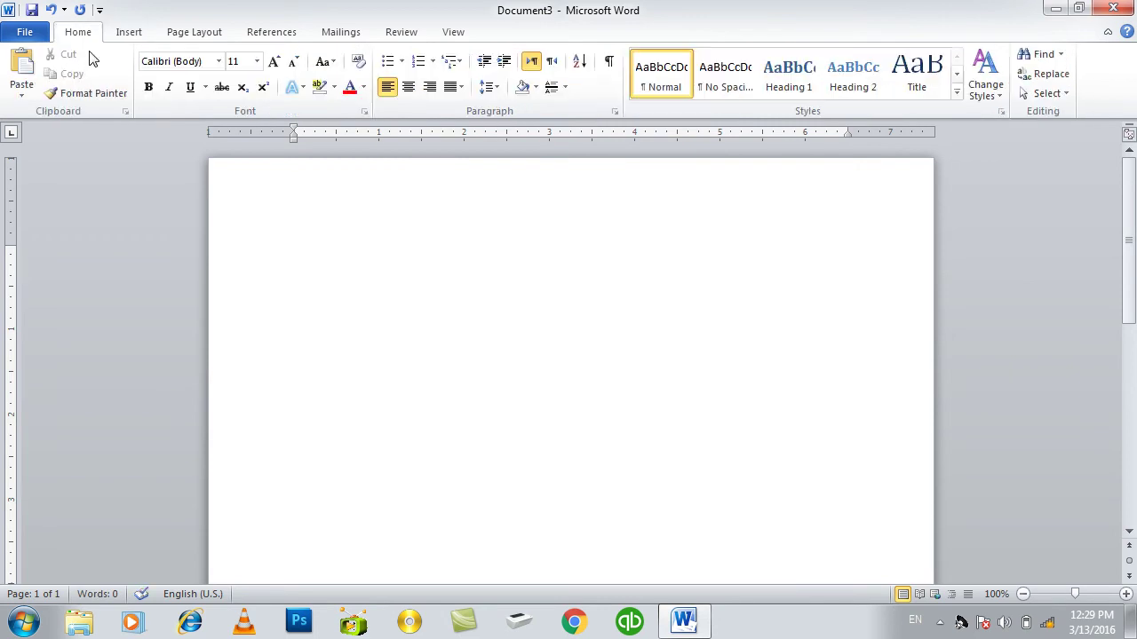
{"action": "left_click", "coordinate": [565, 87]}
{"action": "left_click", "coordinate": [647, 379]}
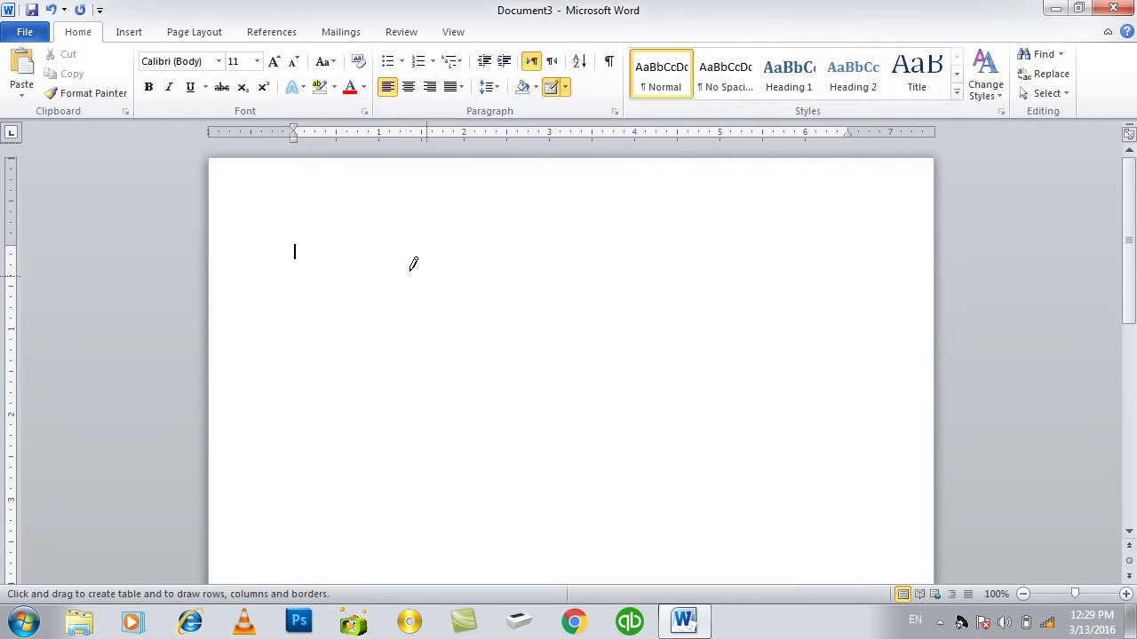
{"action": "mouse_move", "coordinate": [300, 233]}
{"action": "left_mouse_down"}
{"action": "mouse_move", "coordinate": [832, 470]}
{"action": "mouse_move", "coordinate": [866, 518]}
{"action": "left_mouse_up"}
- Draw four column dividers and a row line near the top of the table
{"action": "left_click_drag", "start_coordinate": [778, 317], "coordinate": [781, 448]}
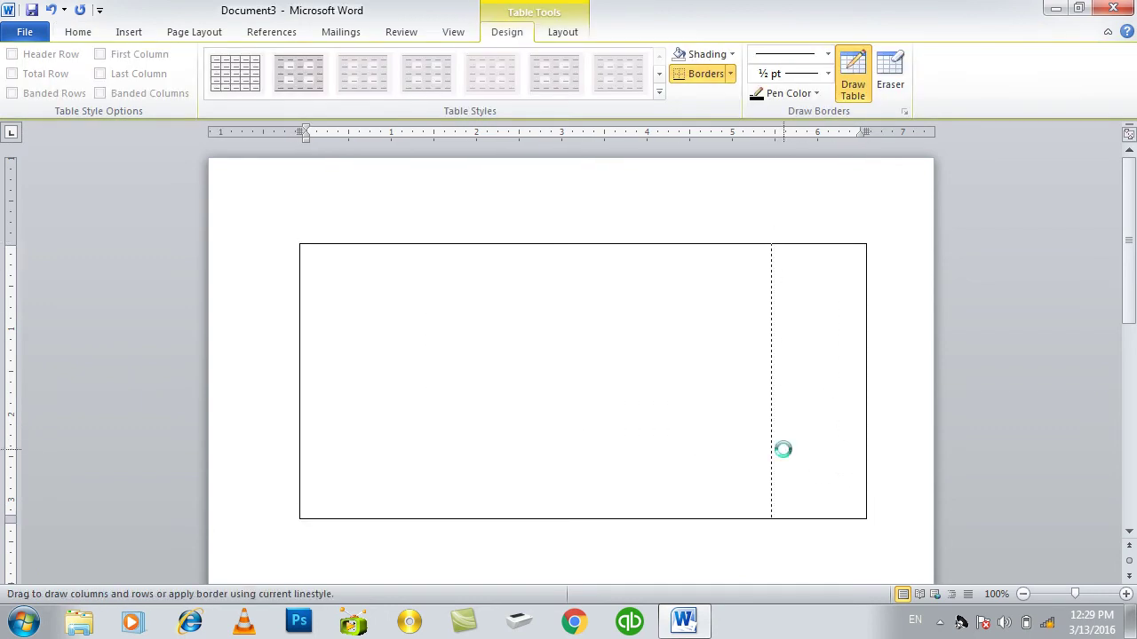
{"action": "left_click_drag", "start_coordinate": [663, 238], "coordinate": [670, 469]}
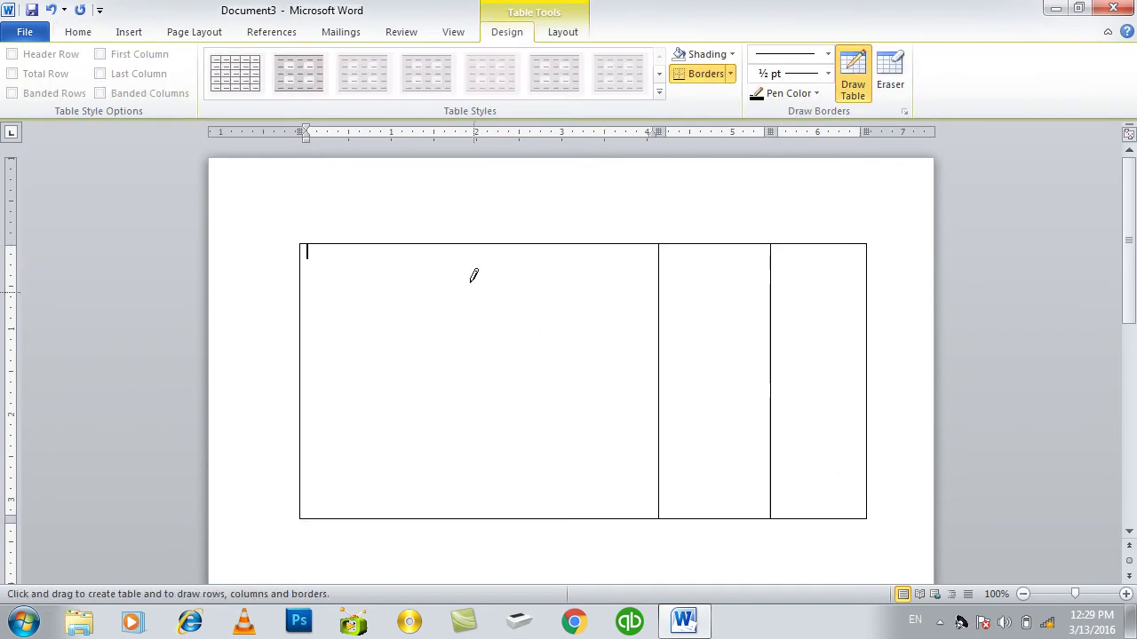
{"action": "left_click_drag", "start_coordinate": [562, 242], "coordinate": [559, 446]}
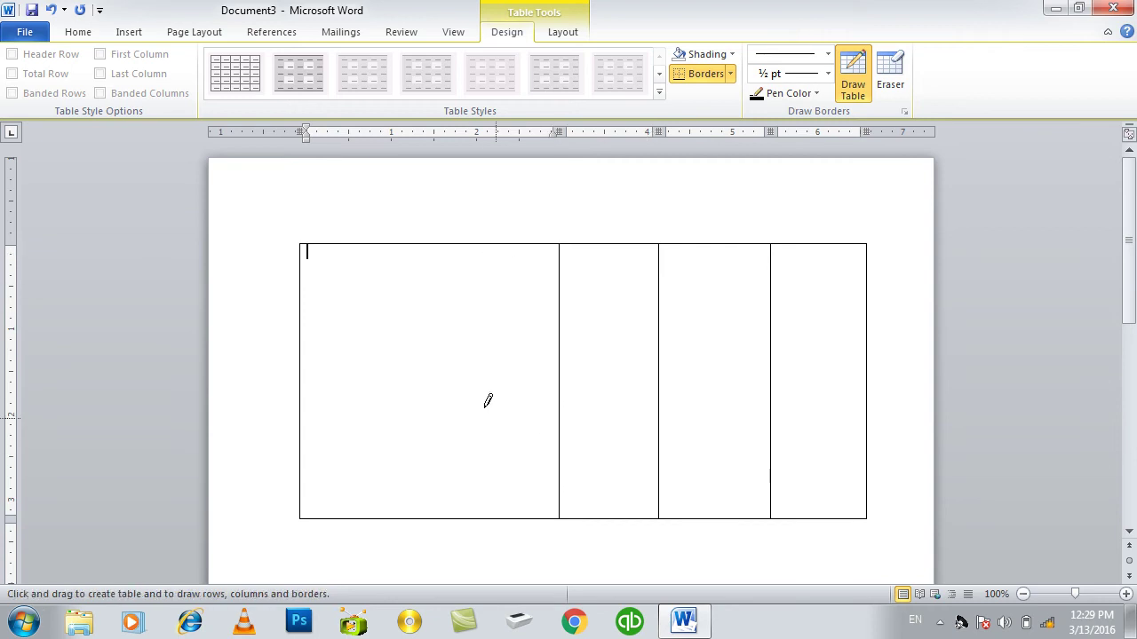
{"action": "left_click_drag", "start_coordinate": [327, 469], "coordinate": [327, 471]}
{"action": "left_click_drag", "start_coordinate": [307, 264], "coordinate": [379, 261]}
{"action": "left_click_drag", "start_coordinate": [680, 270], "coordinate": [810, 272]}
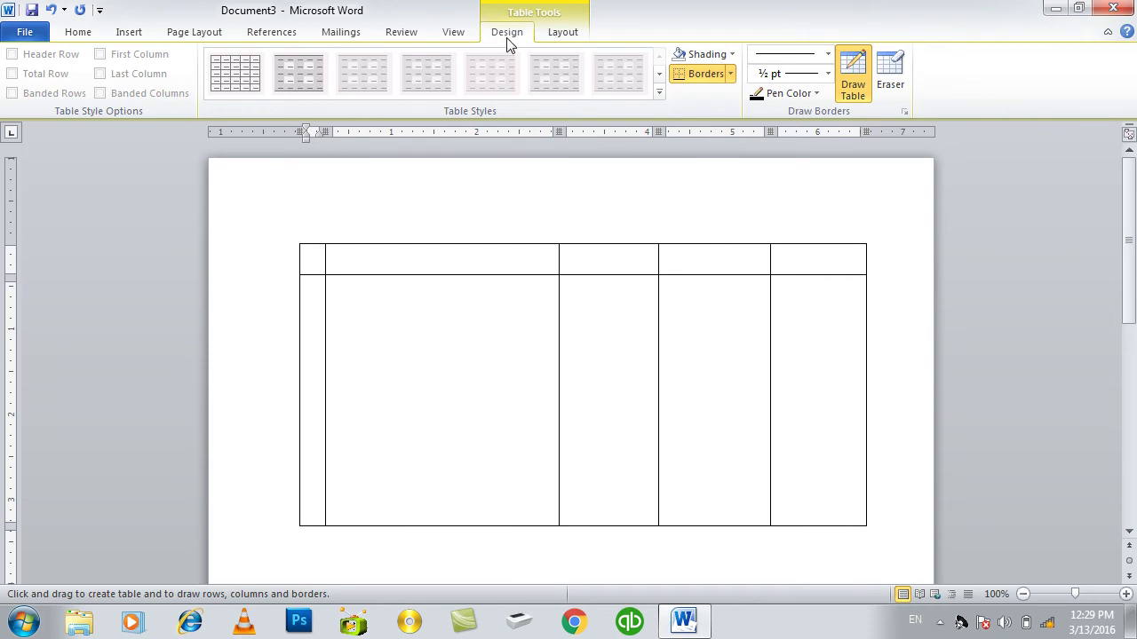
- Set the table pen to a red, 1 pt dash-dot line
{"action": "left_click", "coordinate": [828, 55]}
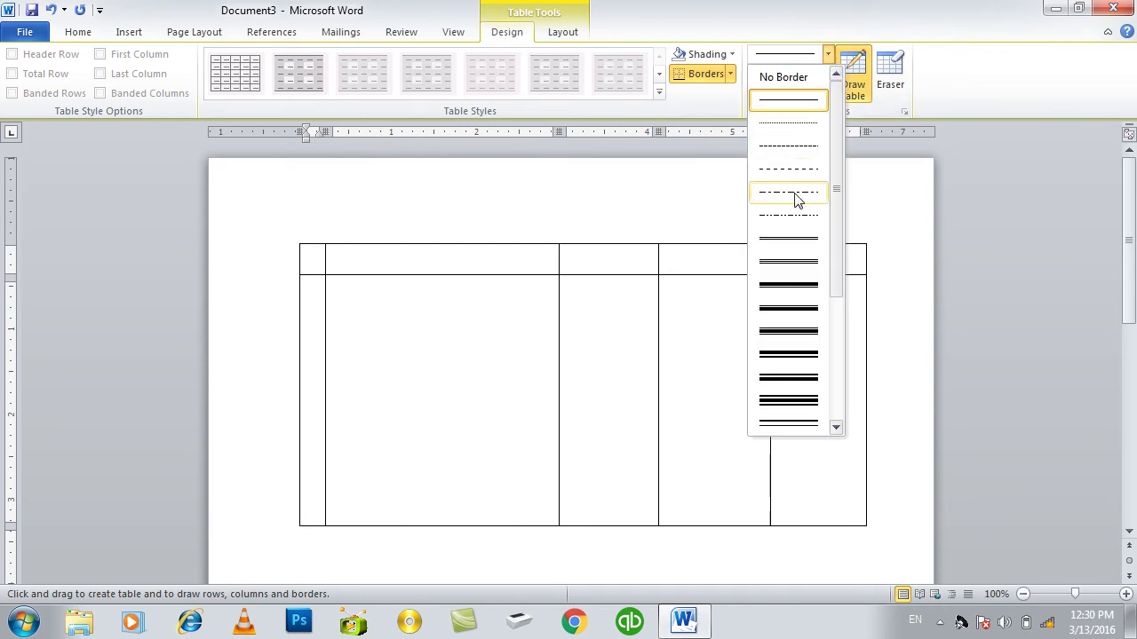
{"action": "left_click", "coordinate": [797, 218]}
{"action": "left_click", "coordinate": [828, 73]}
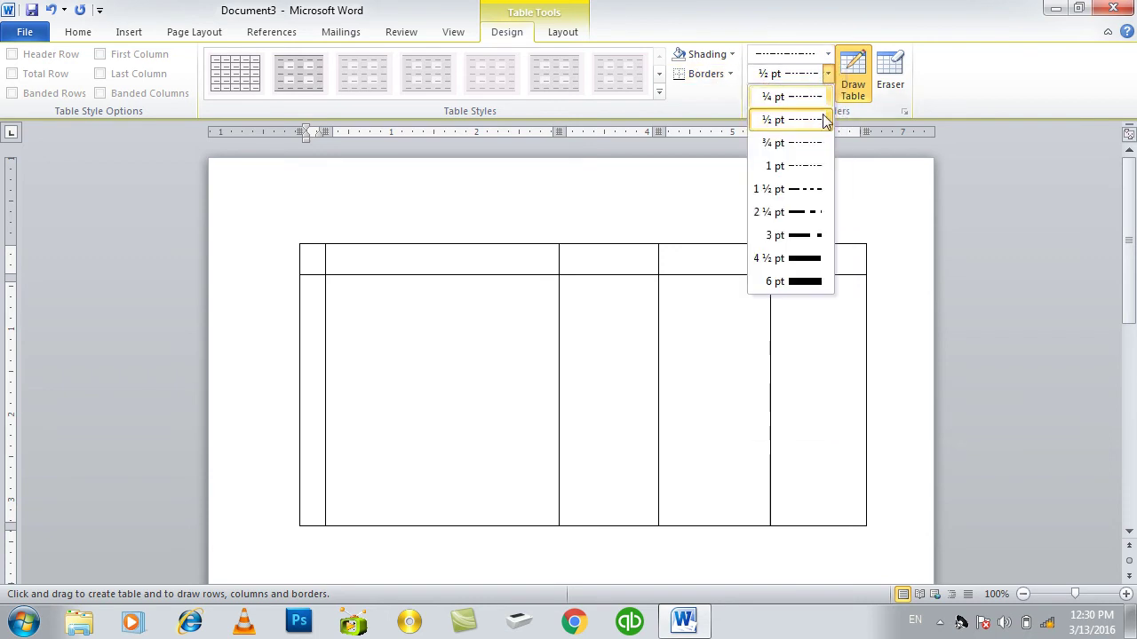
{"action": "left_click", "coordinate": [816, 169]}
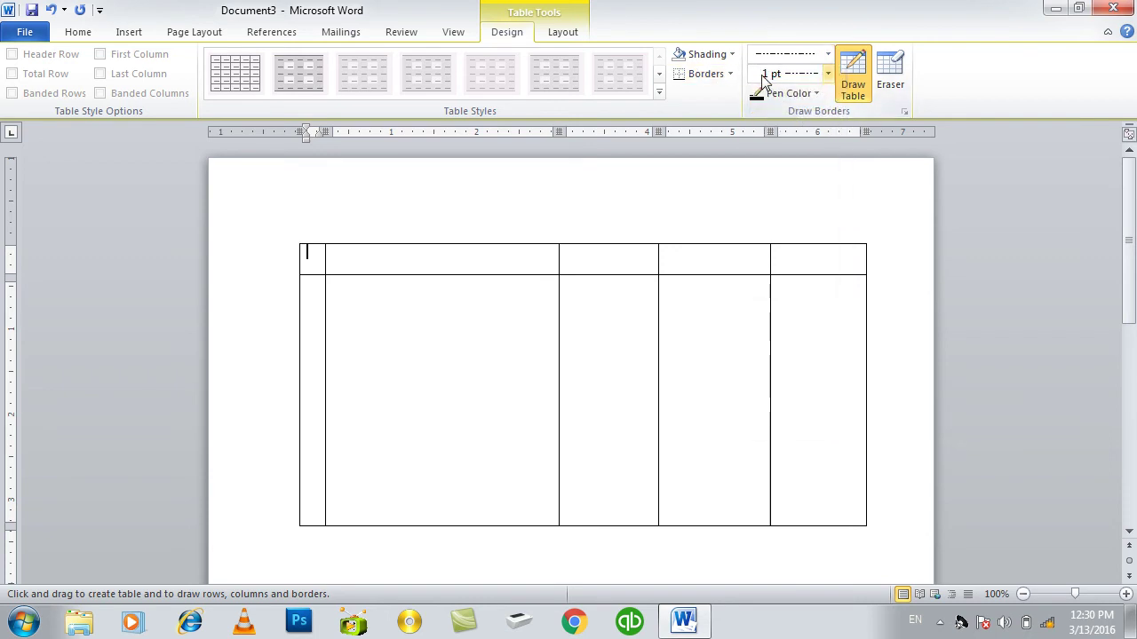
{"action": "left_click", "coordinate": [810, 98]}
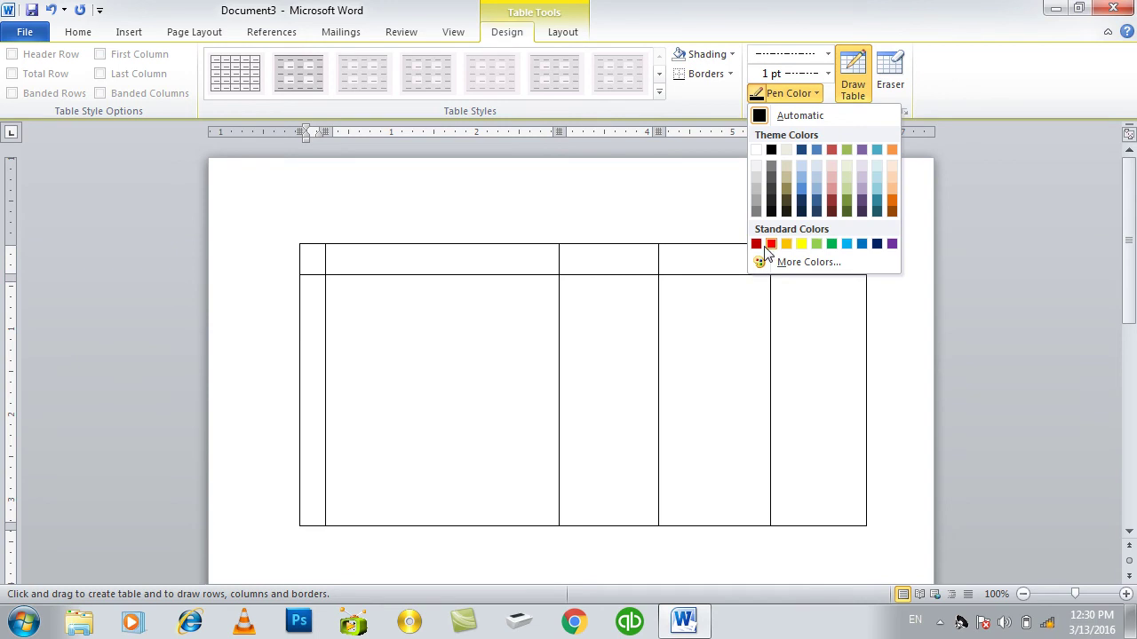
{"action": "left_click", "coordinate": [770, 244]}
- Redraw the top border and all four column dividers in red dash-dot
{"action": "left_click_drag", "start_coordinate": [867, 243], "coordinate": [300, 242]}
{"action": "left_click", "coordinate": [326, 267]}
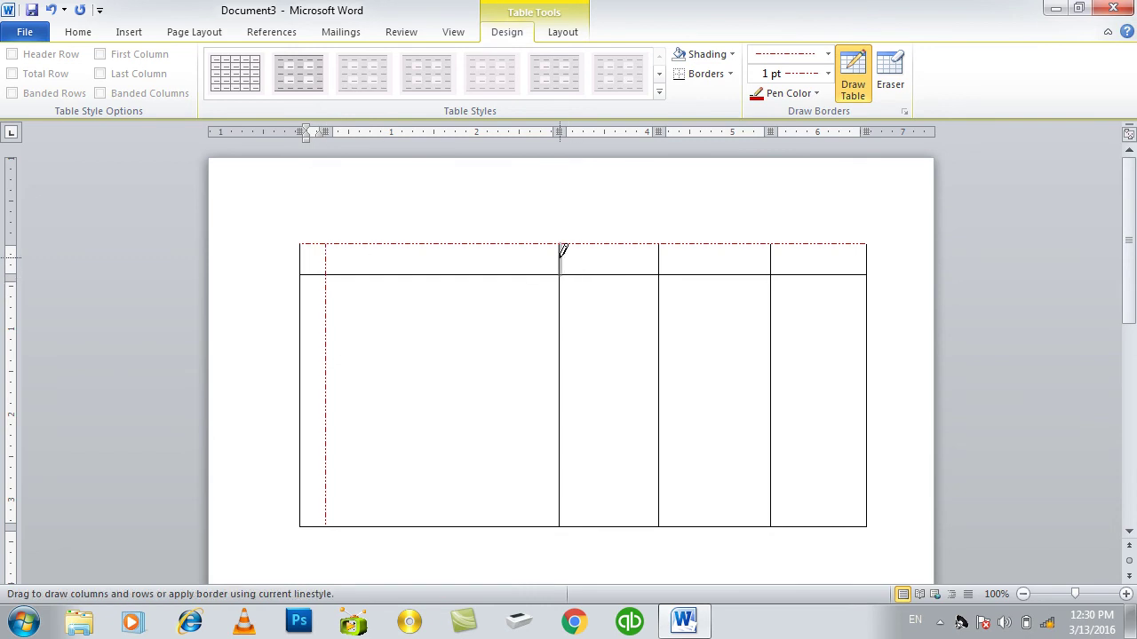
{"action": "left_click", "coordinate": [566, 307]}
{"action": "left_click", "coordinate": [660, 307]}
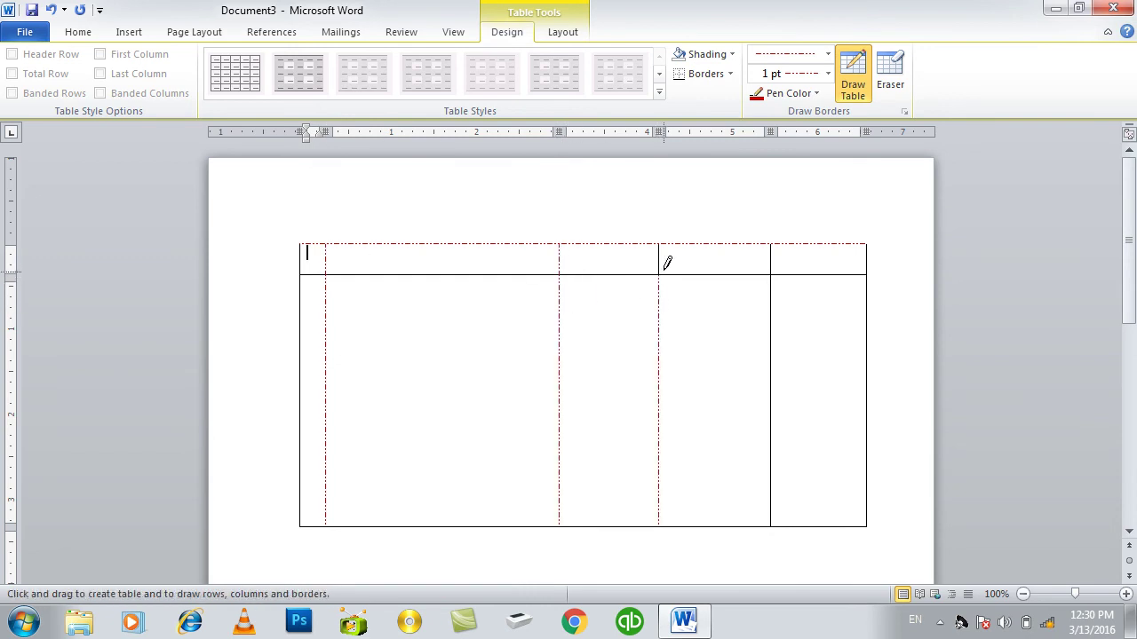
{"action": "left_click", "coordinate": [779, 311]}
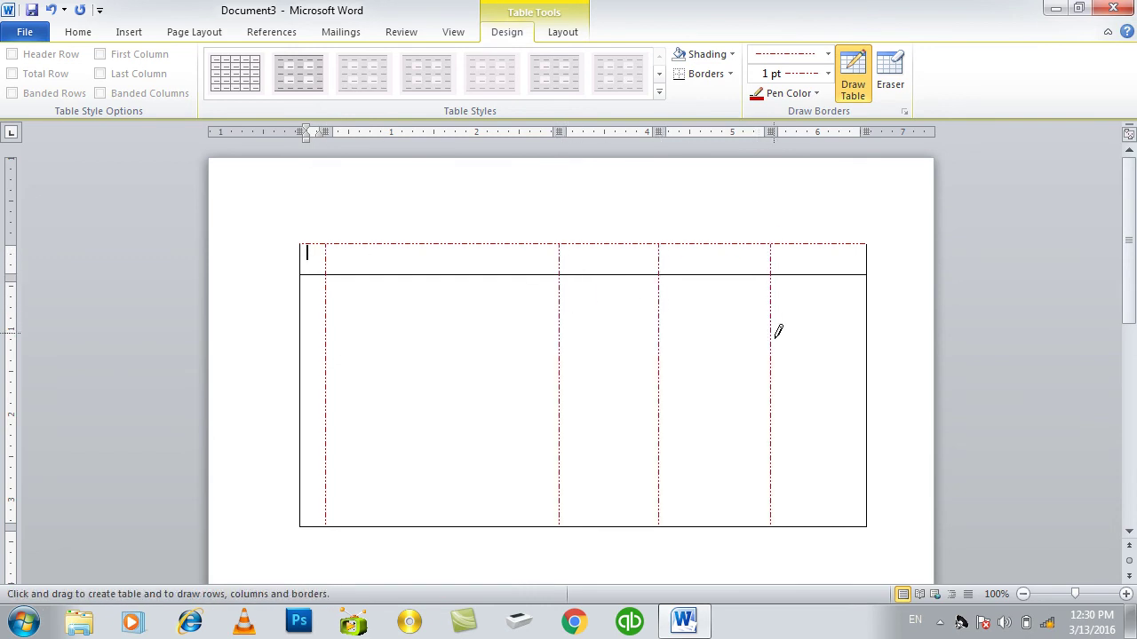
- Erase every line of the old table with the Eraser
{"action": "left_click", "coordinate": [891, 75]}
{"action": "mouse_move", "coordinate": [708, 276]}
{"action": "left_mouse_down"}
{"action": "mouse_move", "coordinate": [606, 500]}
{"action": "mouse_move", "coordinate": [556, 515]}
{"action": "left_mouse_up"}
{"action": "left_click_drag", "start_coordinate": [588, 352], "coordinate": [877, 156]}
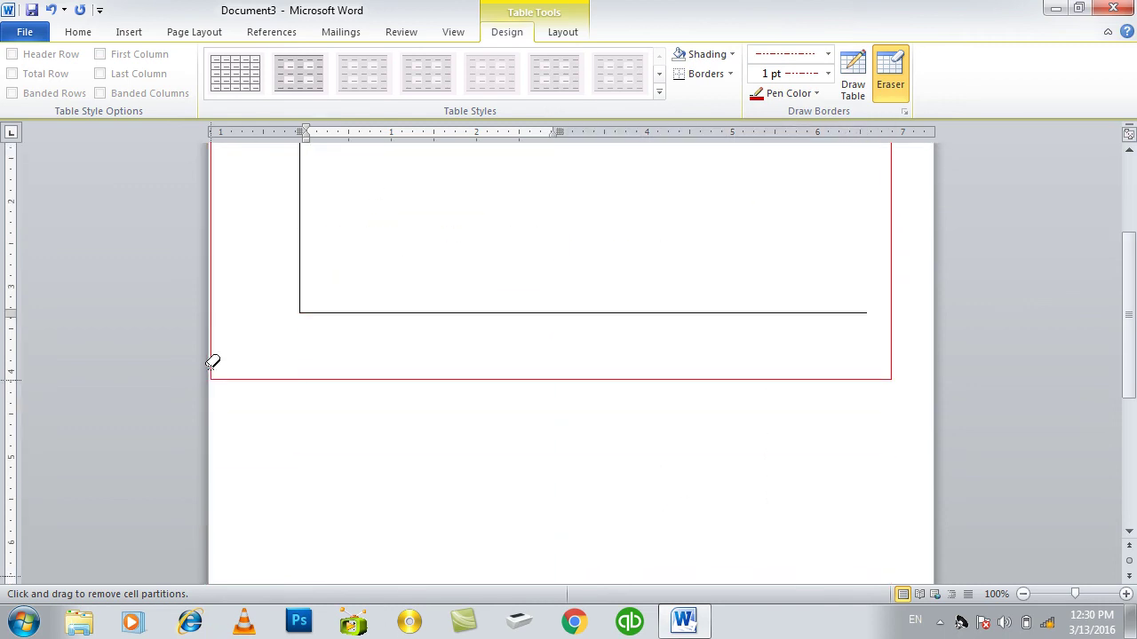
{"action": "left_click_drag", "start_coordinate": [894, 213], "coordinate": [213, 357]}
{"action": "scroll", "coordinate": [461, 363], "scroll_direction": "up", "scroll_amount": 2}
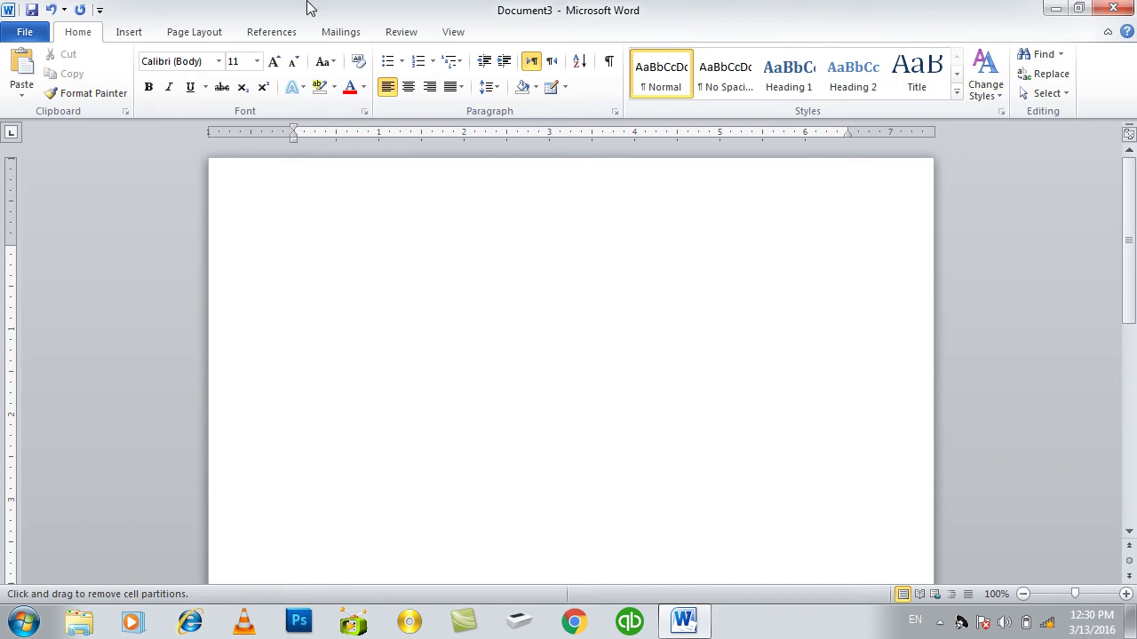
- Draw a new table outline with two row lines across it
{"action": "left_click", "coordinate": [564, 87]}
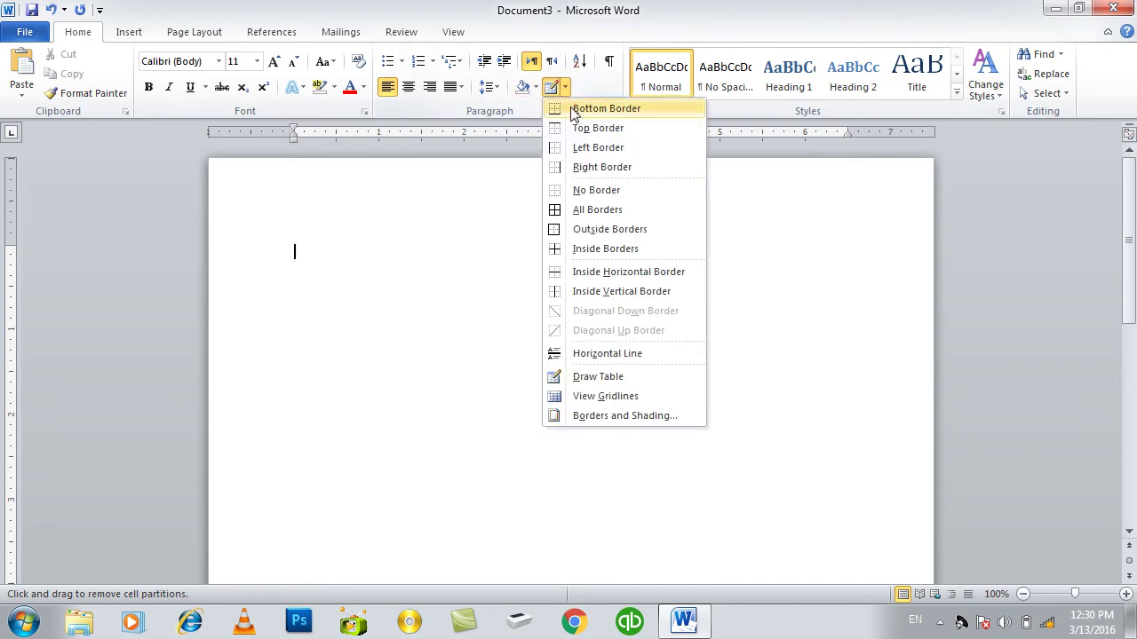
{"action": "left_click", "coordinate": [598, 380]}
{"action": "mouse_move", "coordinate": [278, 236]}
{"action": "left_mouse_down"}
{"action": "mouse_move", "coordinate": [691, 479]}
{"action": "mouse_move", "coordinate": [862, 506]}
{"action": "left_mouse_up"}
{"action": "left_click_drag", "start_coordinate": [753, 304], "coordinate": [755, 307]}
{"action": "left_click_drag", "start_coordinate": [841, 430], "coordinate": [842, 430]}
- Add column lines so each of the three rows splits into four cells
{"action": "left_click_drag", "start_coordinate": [766, 244], "coordinate": [779, 405]}
{"action": "left_click_drag", "start_coordinate": [762, 455], "coordinate": [765, 249]}
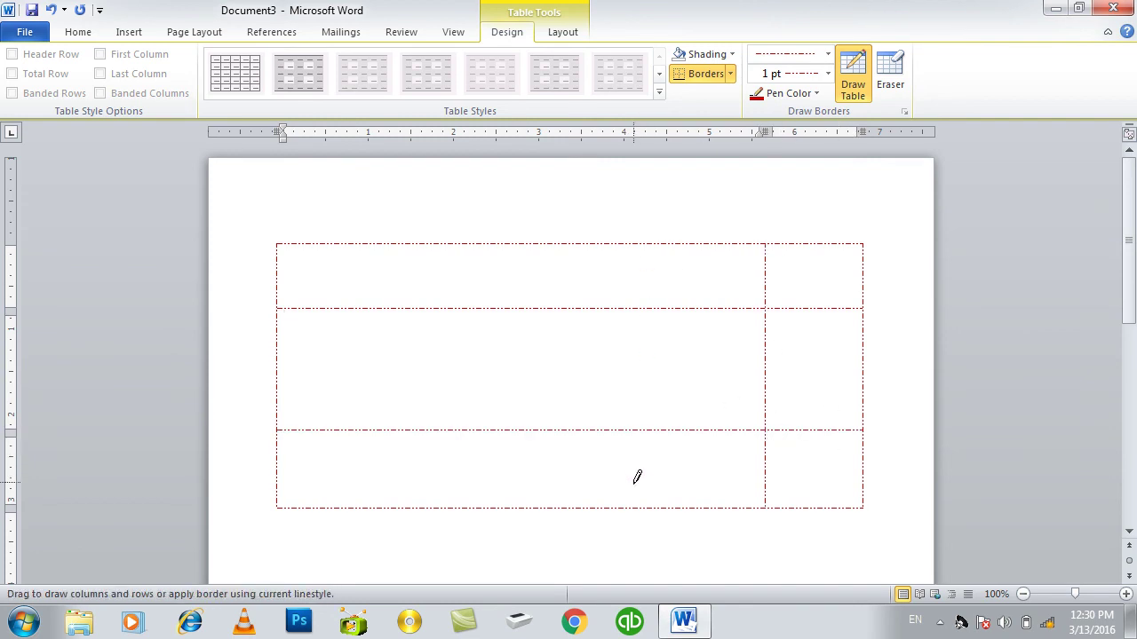
{"action": "left_click_drag", "start_coordinate": [640, 499], "coordinate": [636, 320]}
{"action": "left_click_drag", "start_coordinate": [639, 248], "coordinate": [644, 313]}
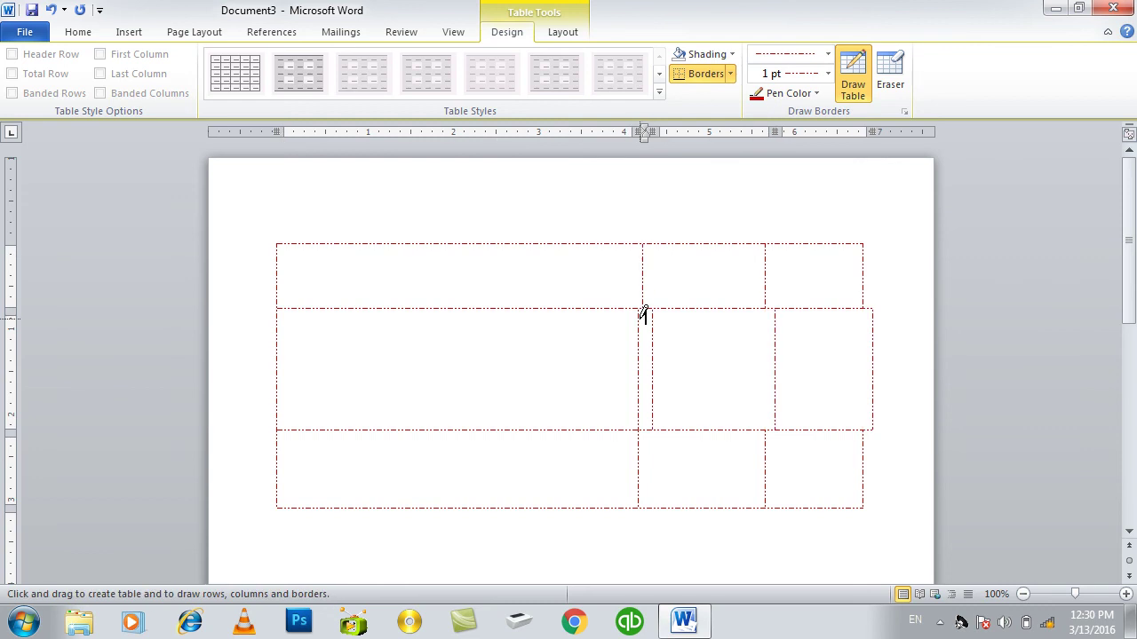
{"action": "left_click_drag", "start_coordinate": [520, 248], "coordinate": [520, 503]}
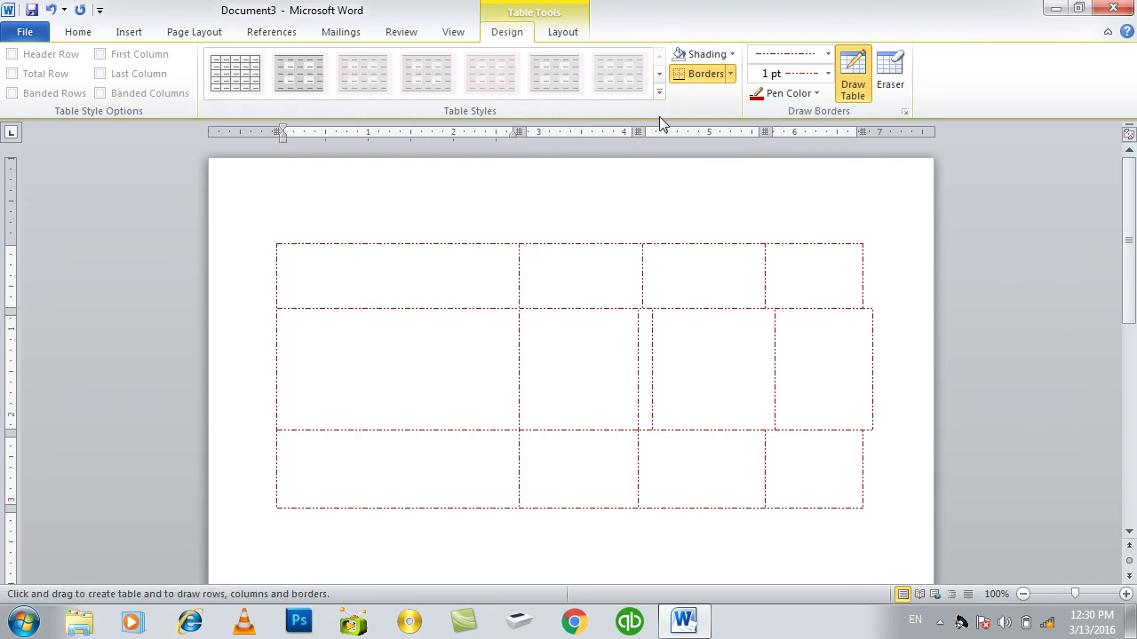
- Select the whole drawn table and apply the gray Medium List 1 table style
{"action": "left_click", "coordinate": [854, 80]}
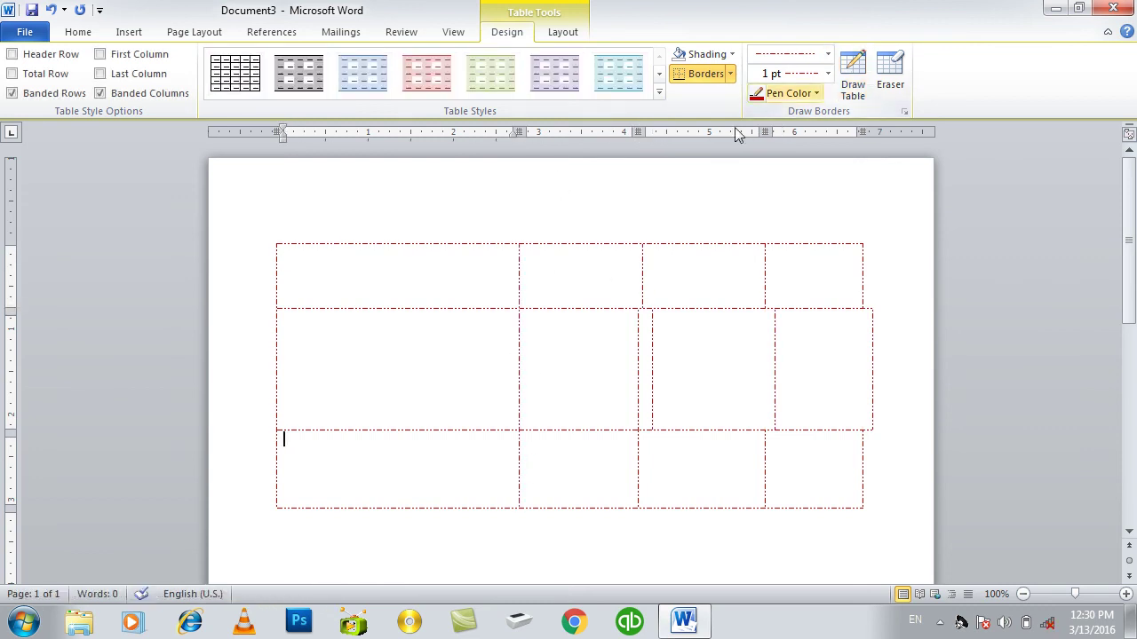
{"action": "left_click", "coordinate": [268, 245]}
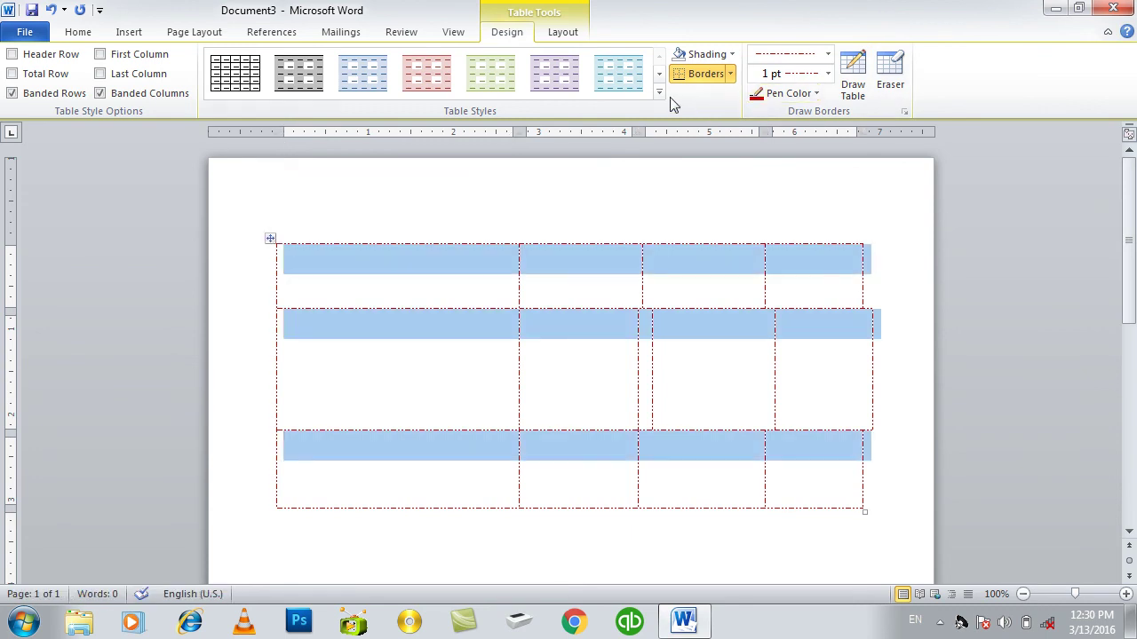
{"action": "left_click", "coordinate": [659, 92]}
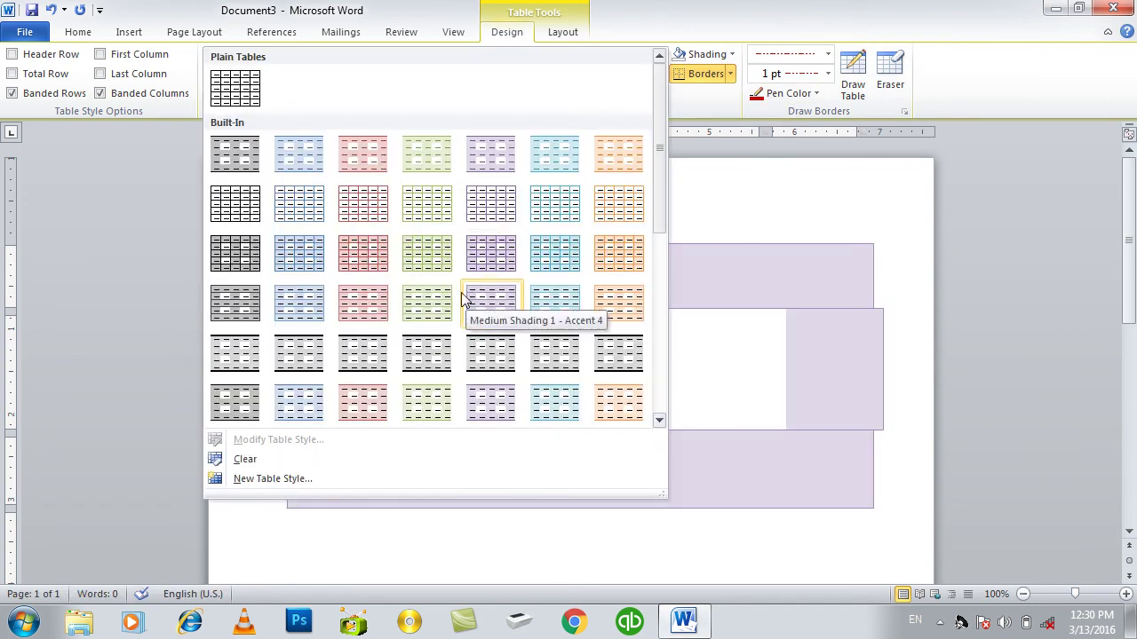
{"action": "left_click", "coordinate": [239, 368]}
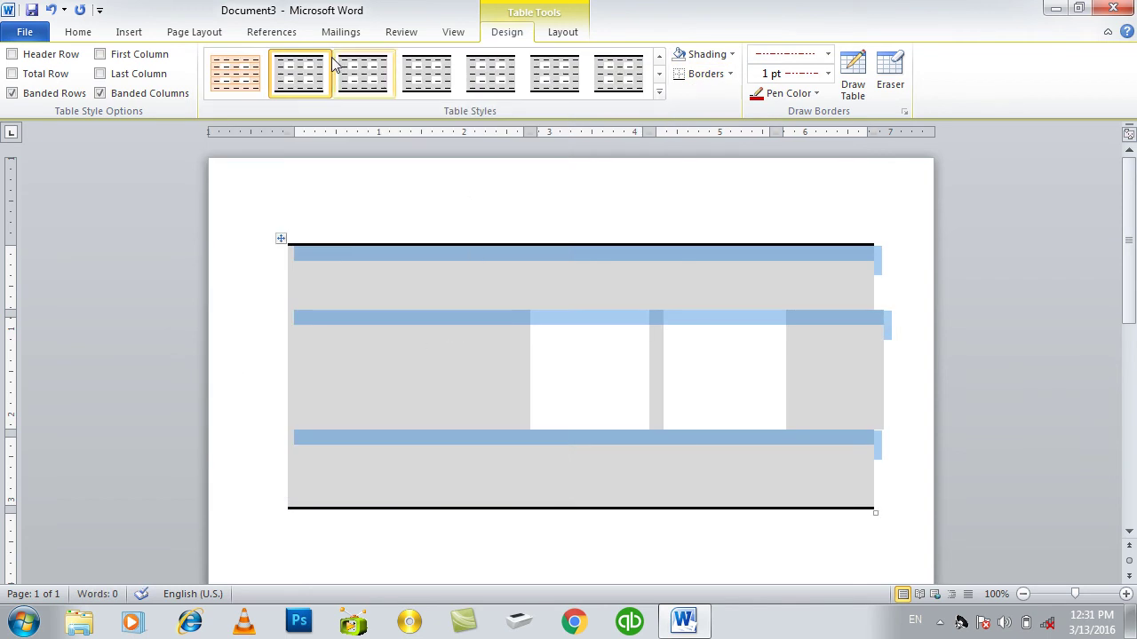
{"action": "left_click", "coordinate": [91, 36]}
{"action": "left_click", "coordinate": [565, 89]}
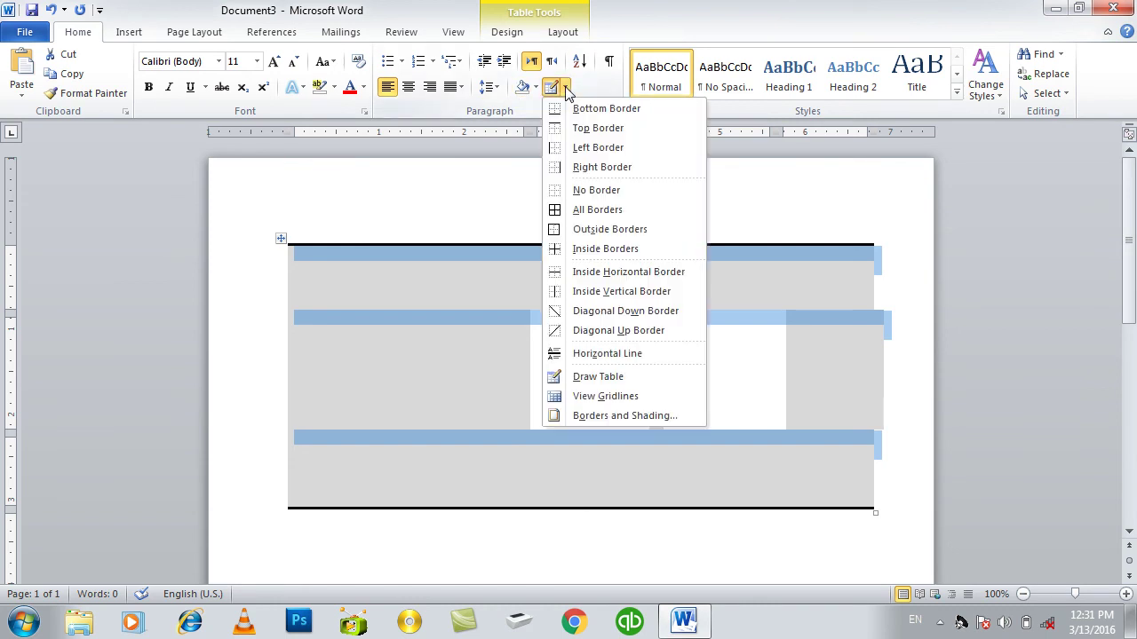
{"action": "left_click", "coordinate": [582, 397]}
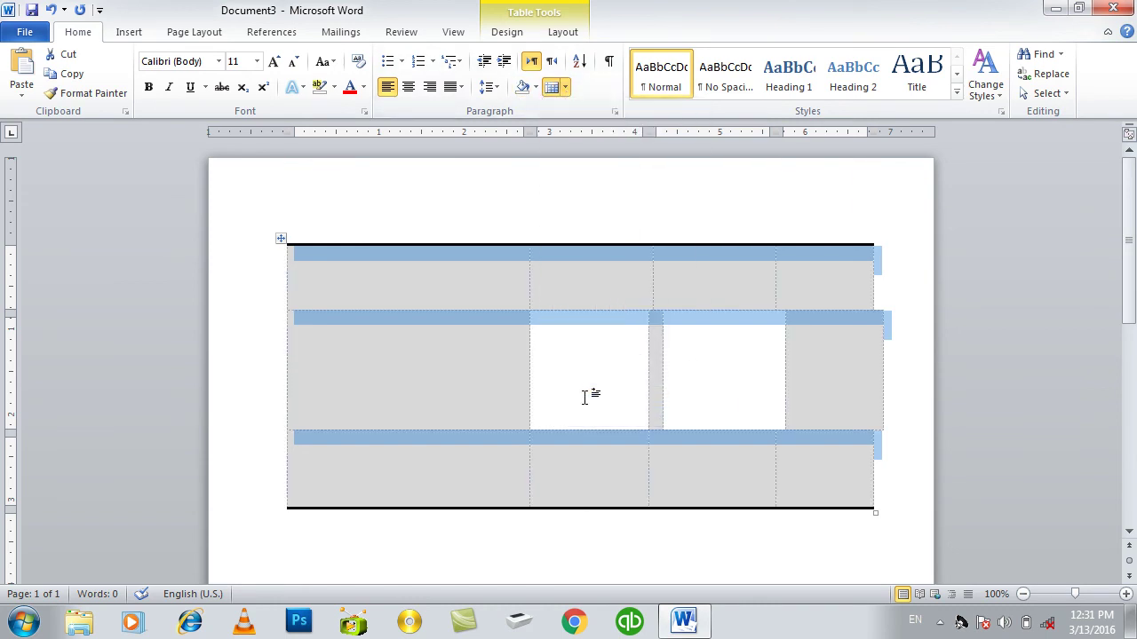
{"action": "left_click", "coordinate": [565, 87]}
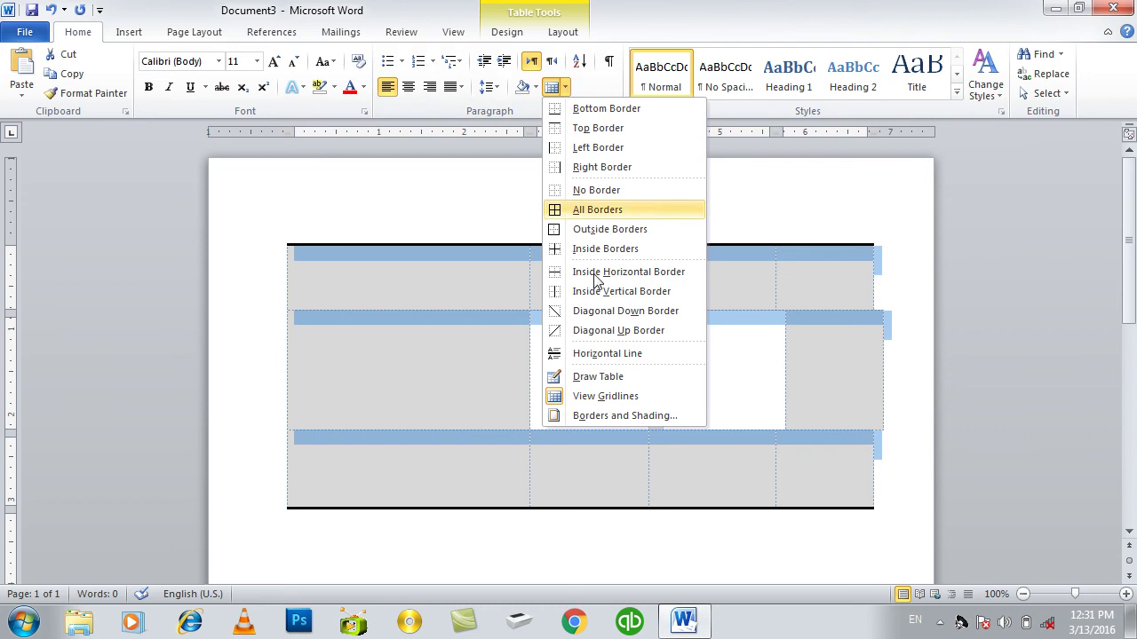
{"action": "left_click", "coordinate": [609, 397]}
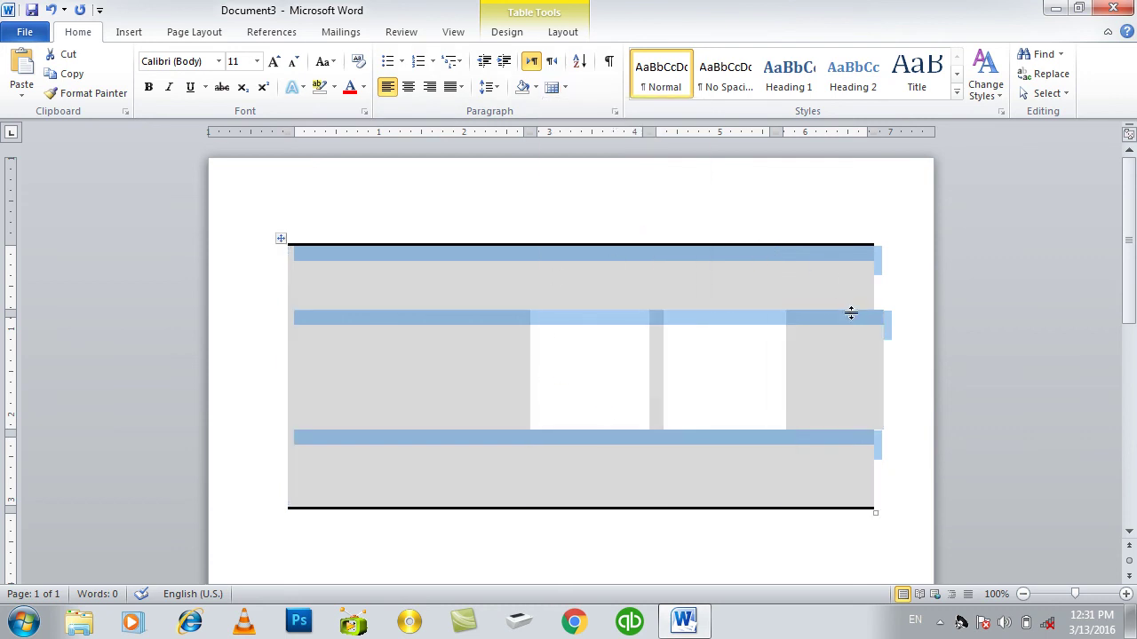
{"action": "left_click", "coordinate": [565, 87]}
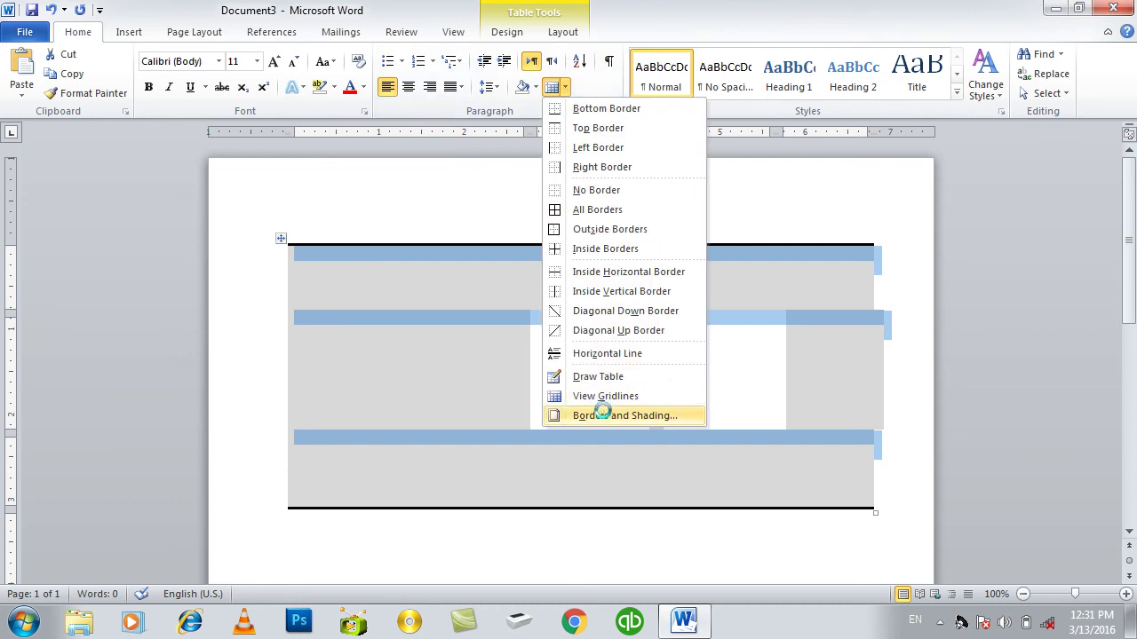
- Look through the Page Border, Shading and Borders tabs of Borders and Shading
{"action": "left_click", "coordinate": [603, 413]}
{"action": "left_click", "coordinate": [424, 150]}
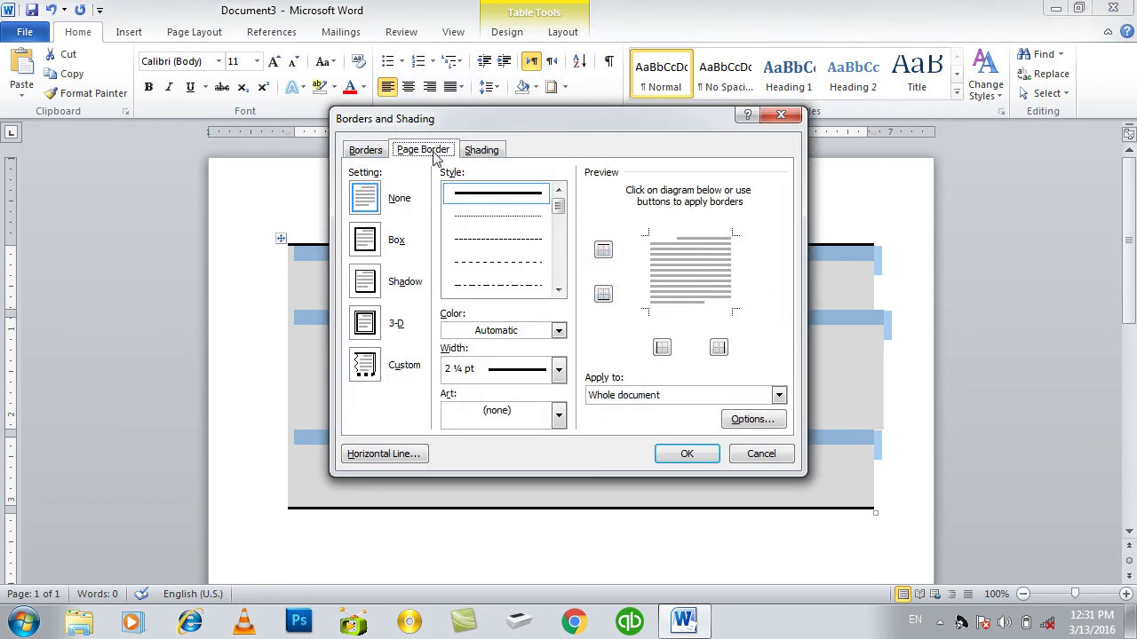
{"action": "left_click", "coordinate": [480, 153]}
{"action": "left_click", "coordinate": [369, 151]}
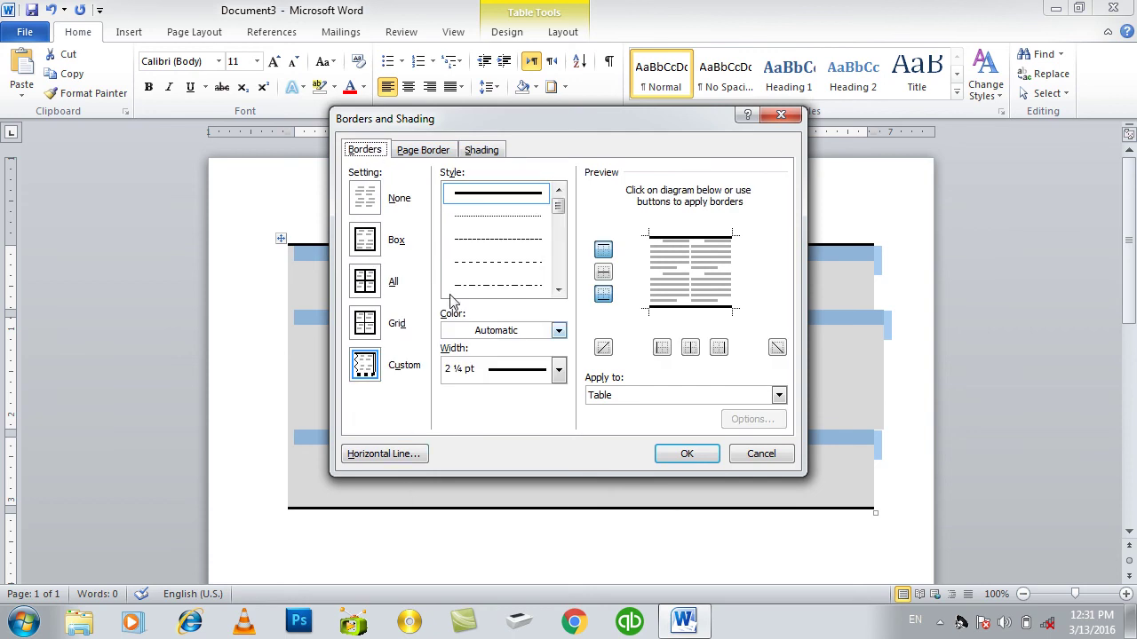
- Check the page border margin options, cancel the dialog, and close the document without saving
{"action": "left_click", "coordinate": [422, 150]}
{"action": "left_click", "coordinate": [753, 420]}
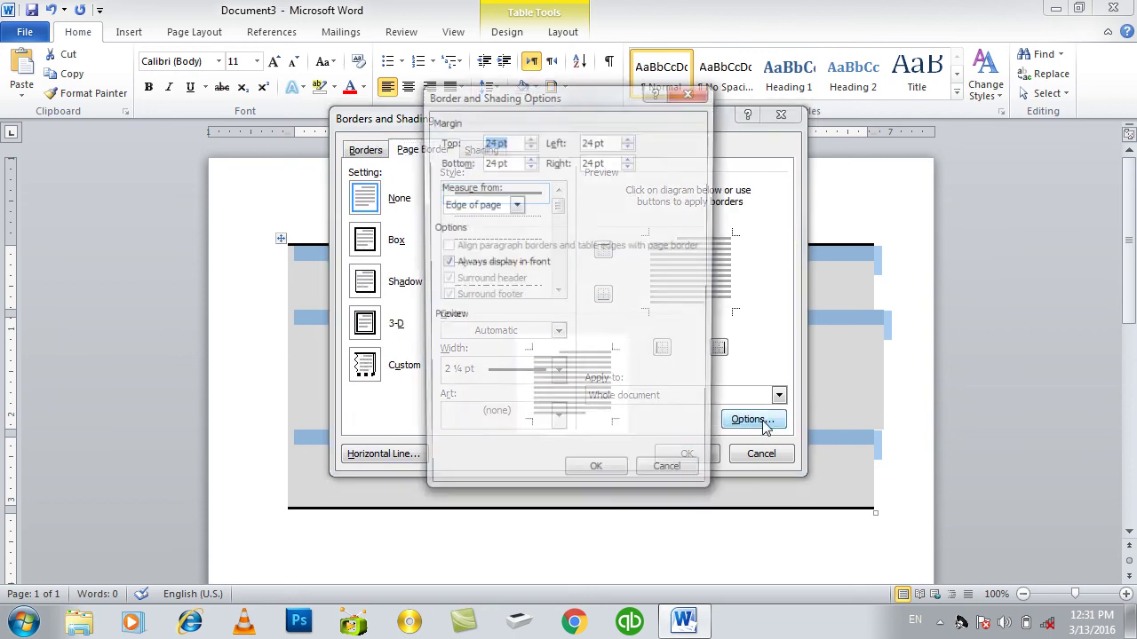
{"action": "key", "text": "Escape"}
{"action": "key", "text": "Escape"}
{"action": "left_click", "coordinate": [1112, 8]}
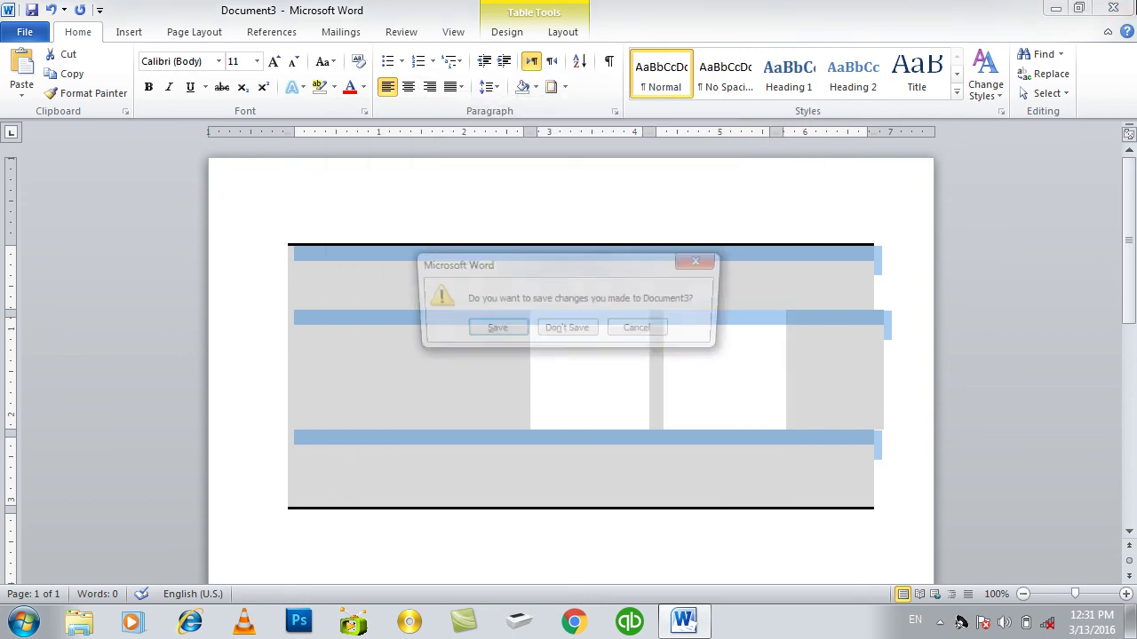
{"action": "left_click", "coordinate": [563, 329]}
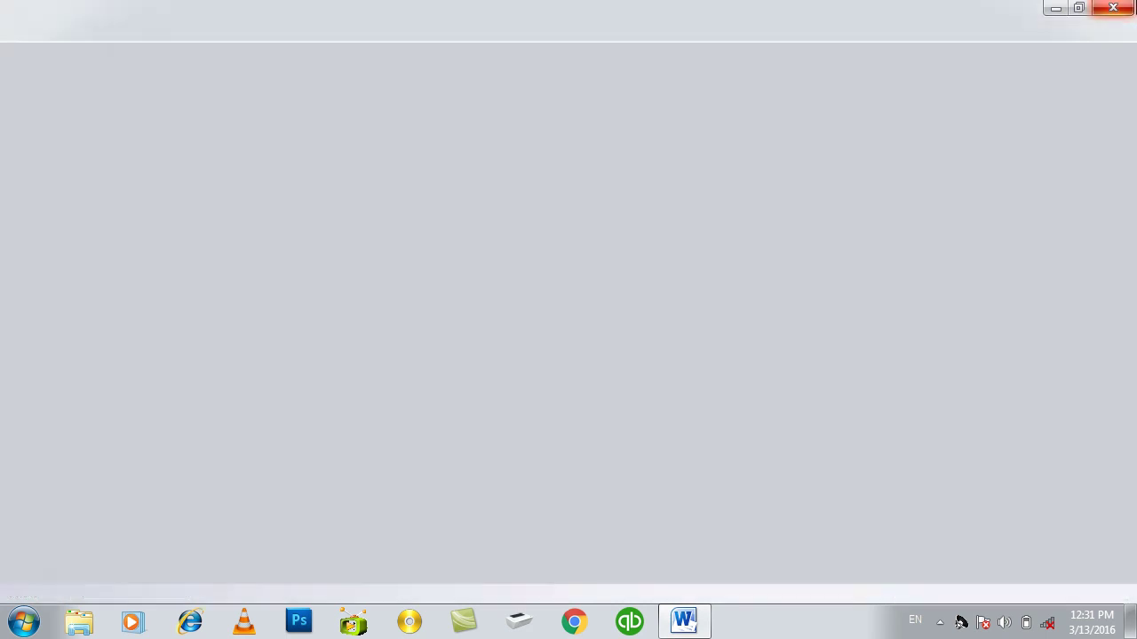